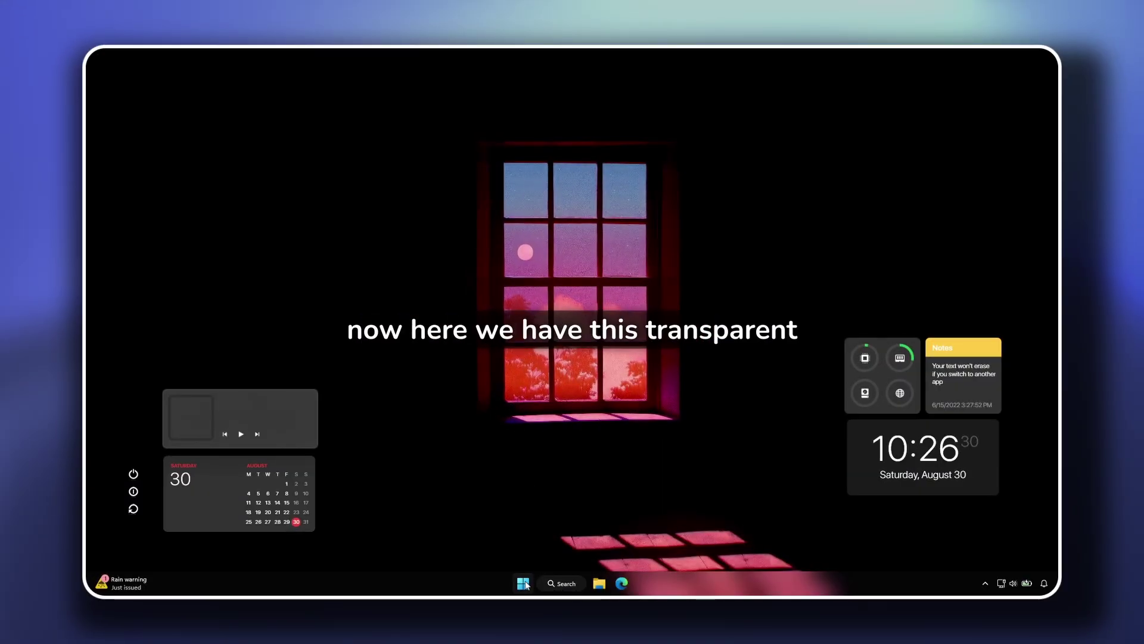
# Step: Examine the transparent Start menu and its full list of apps, and close it
pyautogui.press('super')
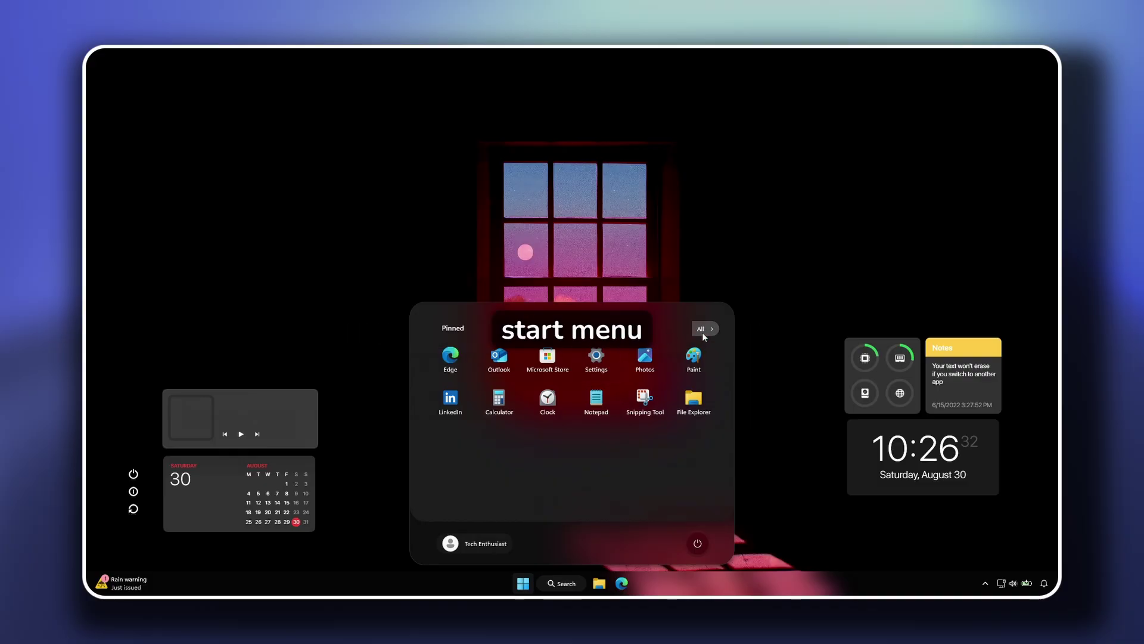
pyautogui.click(707, 331)
pyautogui.scroll(-2, 613, 437)
pyautogui.scroll(5, 611, 438)
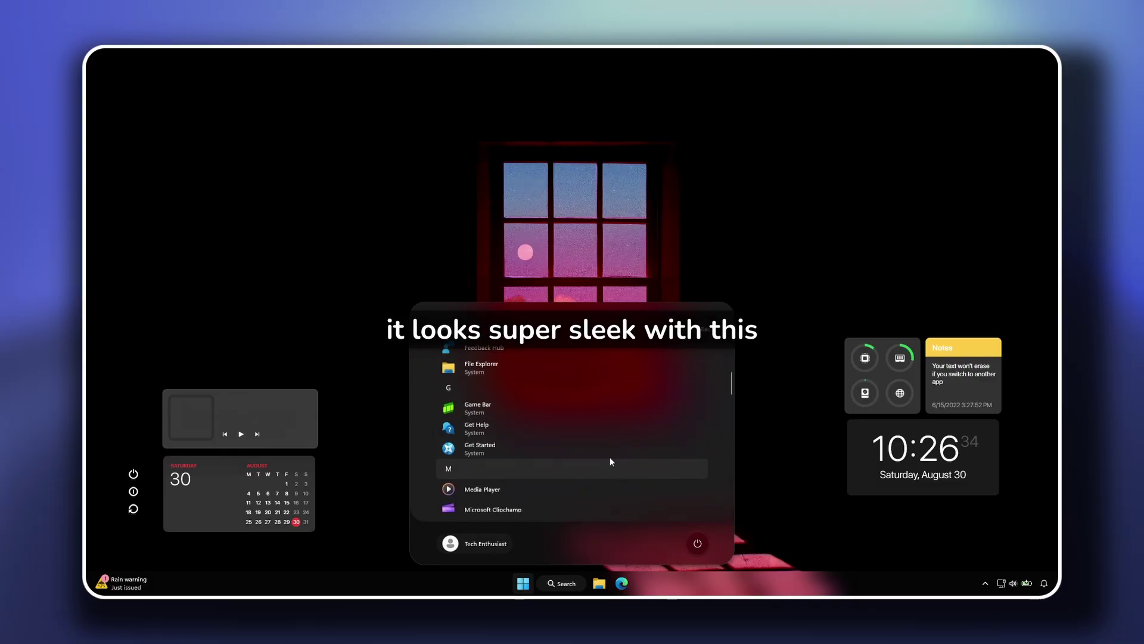
pyautogui.click(437, 250)
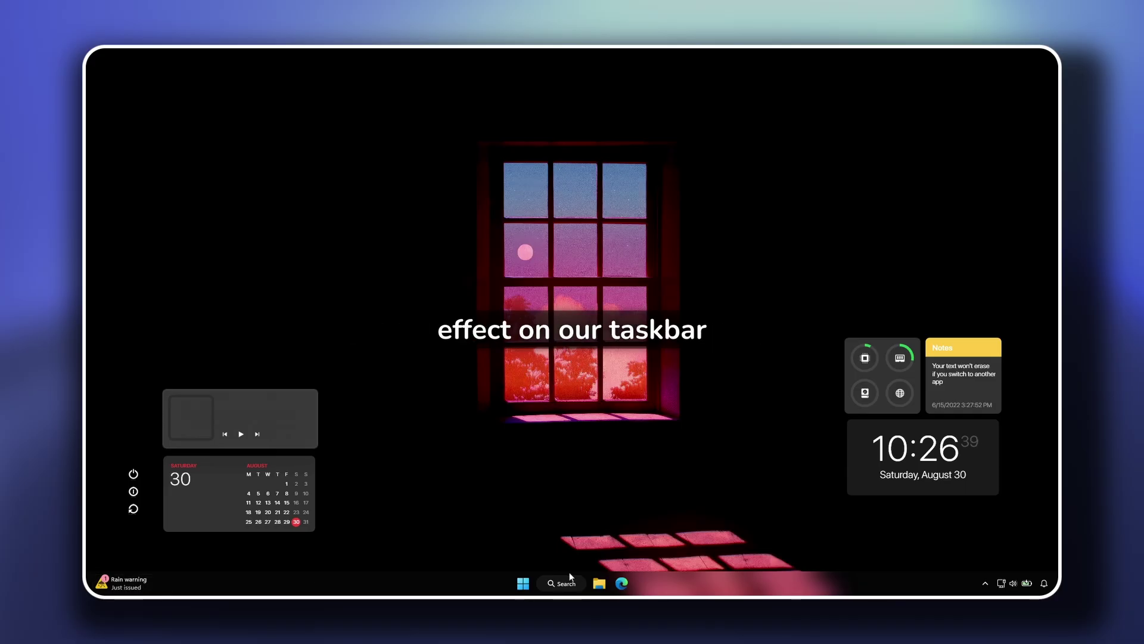
# Step: Examine the styled notification center and quick settings flyouts, and close them
pyautogui.click(1042, 581)
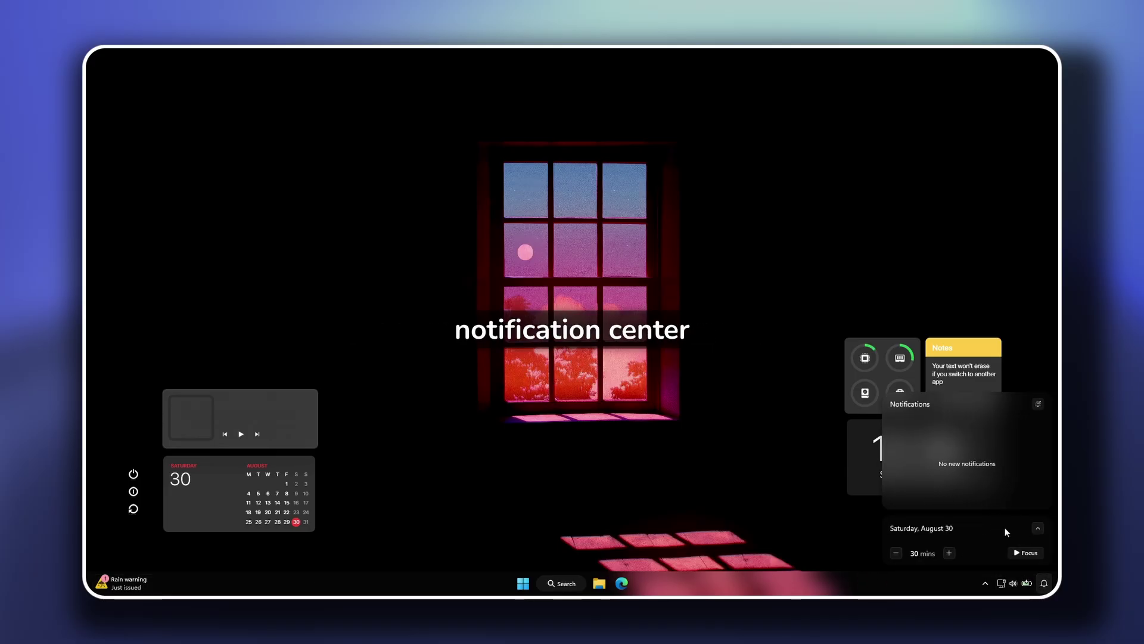
pyautogui.click(1013, 581)
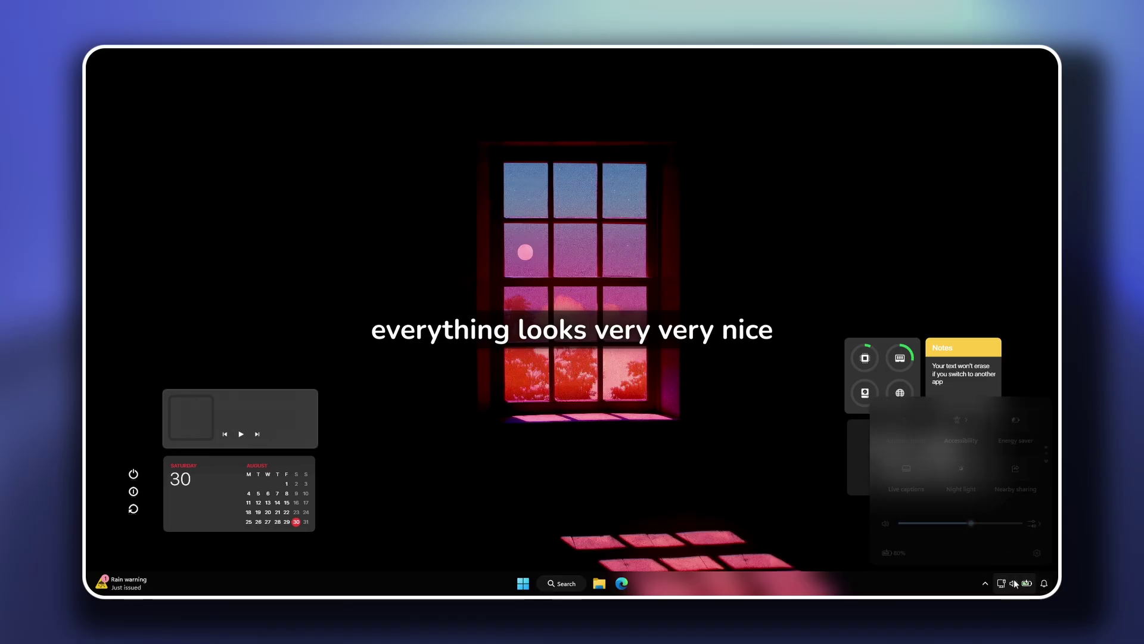
pyautogui.click(723, 430)
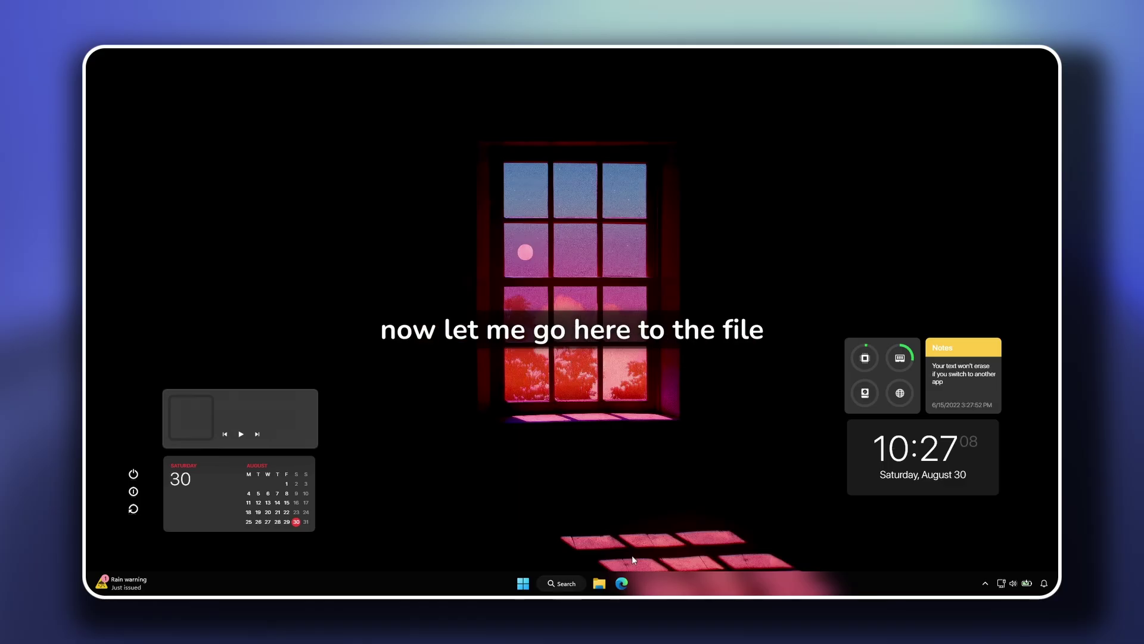
# Step: Inspect the translucent look of File Explorer and Control Panel, and close both windows
pyautogui.click(599, 583)
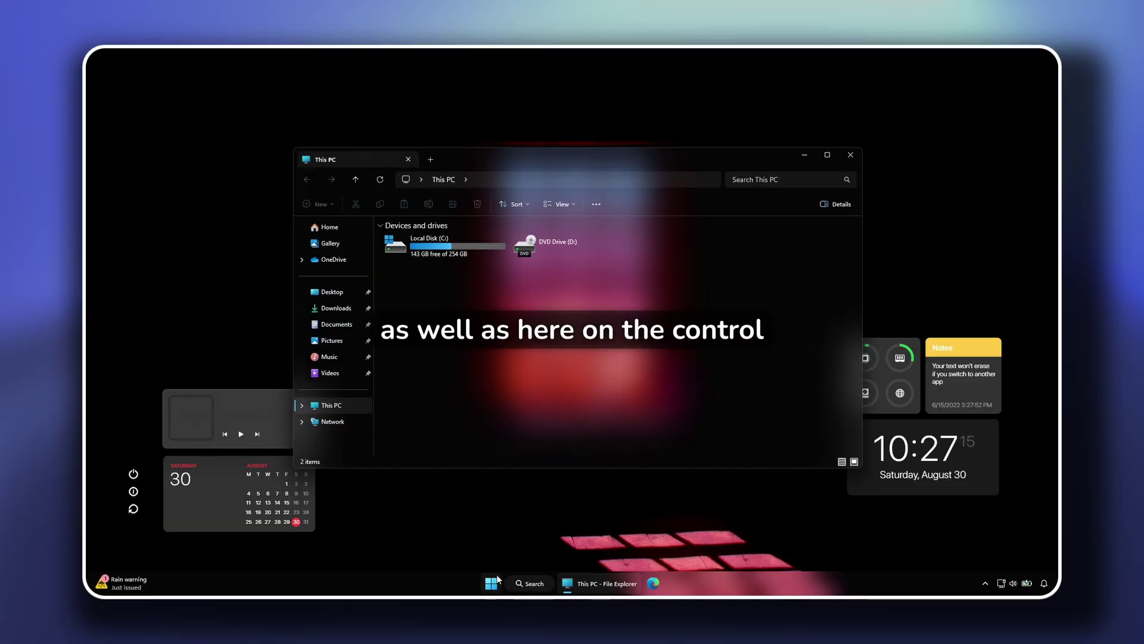
pyautogui.click(491, 583)
pyautogui.write('con')
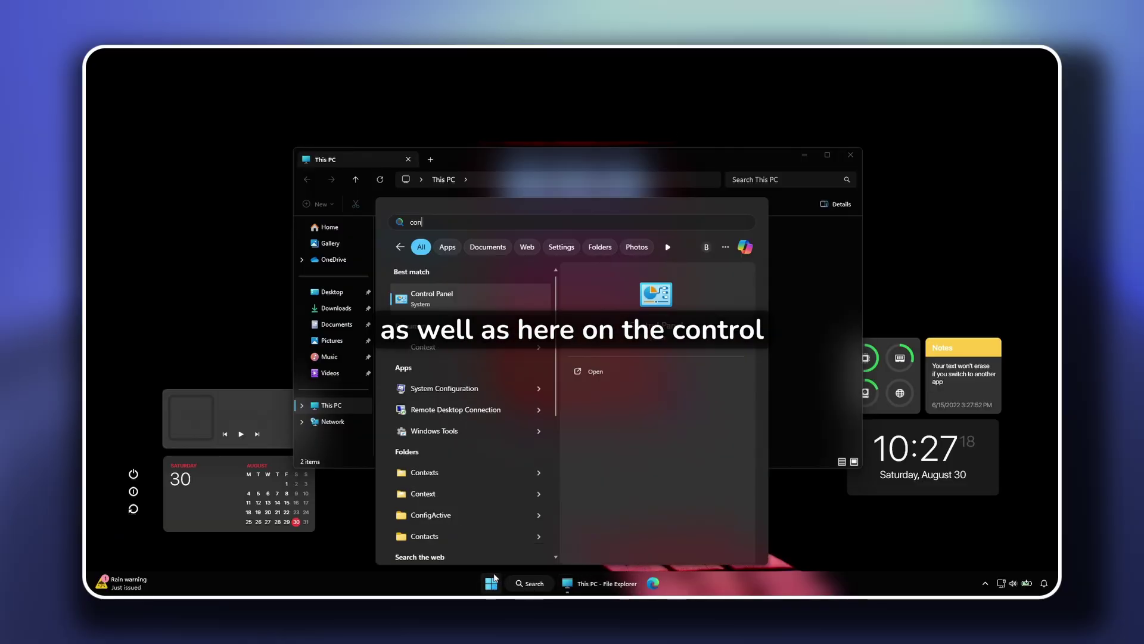
pyautogui.click(492, 581)
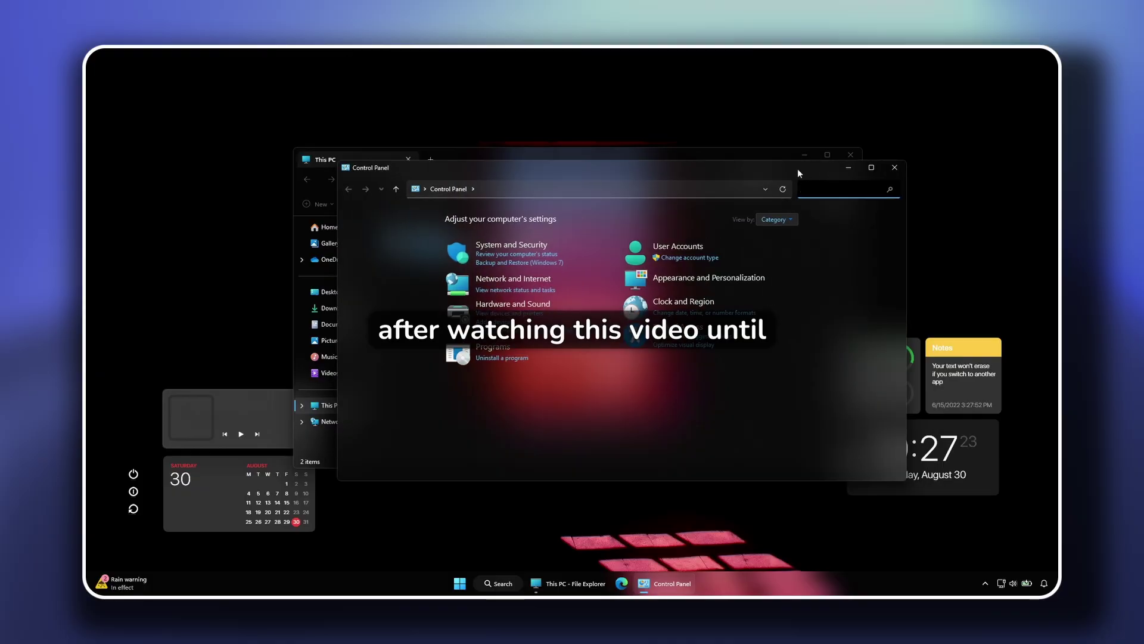
pyautogui.click(894, 167)
pyautogui.click(851, 156)
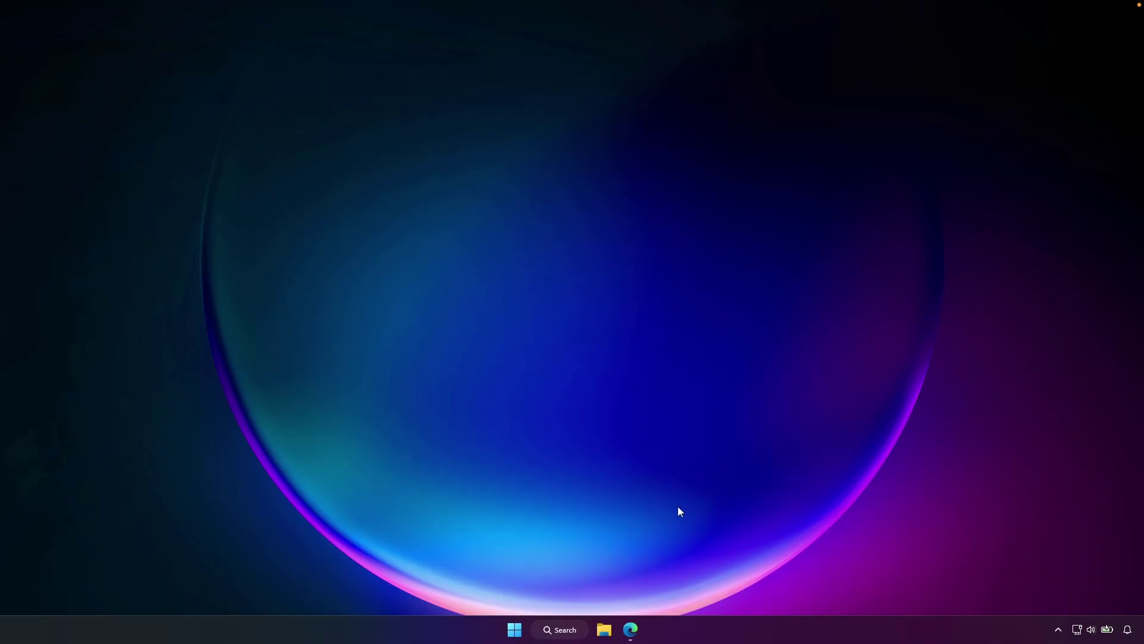
# Step: Switch to Edge, download the Windhawk installer from windhawk.net and minimize the browser
pyautogui.click(631, 629)
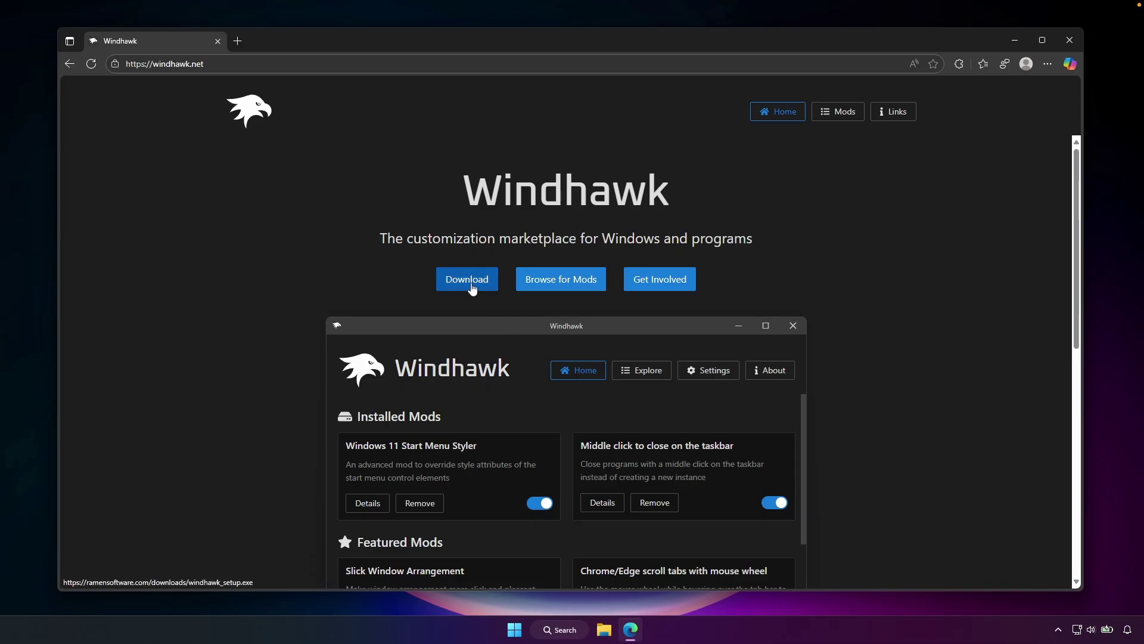
pyautogui.click(465, 279)
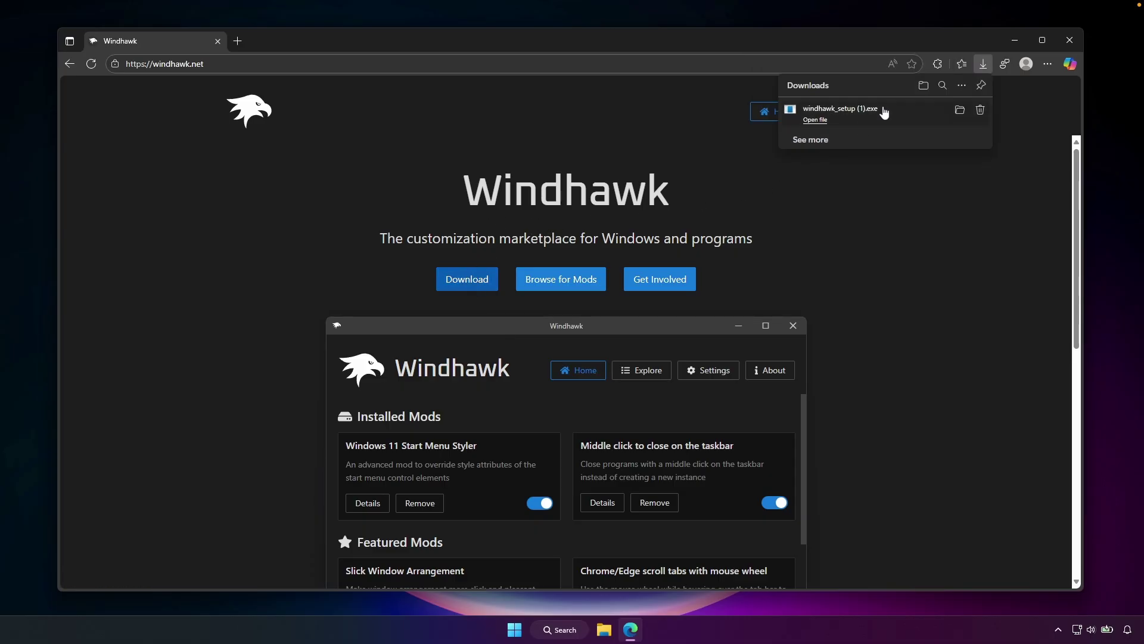
pyautogui.click(1015, 40)
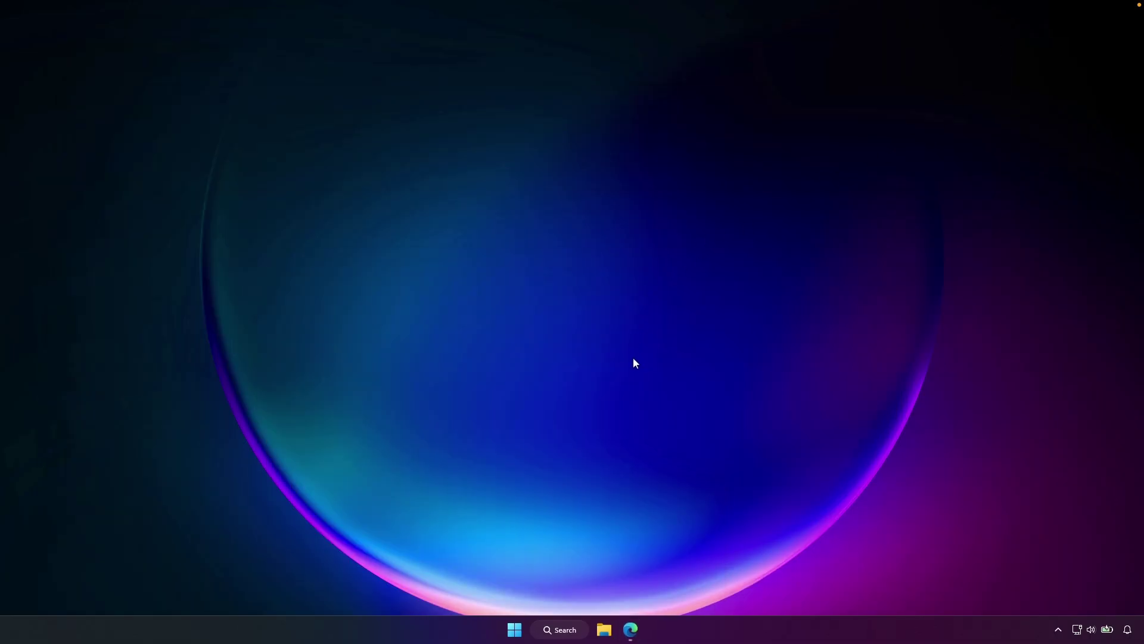
# Step: Find and launch Windhawk, allowing it to make changes to the device
pyautogui.click(516, 627)
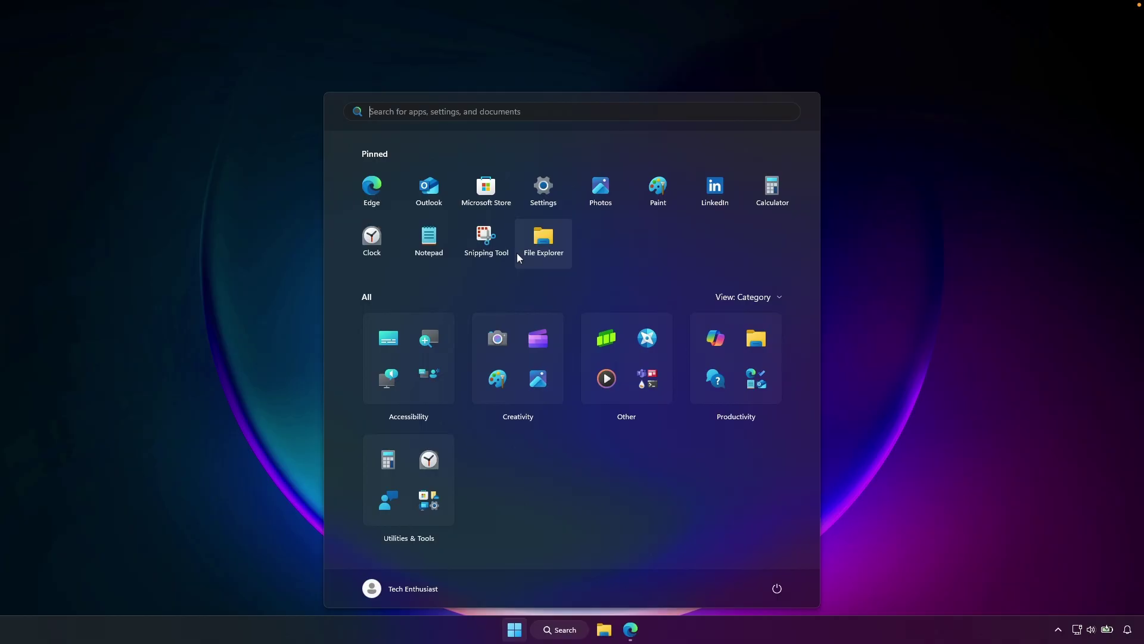
pyautogui.write('windhawk')
pyautogui.press('Return')
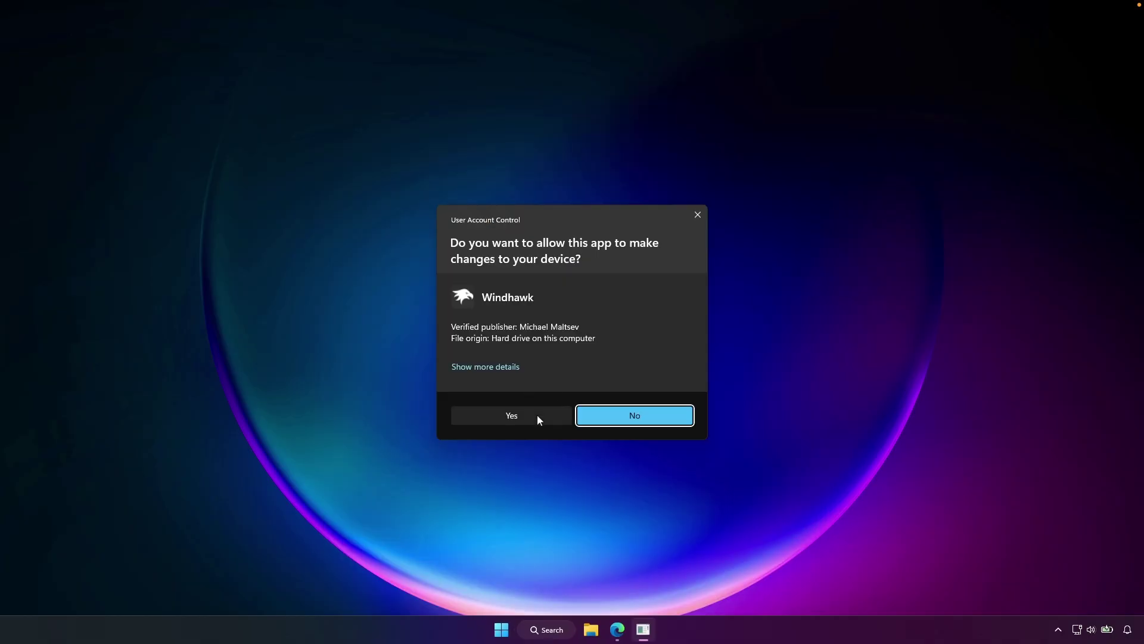
pyautogui.click(538, 414)
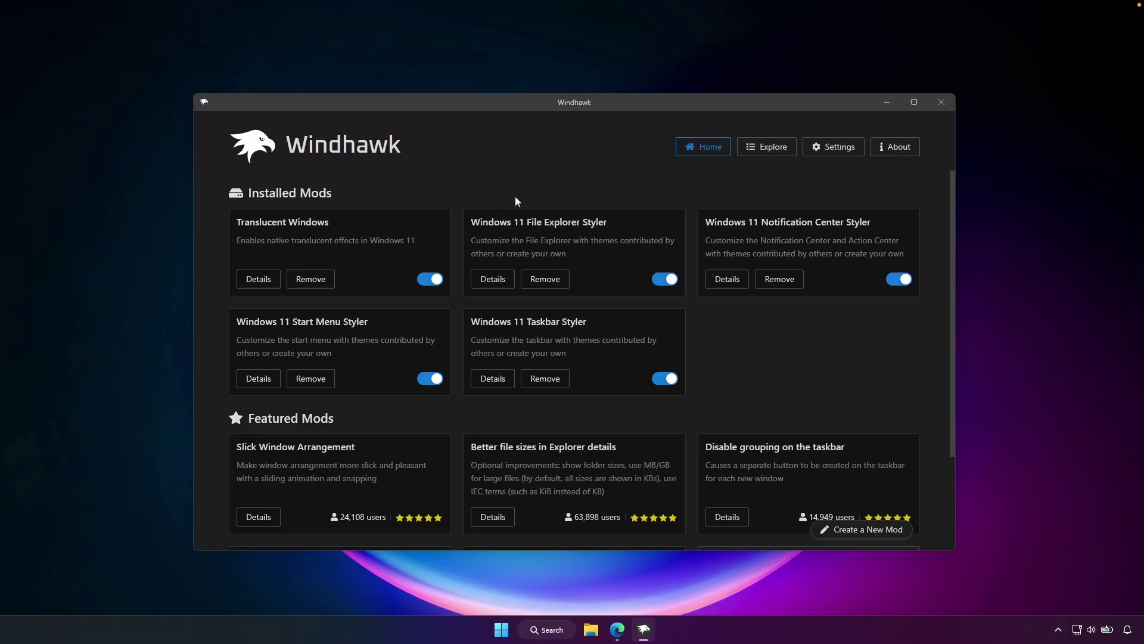
# Step: In the Translucent Windows mod's settings, enable Windows theme custom rendering, Windows theme accent colorizer and Text alpha blending
pyautogui.click(262, 280)
pyautogui.click(309, 290)
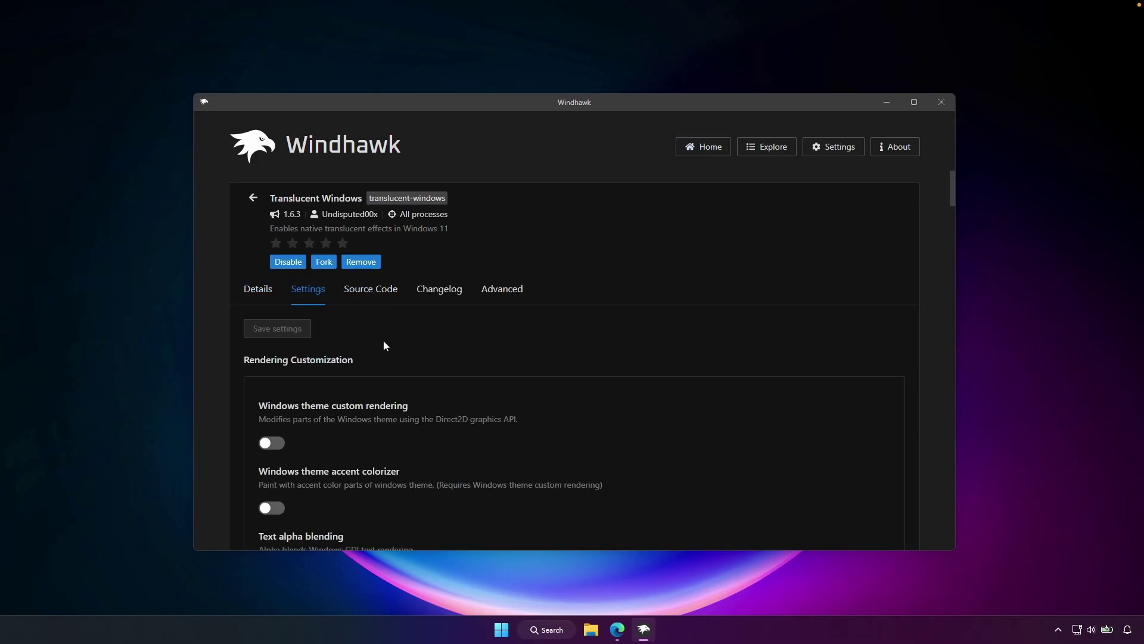
pyautogui.scroll(-2, 373, 338)
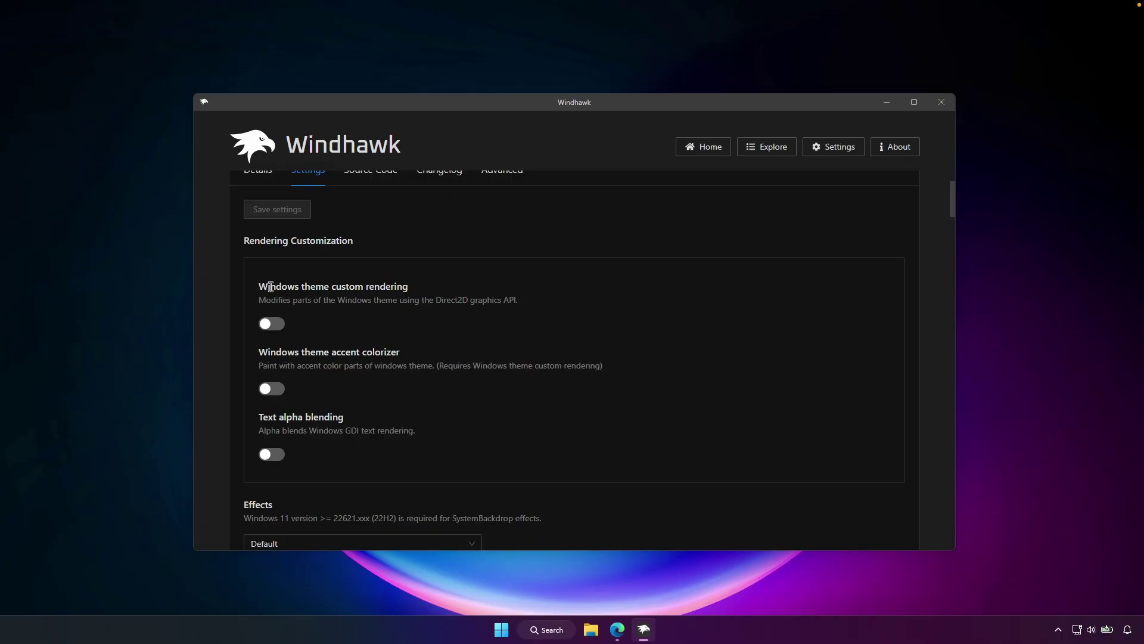
pyautogui.click(274, 323)
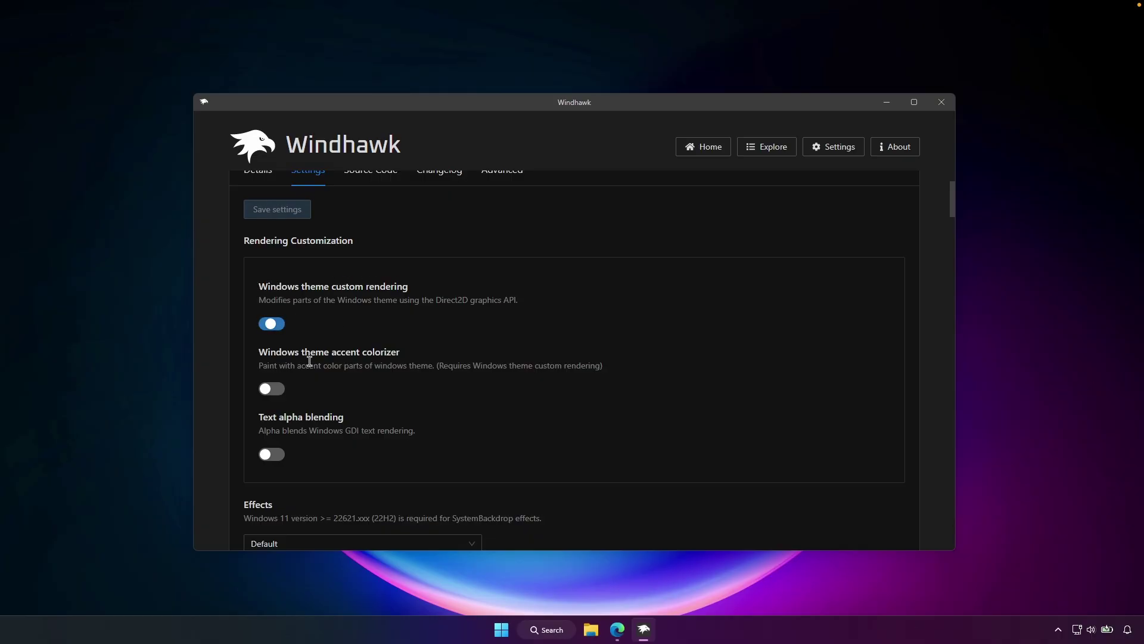
pyautogui.click(278, 389)
pyautogui.scroll(-1, 302, 384)
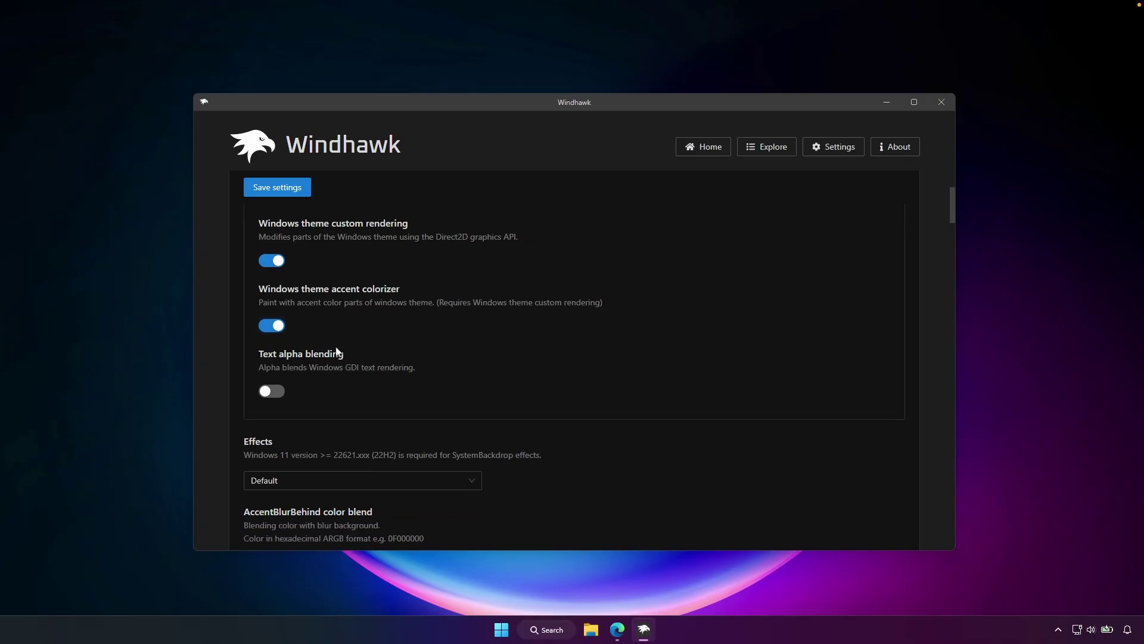
pyautogui.click(280, 391)
pyautogui.scroll(1, 321, 346)
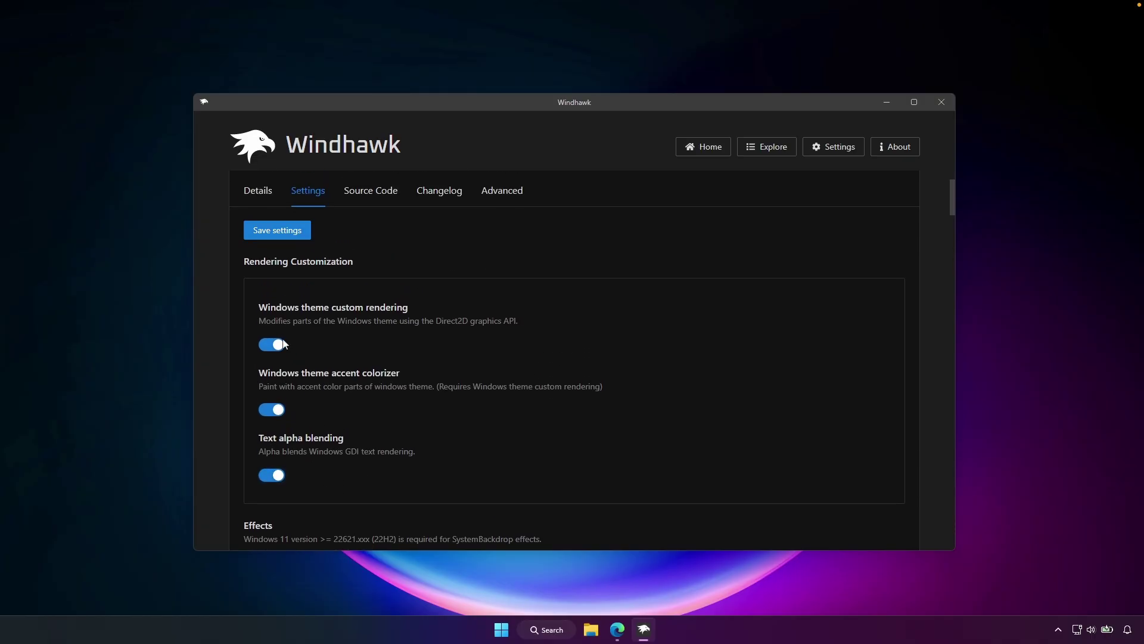
# Step: Set the mod's Effects option to Blur (AccentBlurBehind)
pyautogui.scroll(-3, 287, 433)
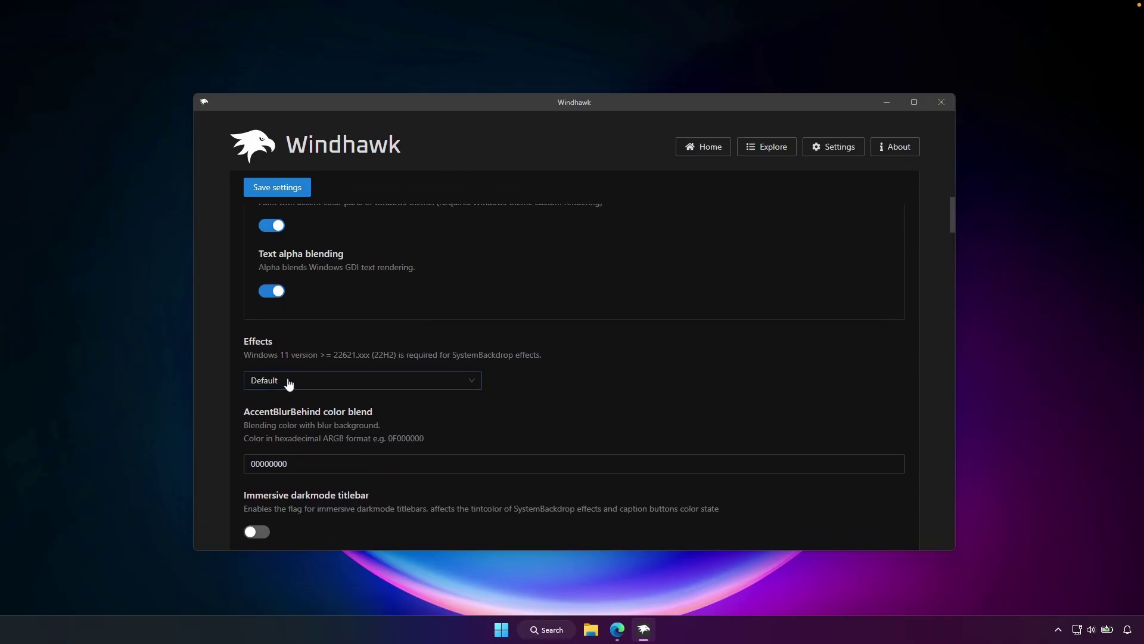
pyautogui.moveTo(244, 343); pyautogui.dragTo(270, 341)
pyautogui.click(310, 382)
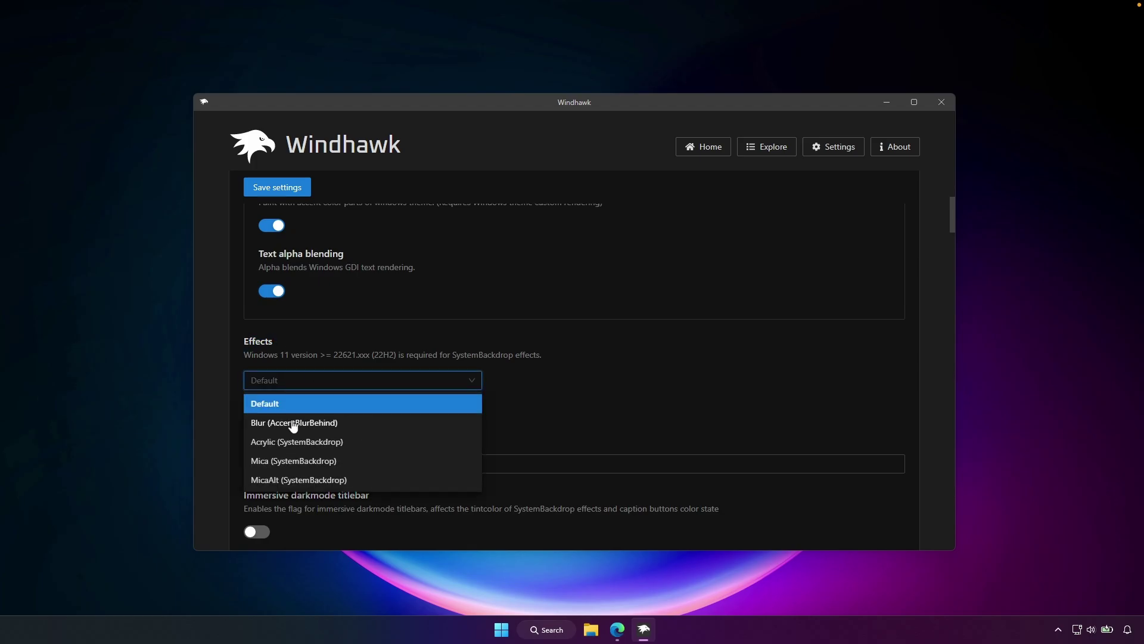
pyautogui.click(298, 422)
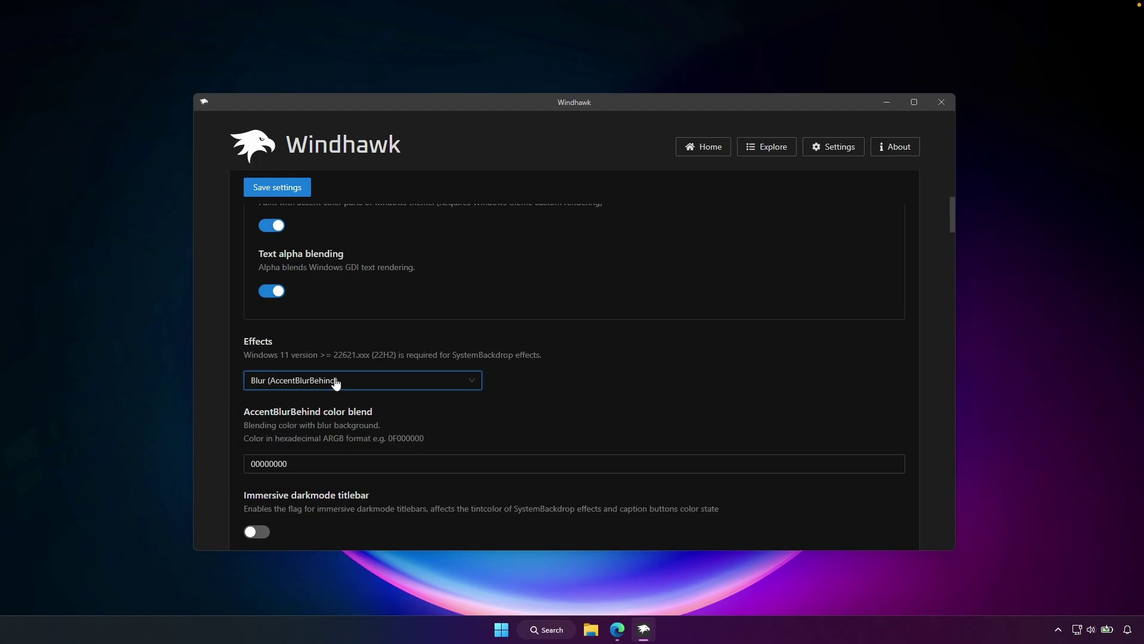
# Step: Enable Immersive darkmode titlebar and Extend effects into entire window
pyautogui.scroll(-1, 349, 388)
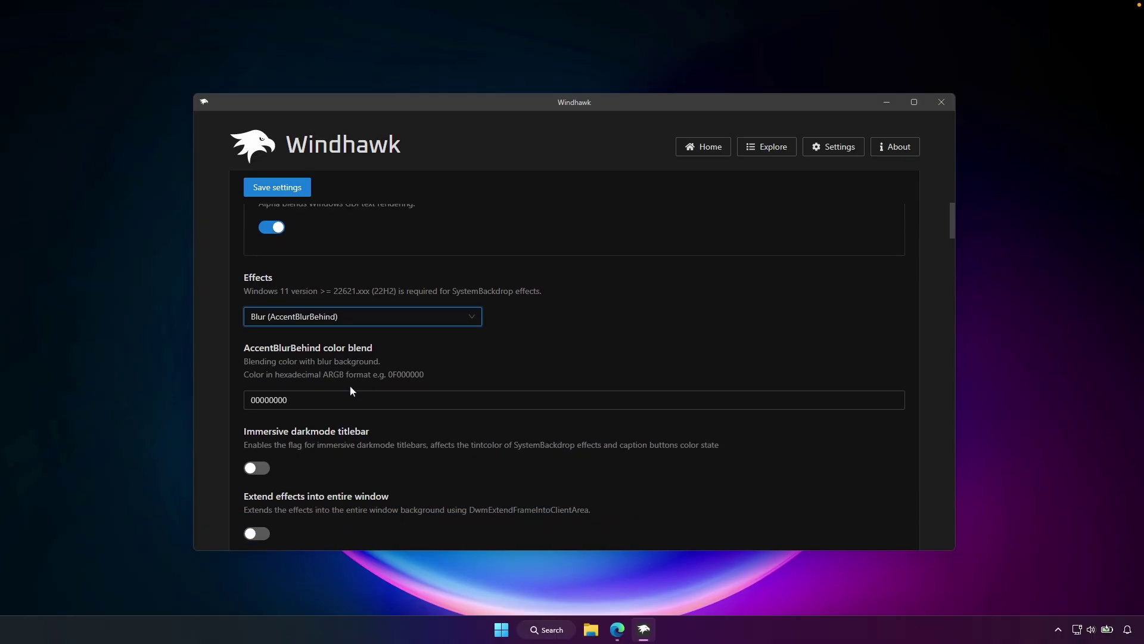
pyautogui.scroll(-2, 350, 391)
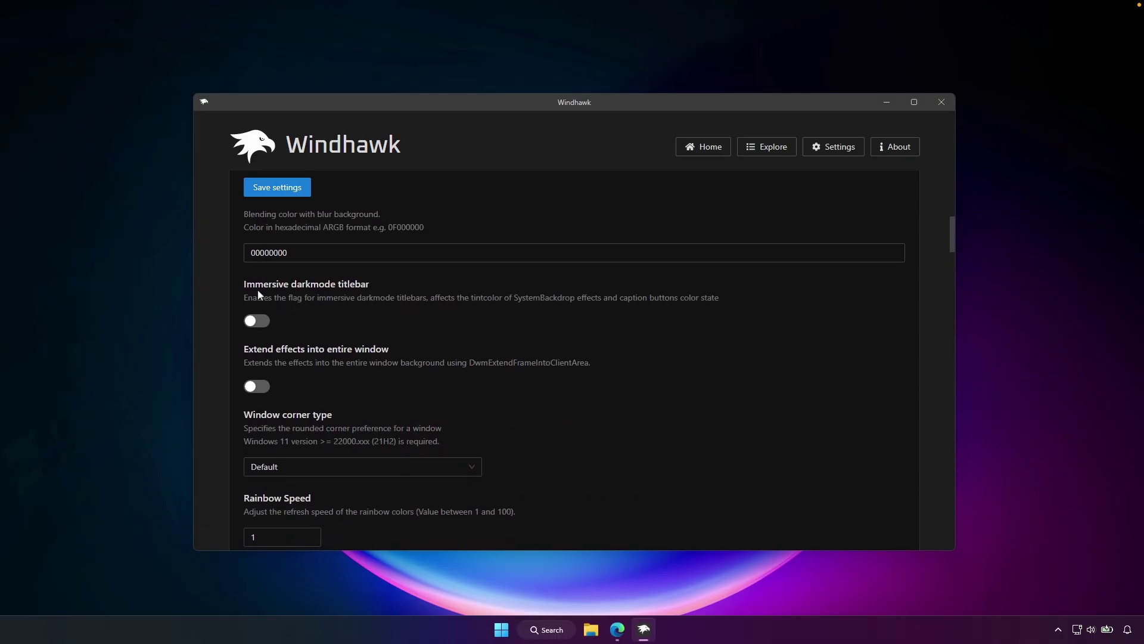
pyautogui.click(264, 322)
pyautogui.scroll(-1, 310, 338)
pyautogui.click(257, 325)
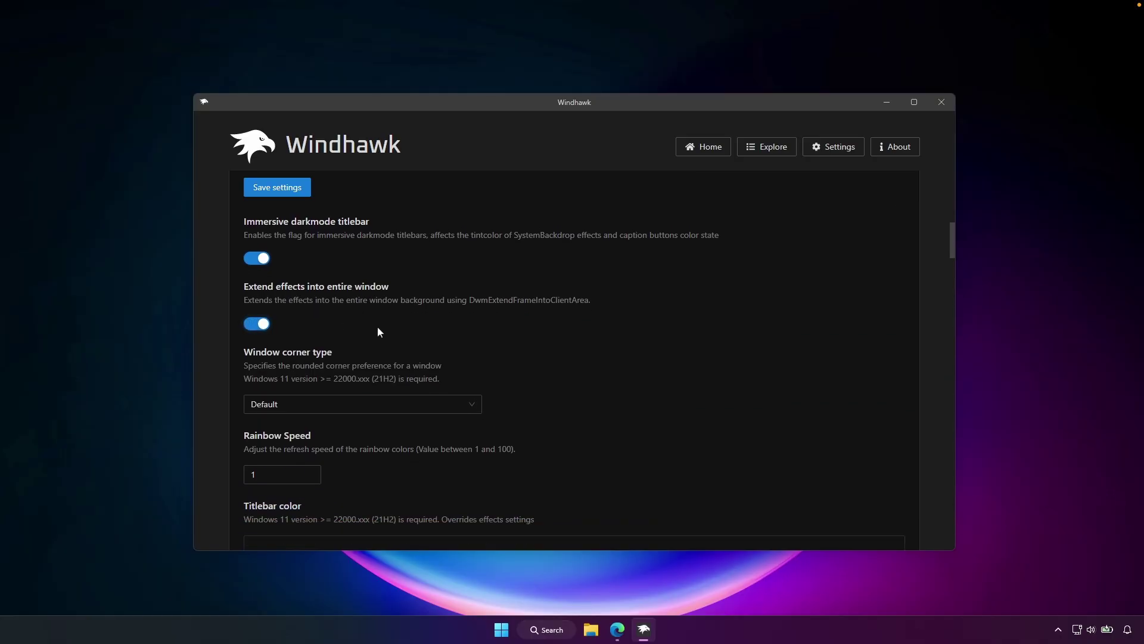
# Step: Keep Window corner type at Default and save the Translucent Windows settings
pyautogui.scroll(-2, 378, 327)
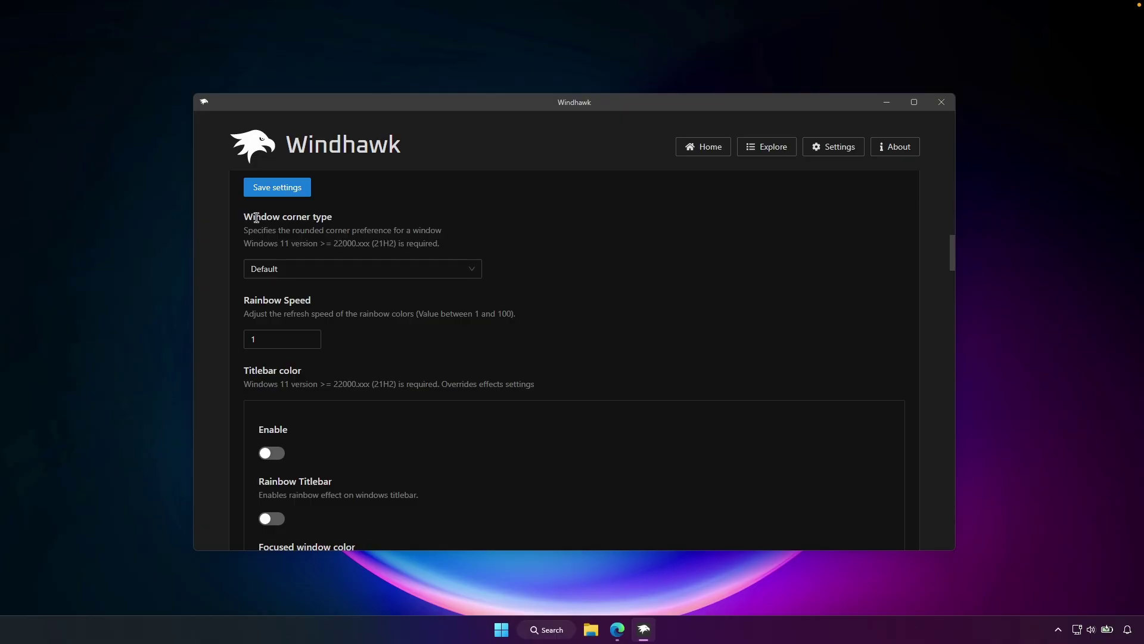
pyautogui.click(365, 276)
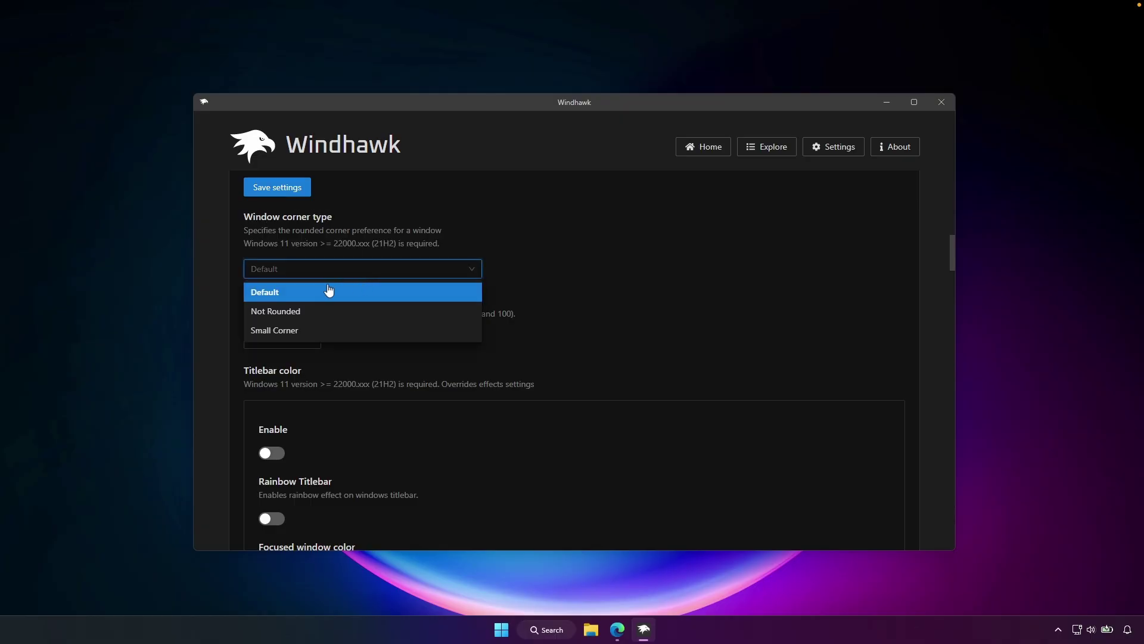
pyautogui.click(359, 292)
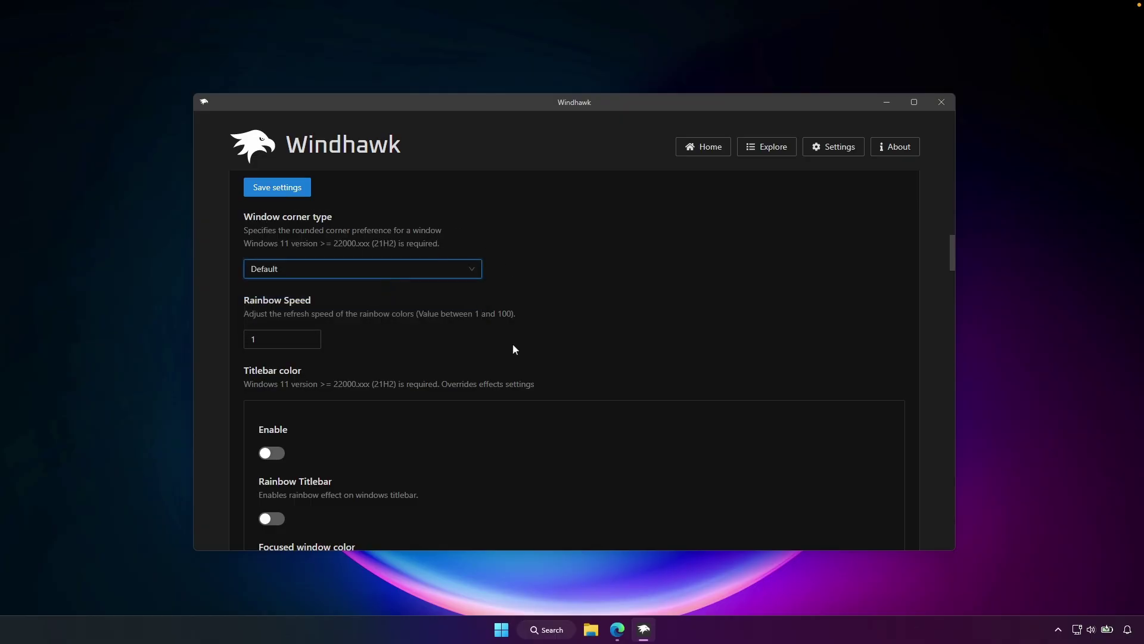
pyautogui.click(253, 191)
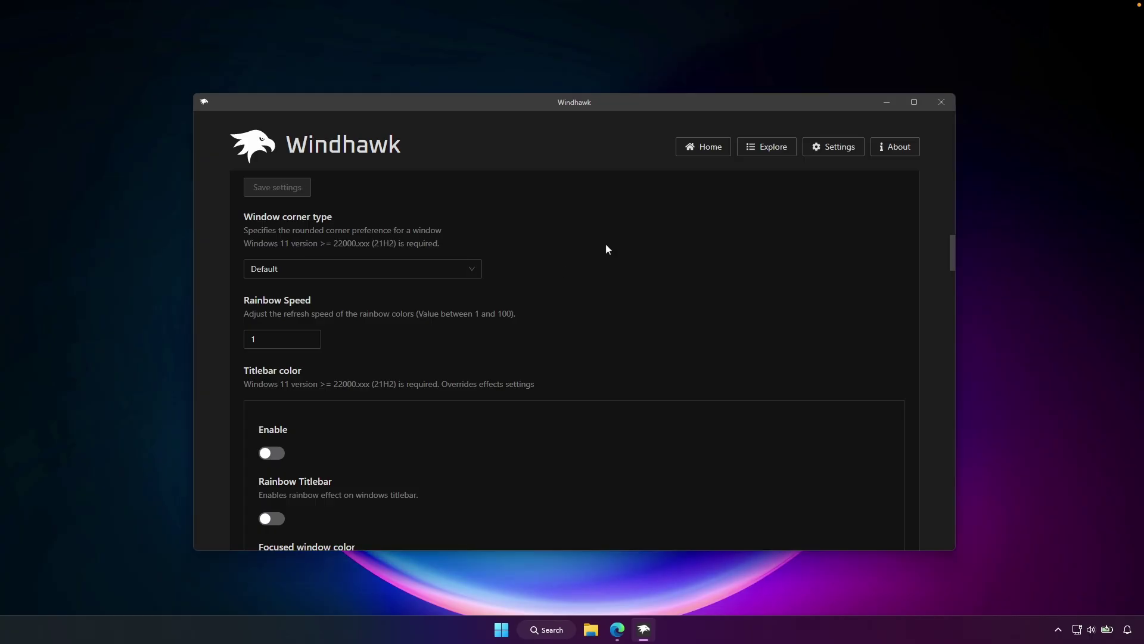
# Step: Switch to File Explorer to check the blur effect on its window, and return to Windhawk
pyautogui.click(887, 102)
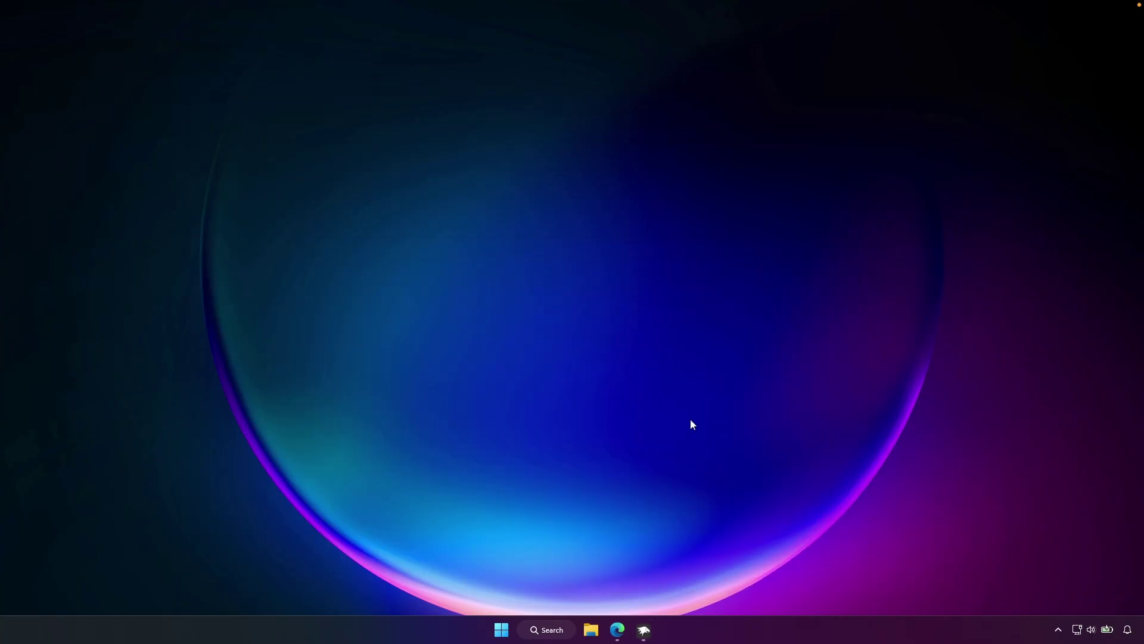
pyautogui.click(590, 630)
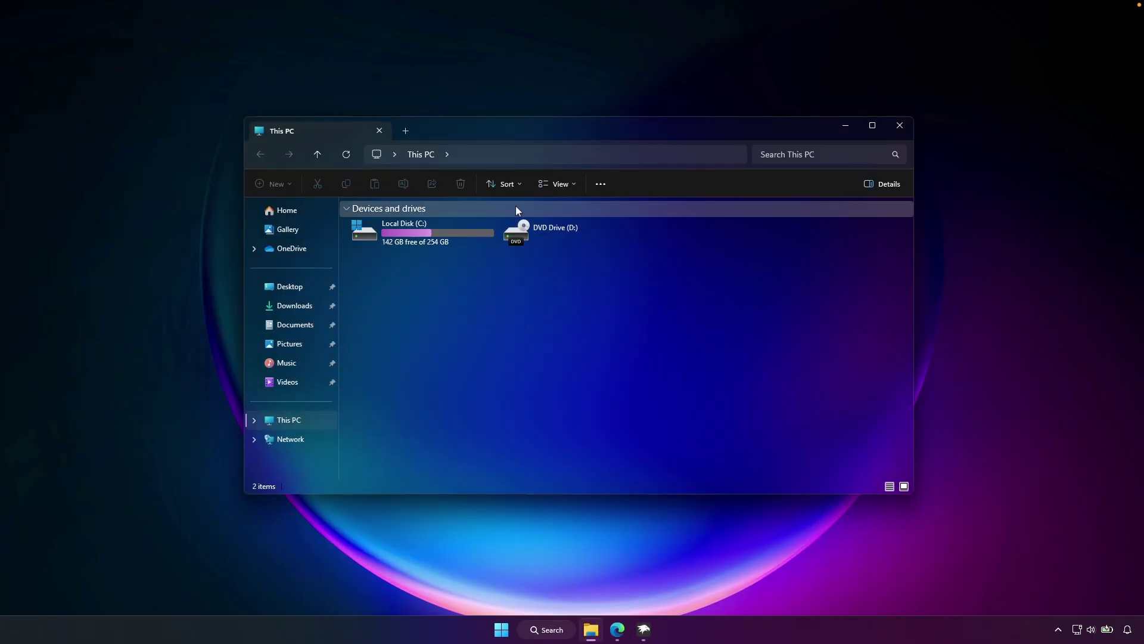
pyautogui.press('super+d')
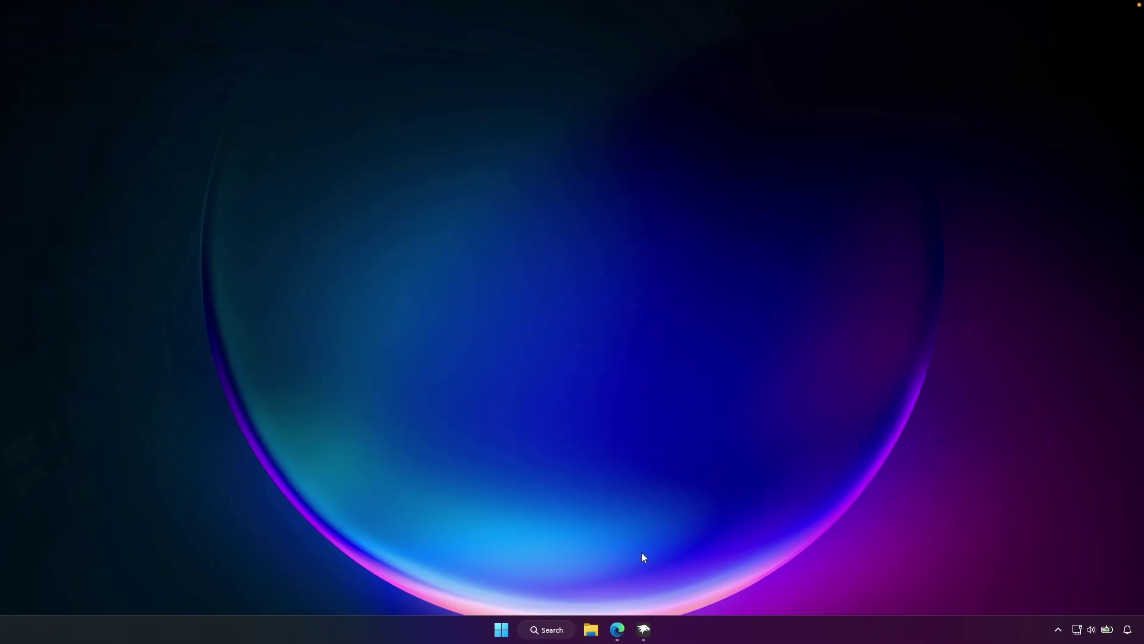
pyautogui.click(643, 629)
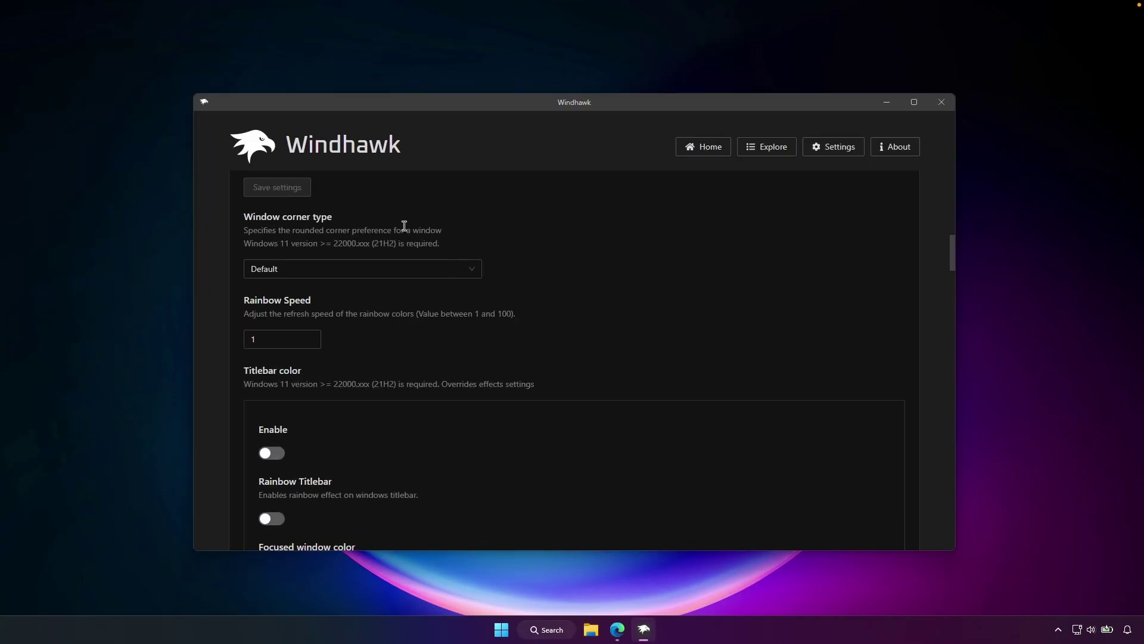
# Step: Return to the installed mods list and open the Windows 11 File Explorer Styler mod's settings
pyautogui.scroll(12, 417, 232)
pyautogui.click(690, 151)
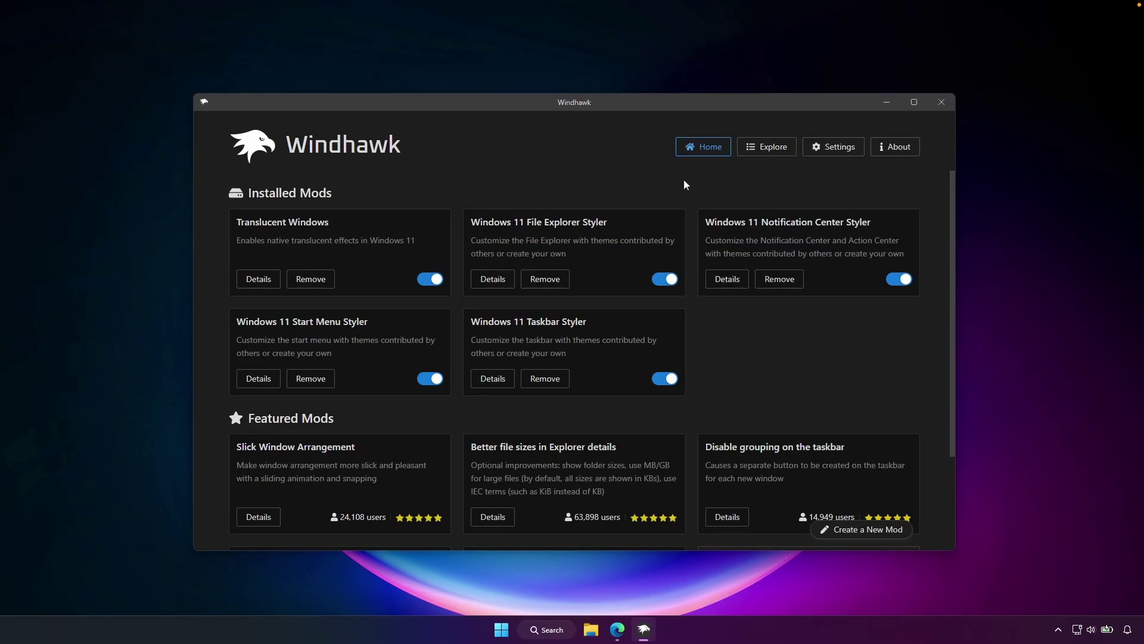
pyautogui.moveTo(473, 222); pyautogui.dragTo(613, 222)
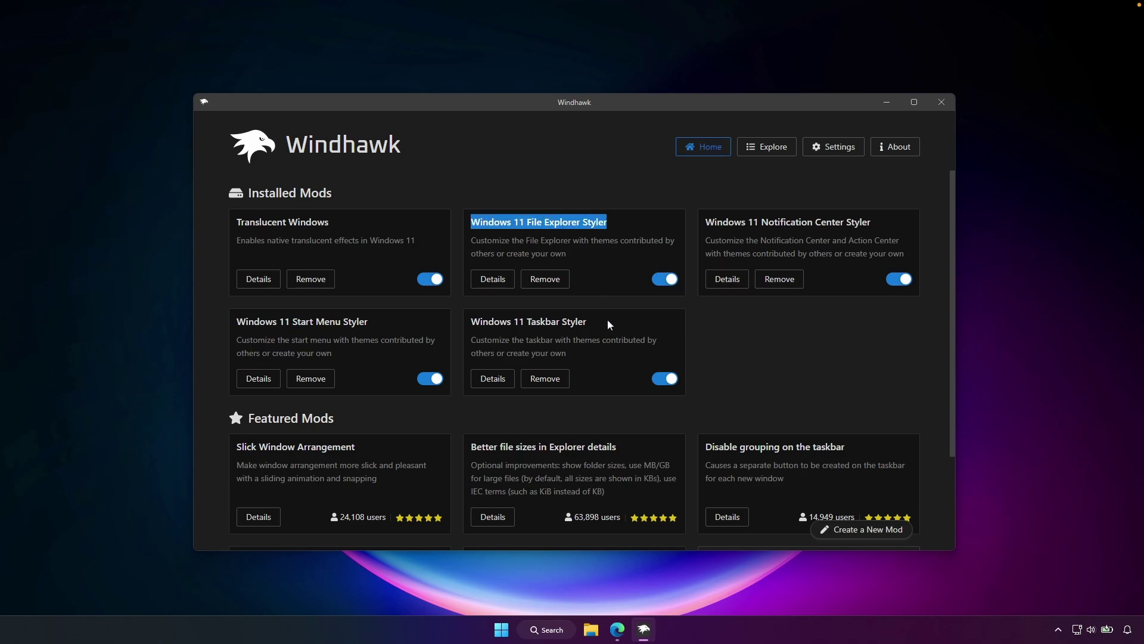
pyautogui.click(500, 284)
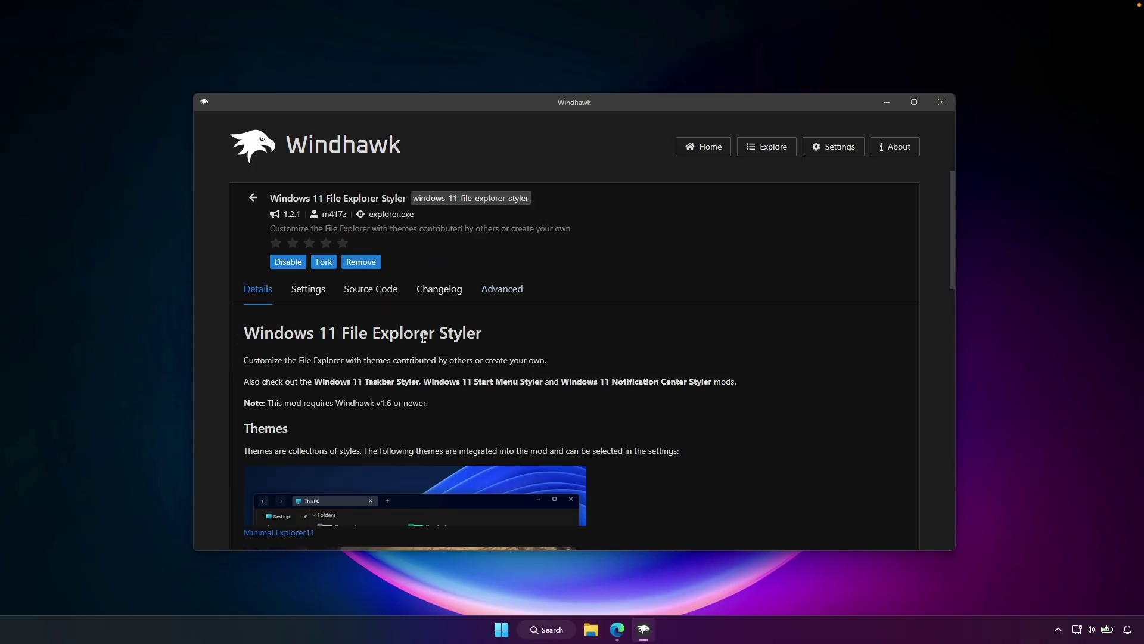
pyautogui.click(308, 295)
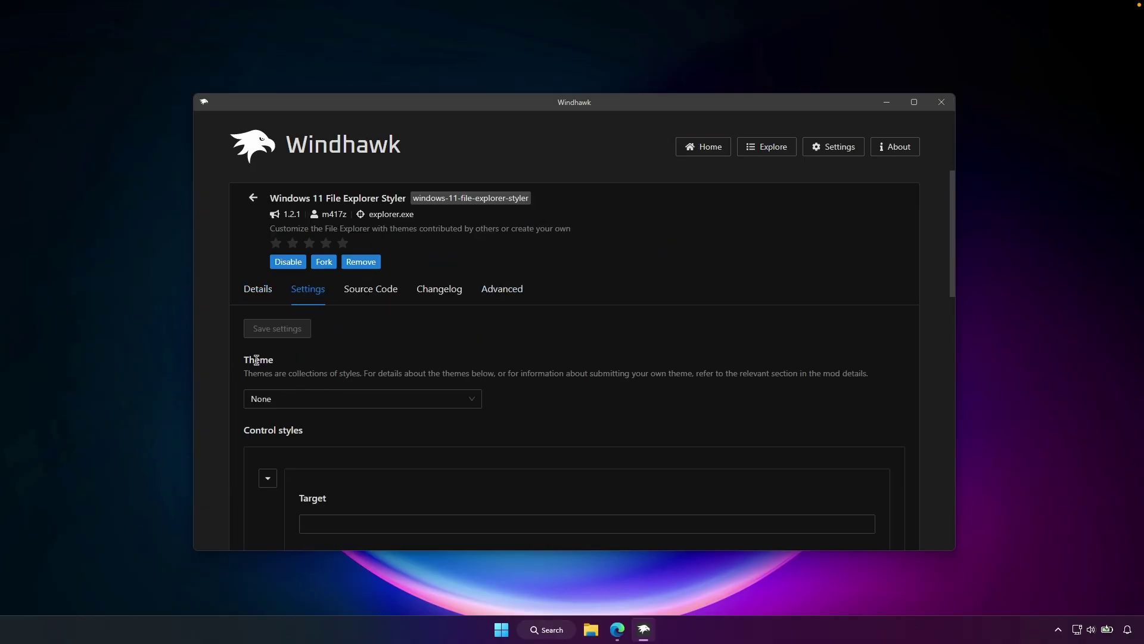
# Step: Set the File Explorer Styler's theme to Translucent Explorer11 and save the settings
pyautogui.click(299, 398)
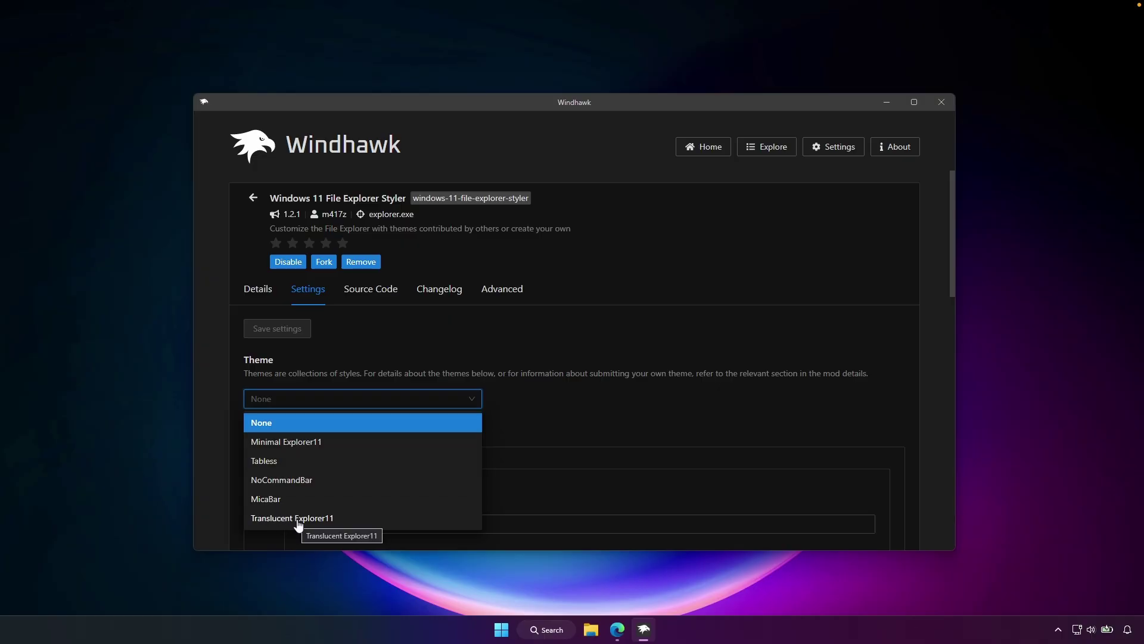
pyautogui.click(297, 520)
pyautogui.scroll(-1, 357, 301)
pyautogui.click(287, 267)
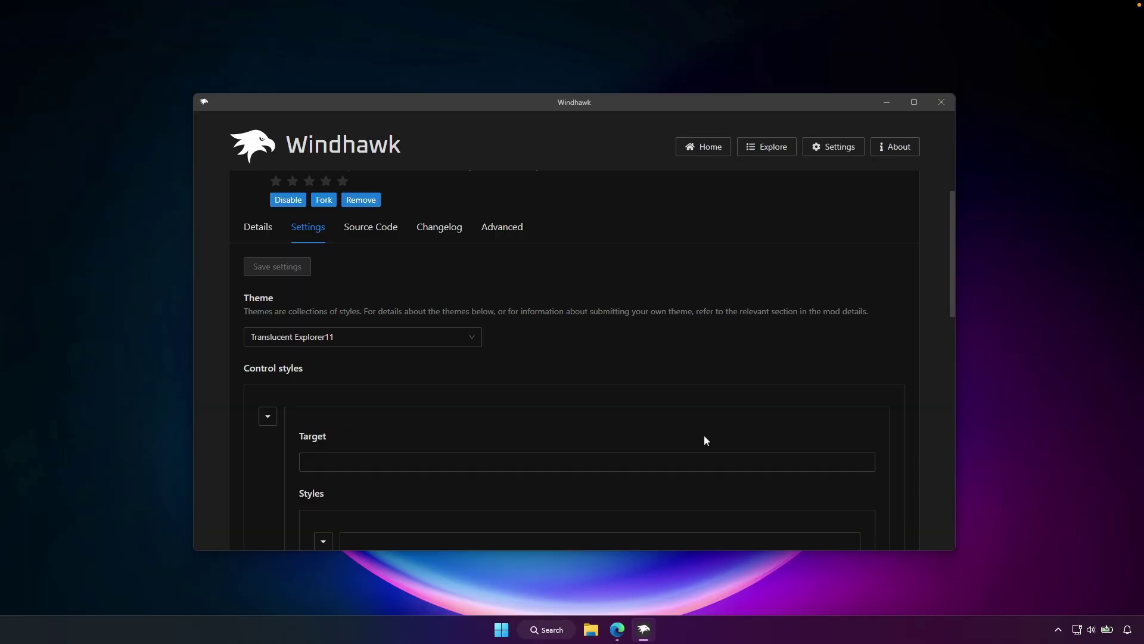
# Step: Open File Explorer, minimize Windhawk and move the This PC window across the desktop to check its translucency
pyautogui.click(591, 630)
pyautogui.click(889, 103)
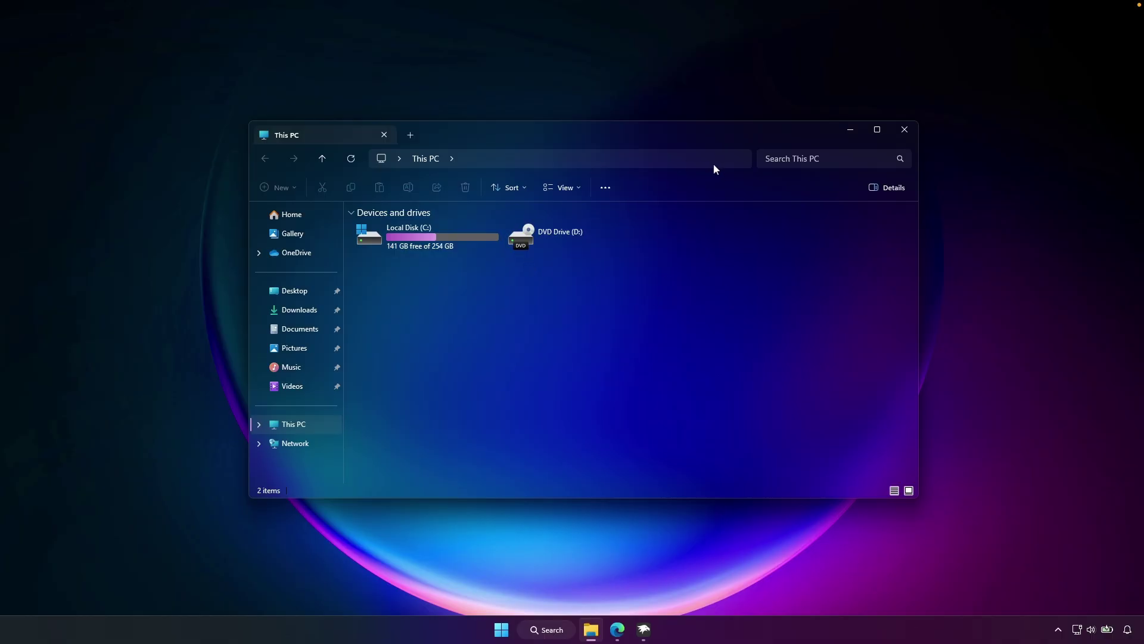
pyautogui.moveTo(688, 132); pyautogui.dragTo(783, 235)
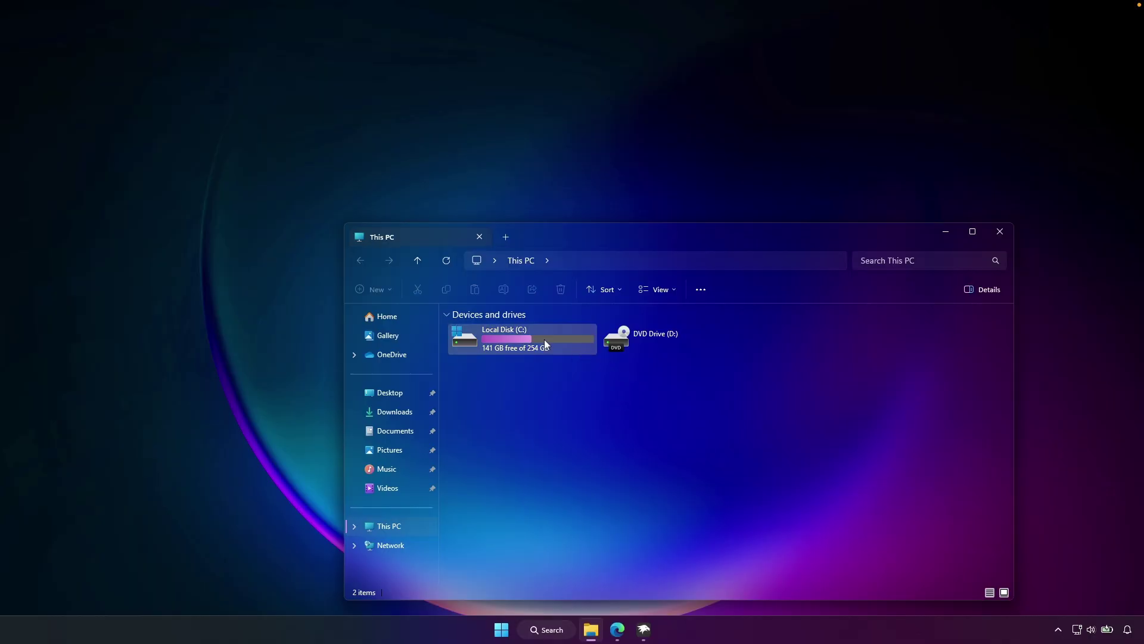
# Step: Open the properties of Local Disk (C:) and move the dialog beside the File Explorer window
pyautogui.click(505, 340)
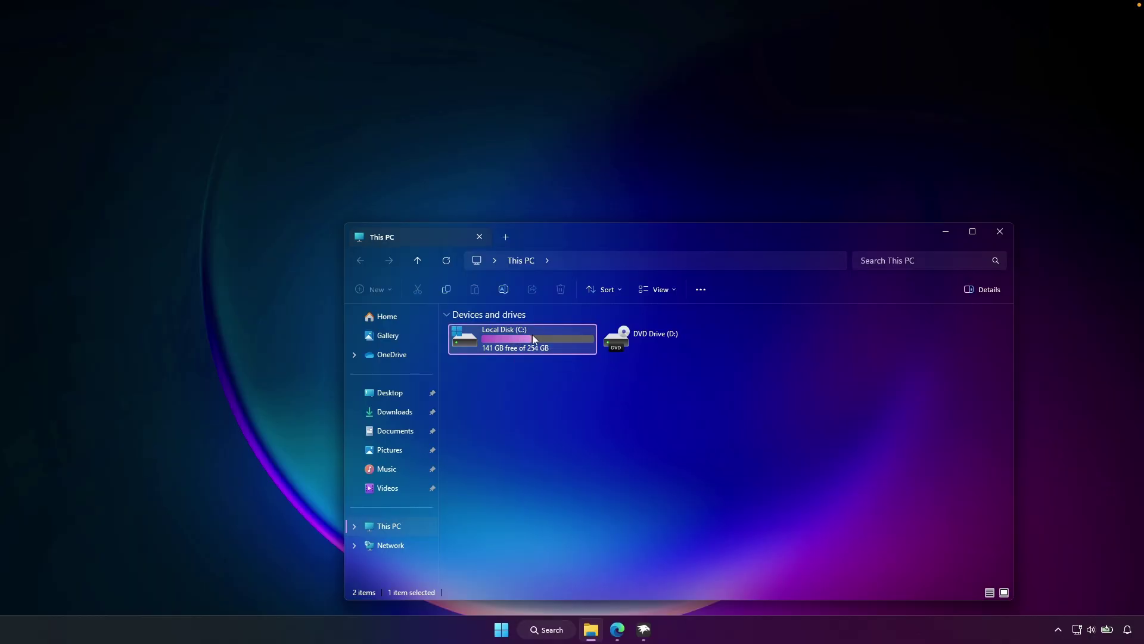
pyautogui.rightClick(532, 335)
pyautogui.click(592, 516)
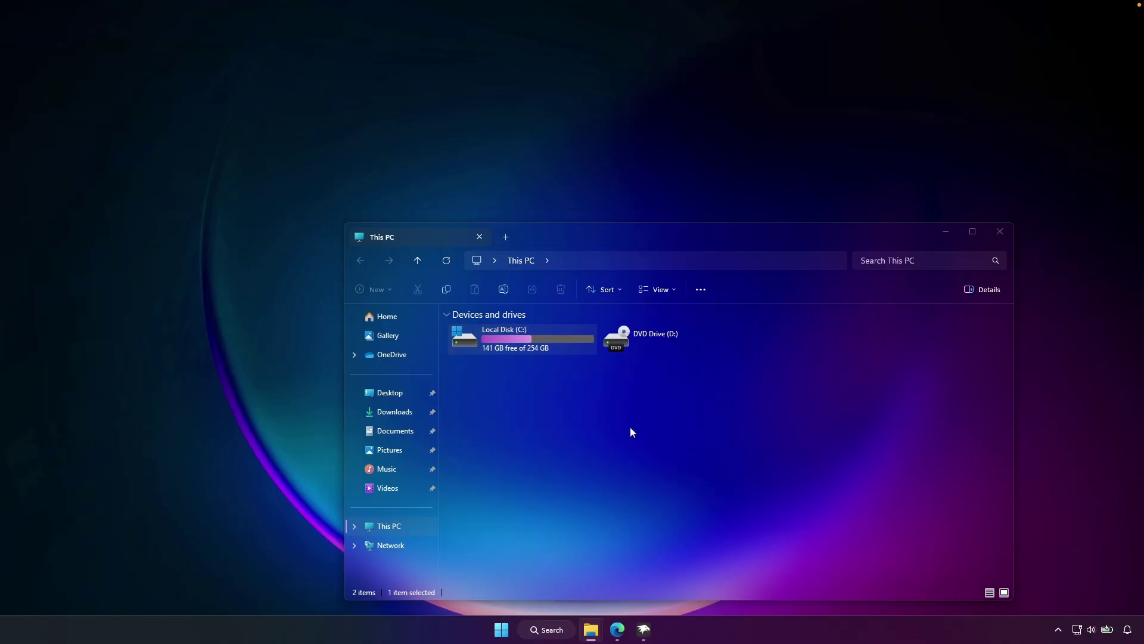
pyautogui.moveTo(708, 332); pyautogui.dragTo(230, 198)
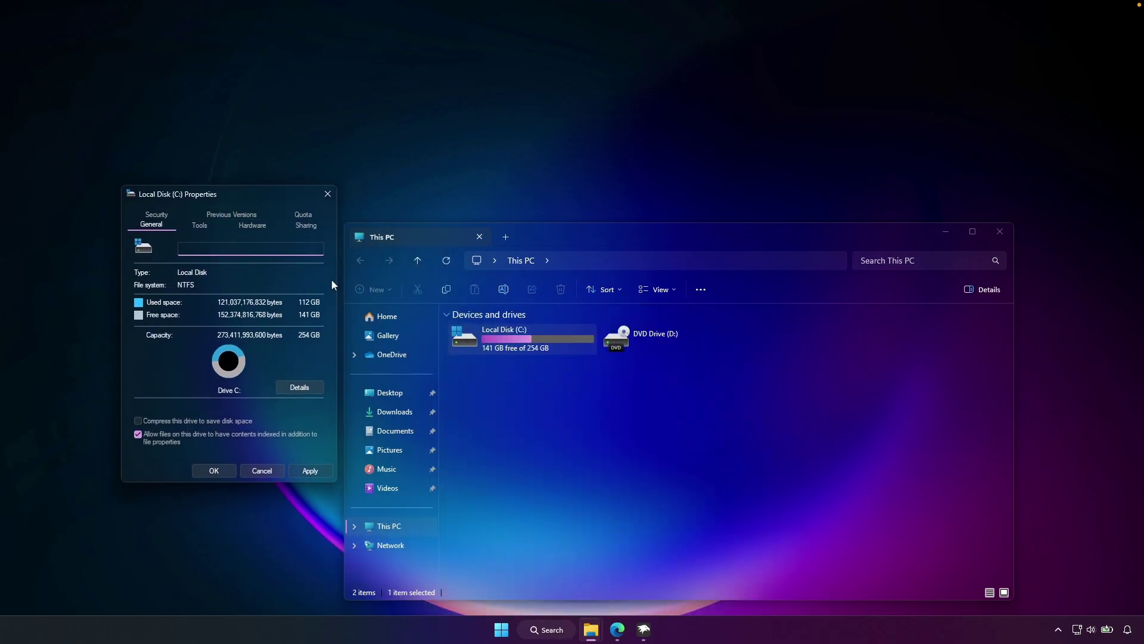
# Step: Open Control Panel to inspect its translucent window, and close it
pyautogui.click(501, 630)
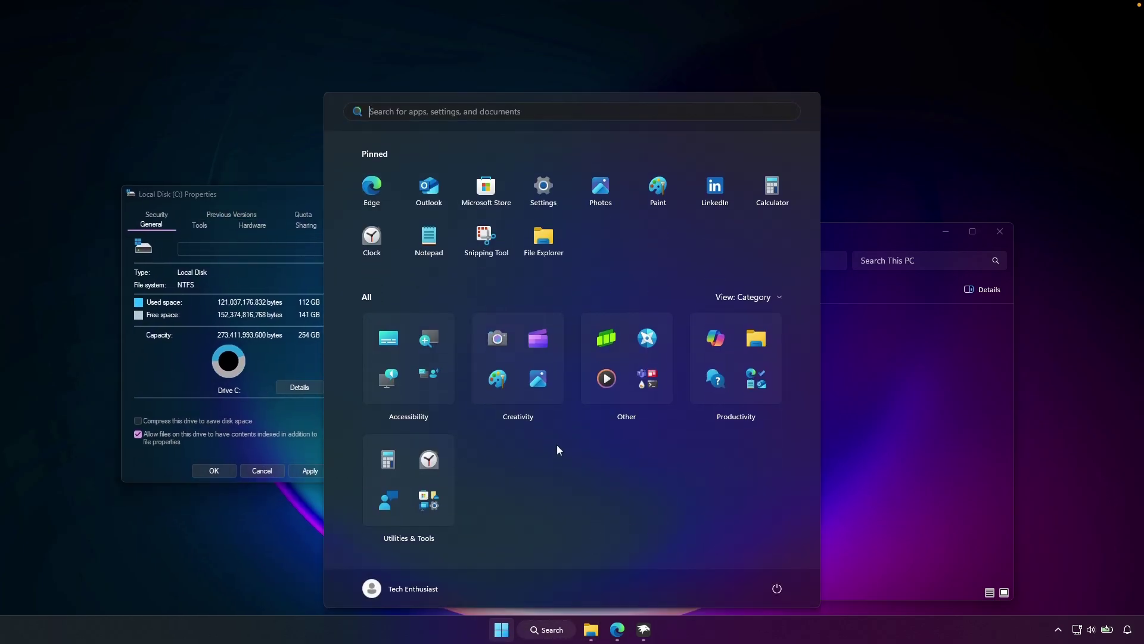
pyautogui.write('cont')
pyautogui.press('Return')
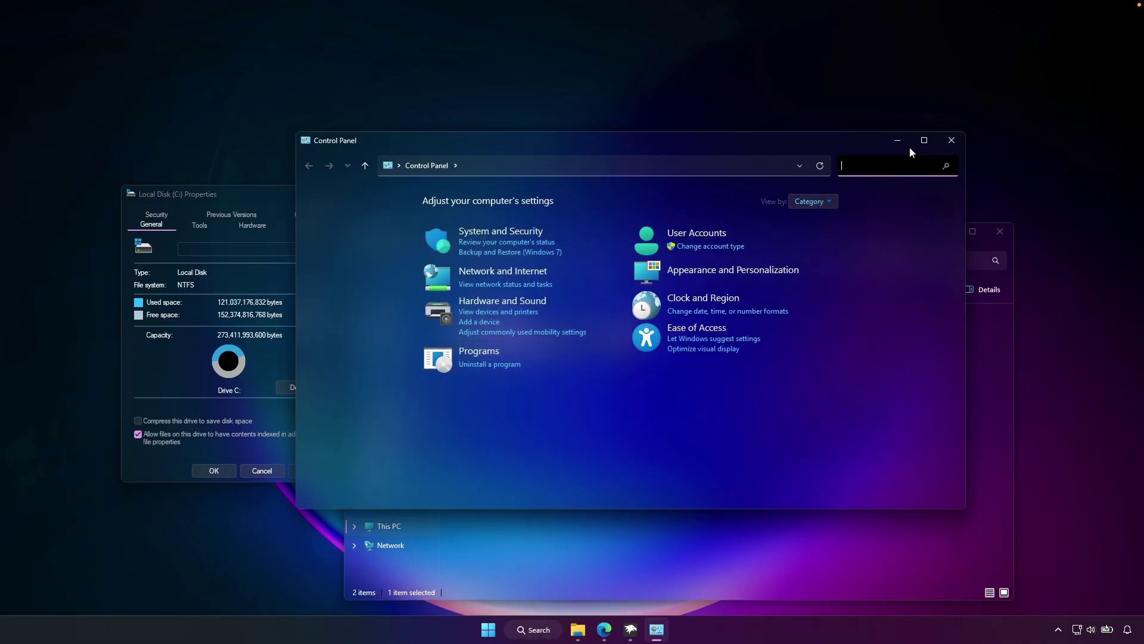
pyautogui.click(952, 140)
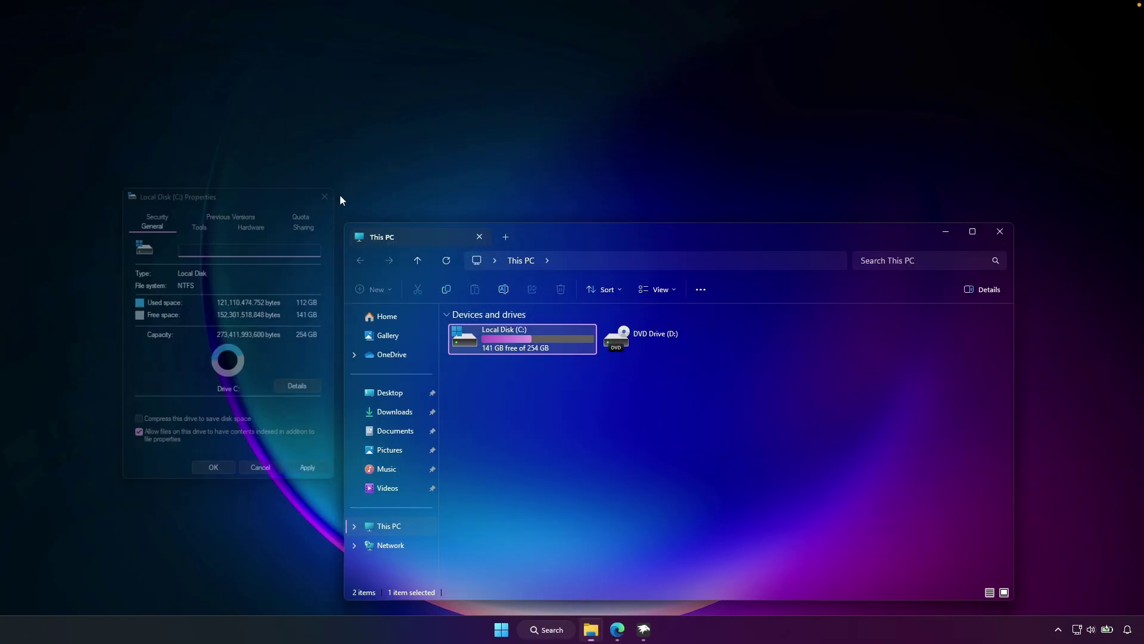
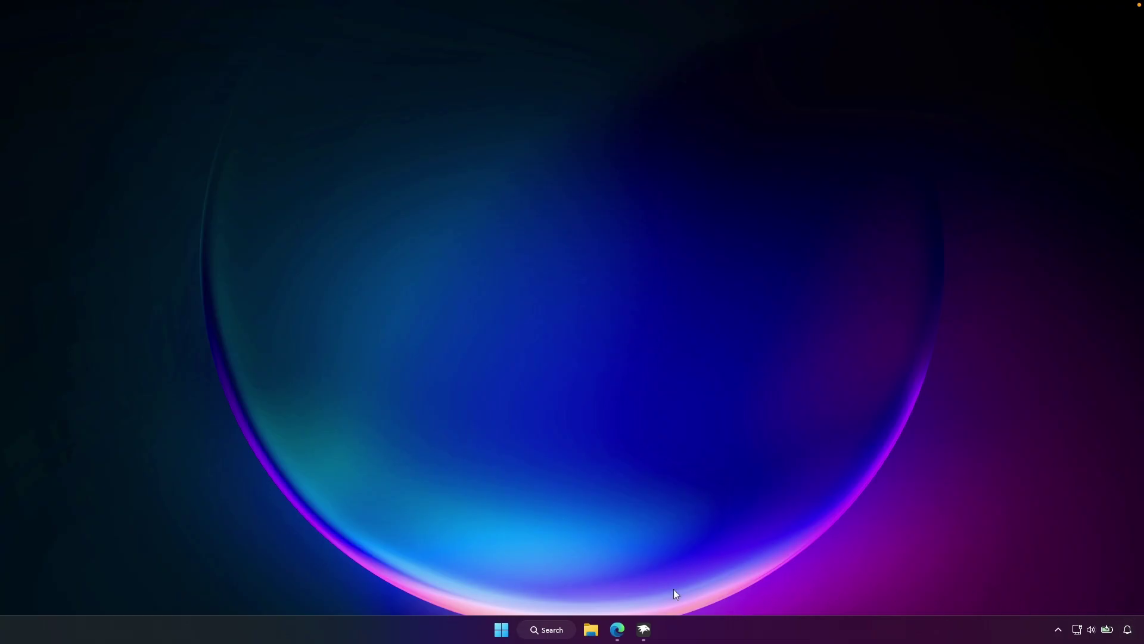
# Step: View the Start menu's current appearance, and return to the installed mods list in Windhawk
pyautogui.click(500, 630)
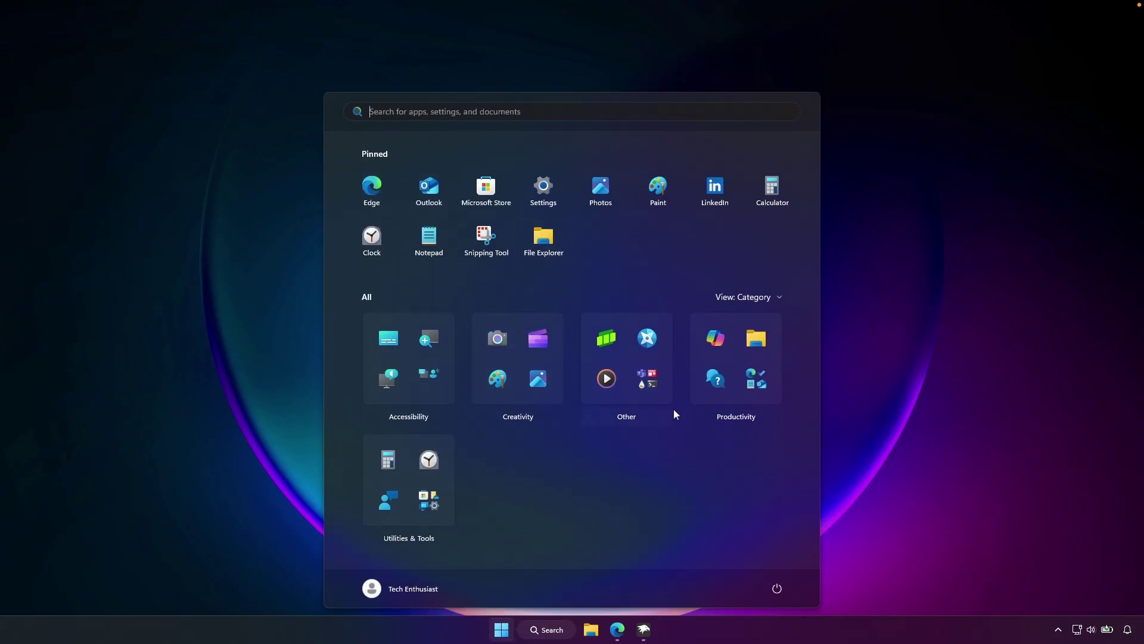
pyautogui.click(902, 289)
pyautogui.click(644, 630)
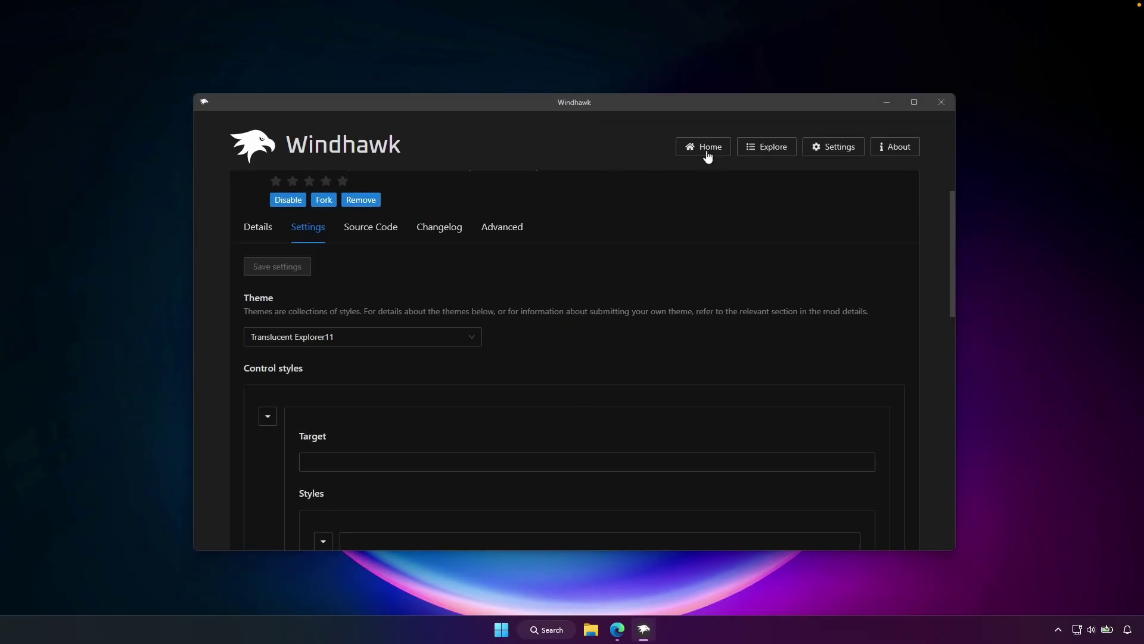
pyautogui.click(707, 149)
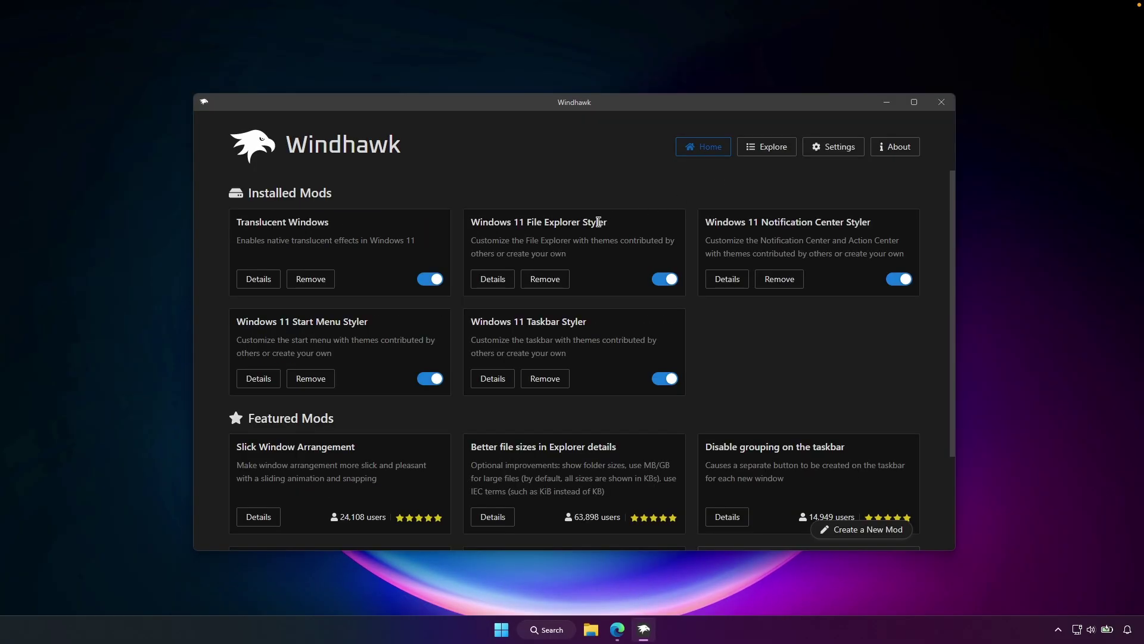
pyautogui.moveTo(236, 322); pyautogui.dragTo(274, 321)
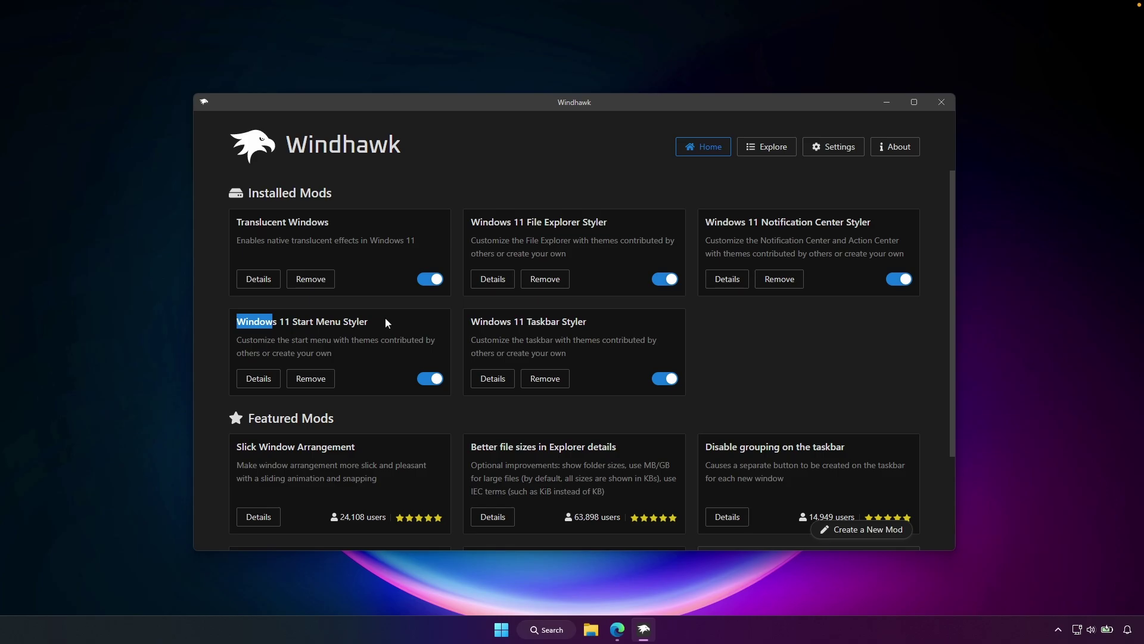
pyautogui.moveTo(471, 321); pyautogui.dragTo(587, 325)
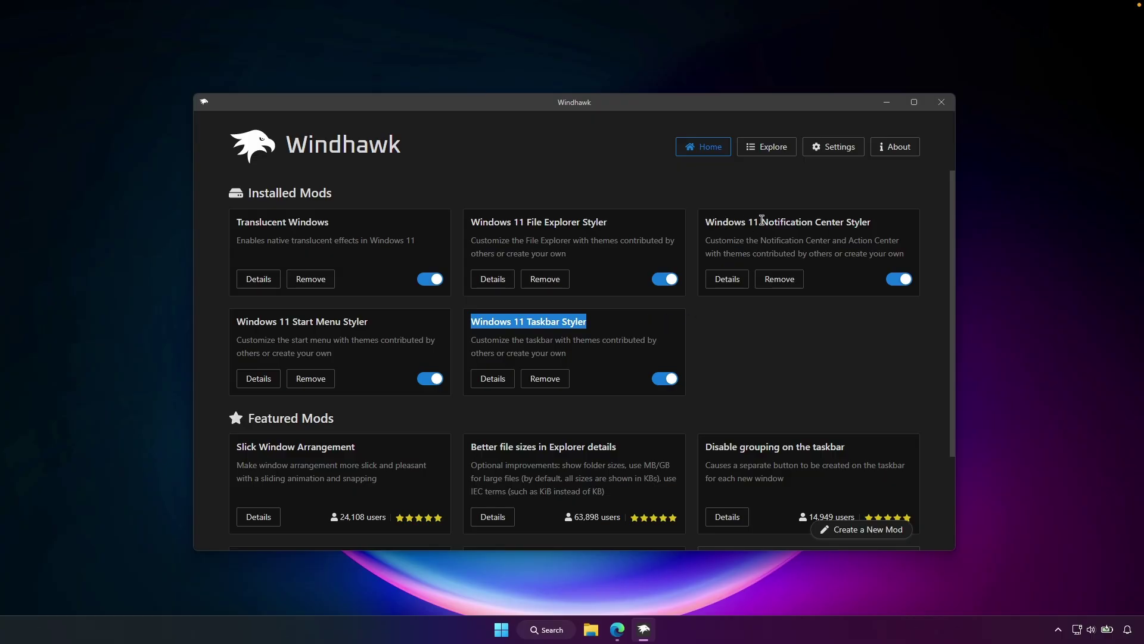
pyautogui.moveTo(762, 222); pyautogui.dragTo(880, 224)
pyautogui.click(880, 224)
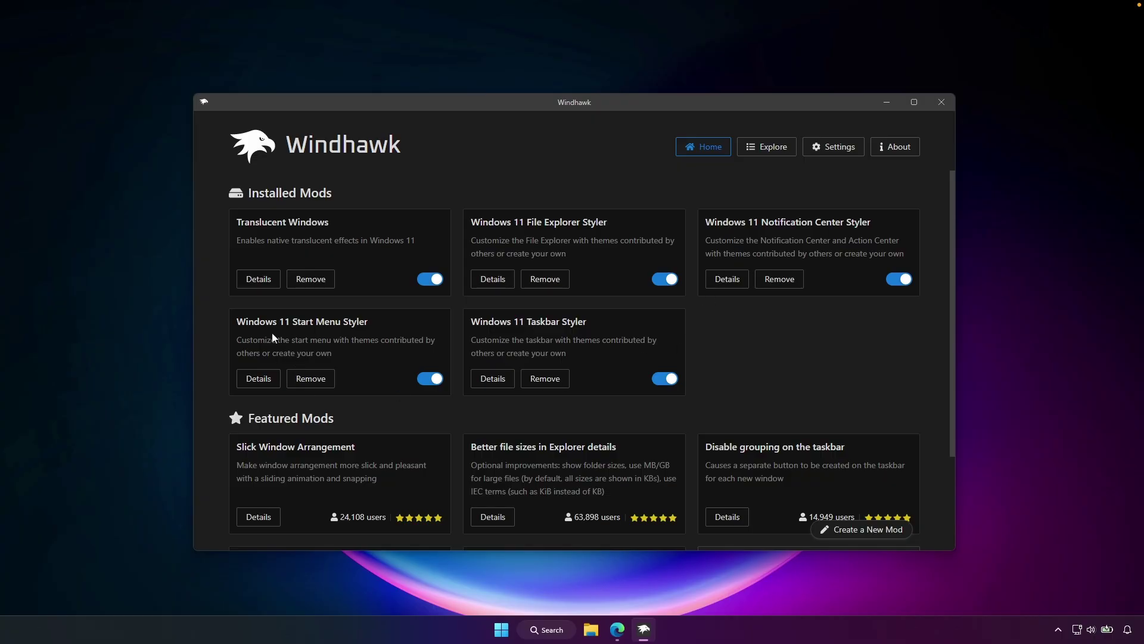
# Step: Set the Windows 11 Start Menu Styler theme to Down Aero, enable Disable the new start menu layout, and save the settings
pyautogui.click(263, 379)
pyautogui.click(321, 295)
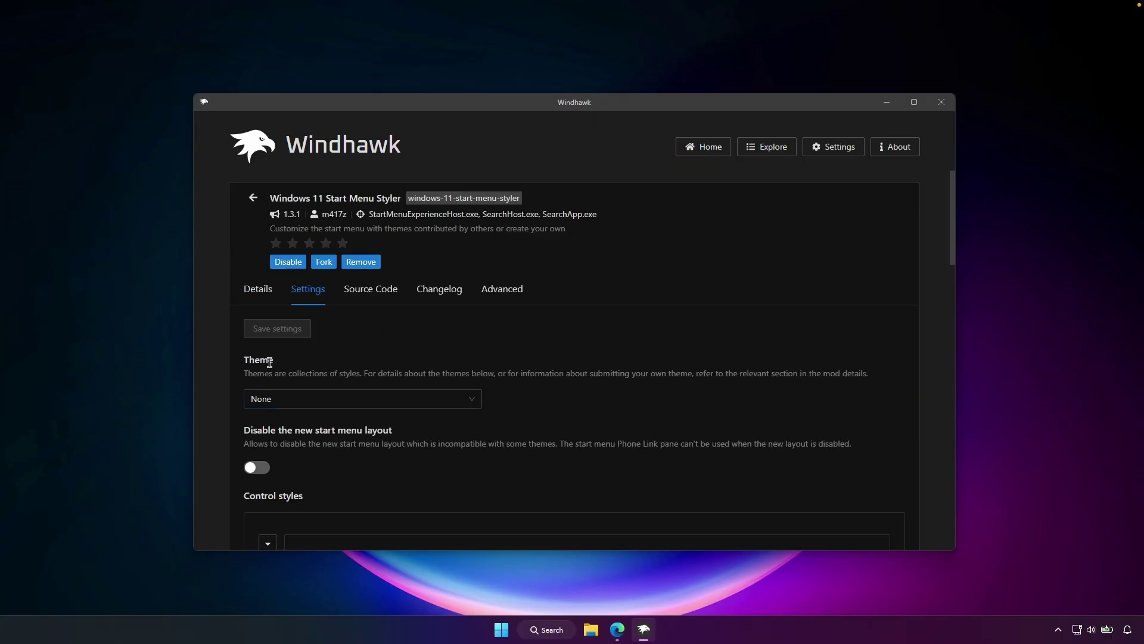
pyautogui.click(288, 401)
pyautogui.scroll(-5, 328, 333)
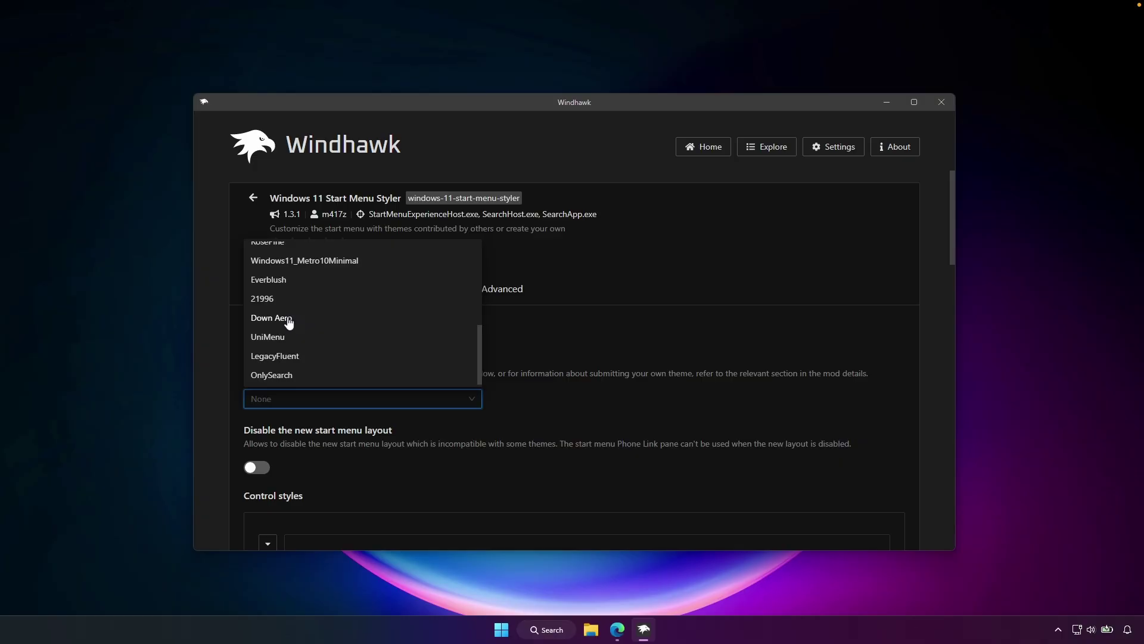
pyautogui.click(288, 322)
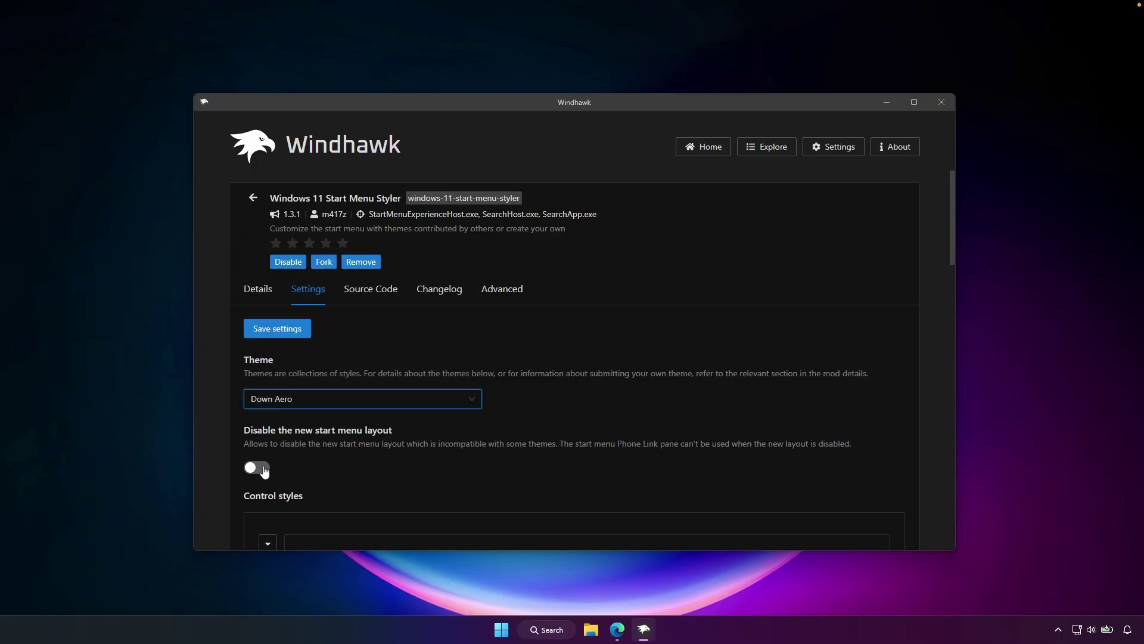
pyautogui.click(258, 467)
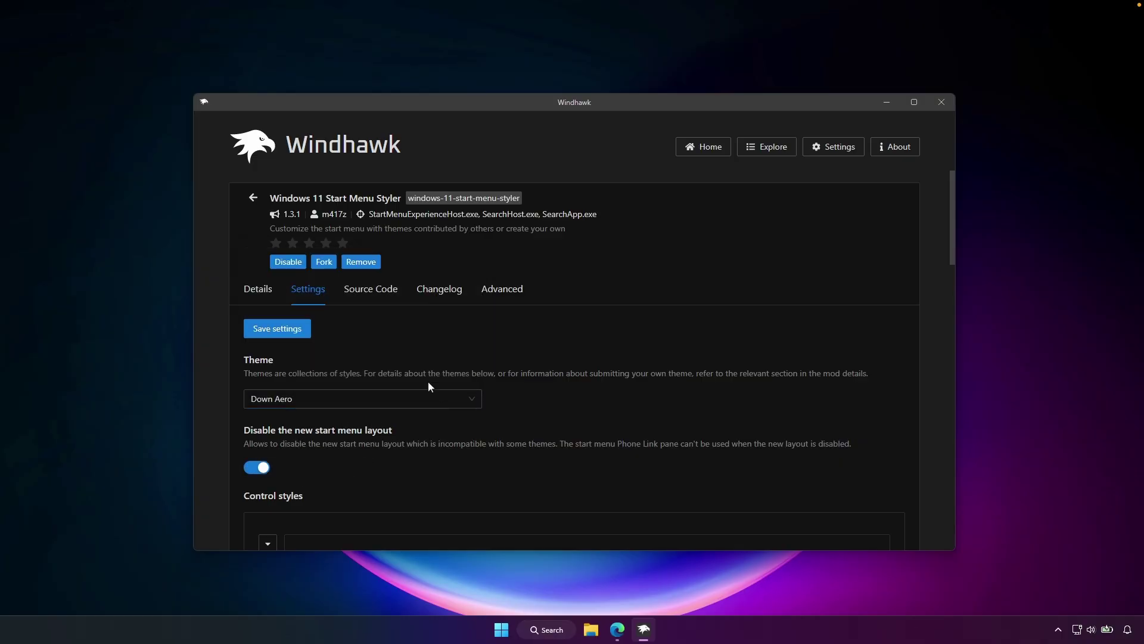
pyautogui.click(284, 327)
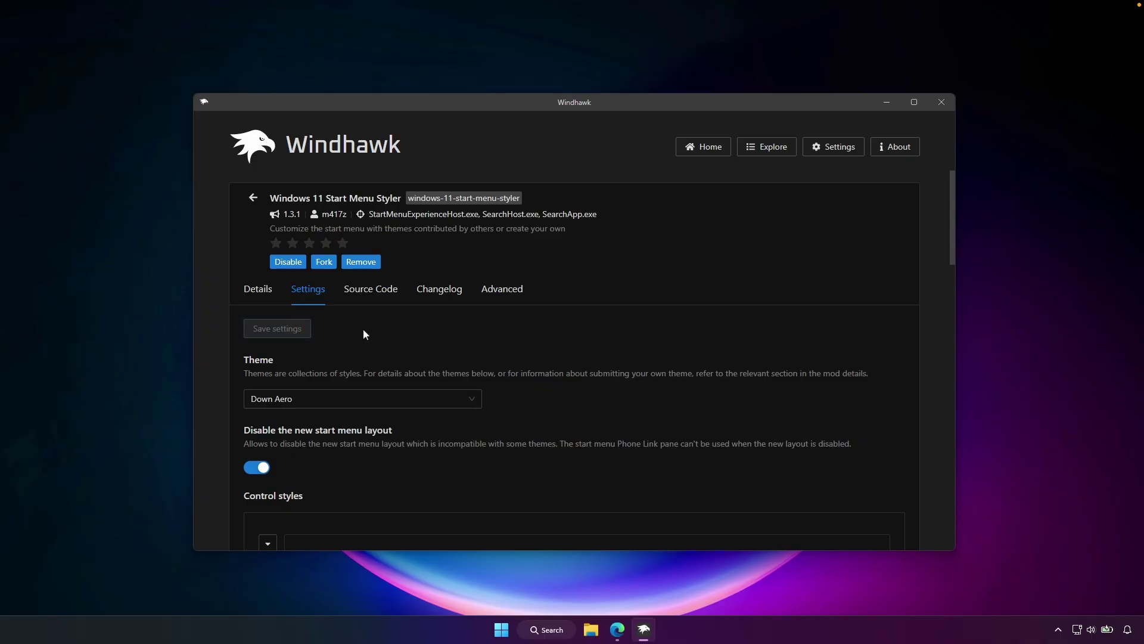
# Step: Open the Start menu to examine its new style, including the full app list, and return to the pinned apps
pyautogui.click(501, 629)
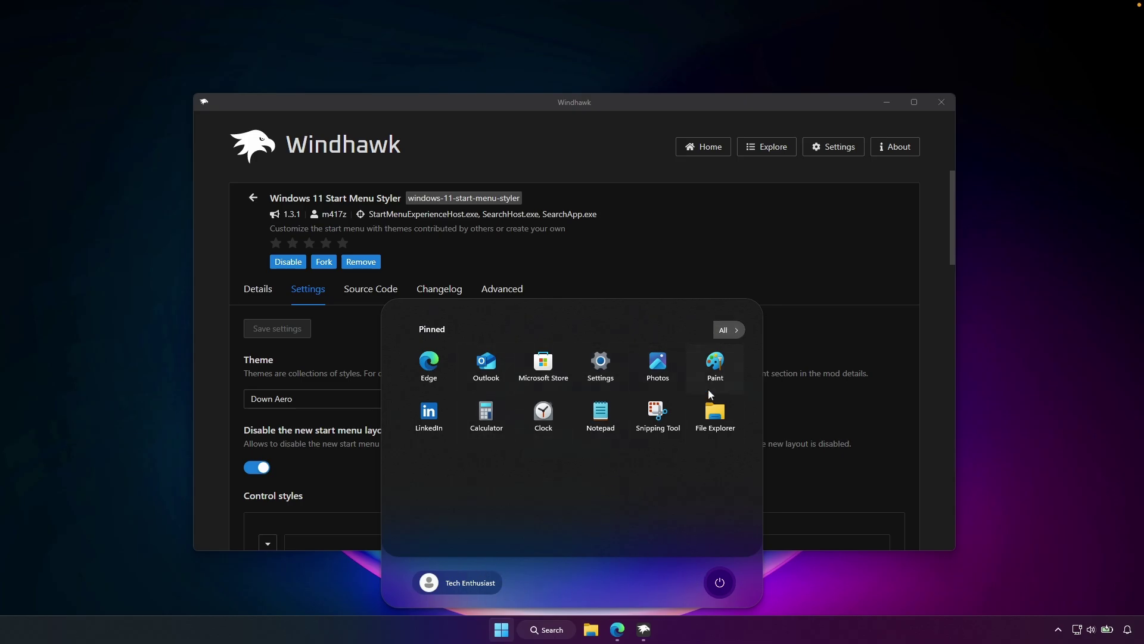
pyautogui.click(736, 329)
pyautogui.scroll(-10, 576, 426)
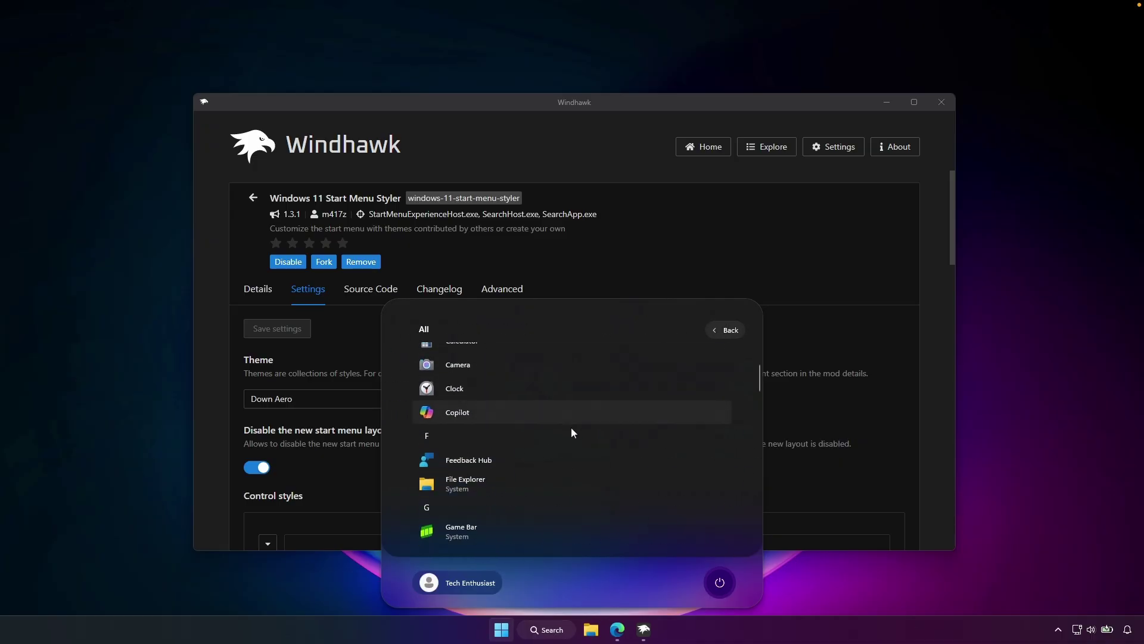
pyautogui.scroll(10, 582, 447)
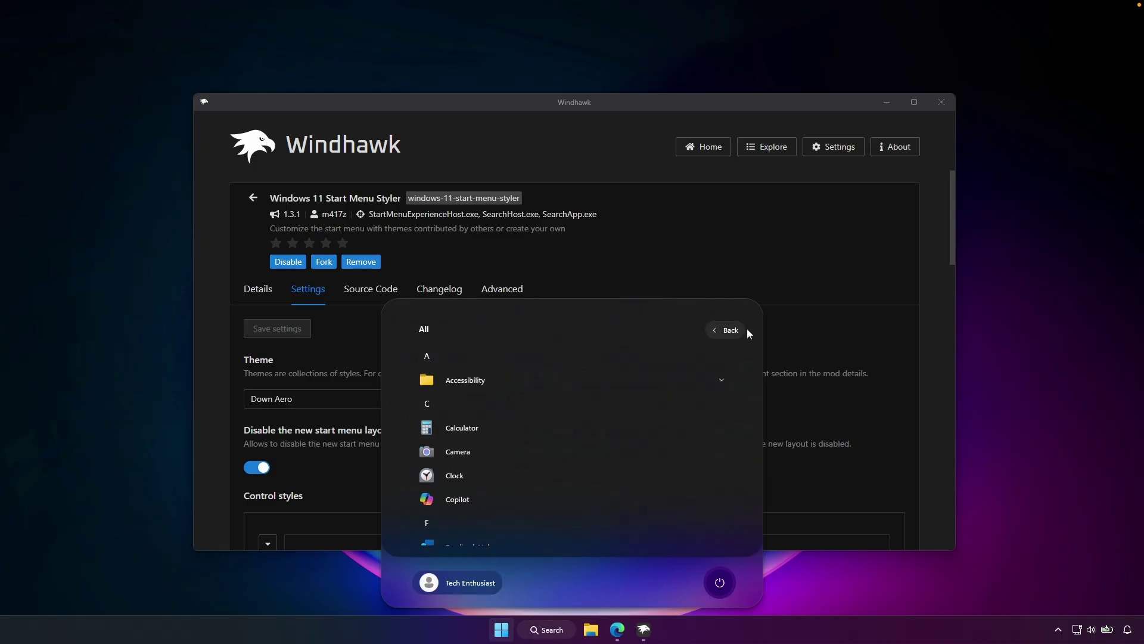
pyautogui.click(727, 330)
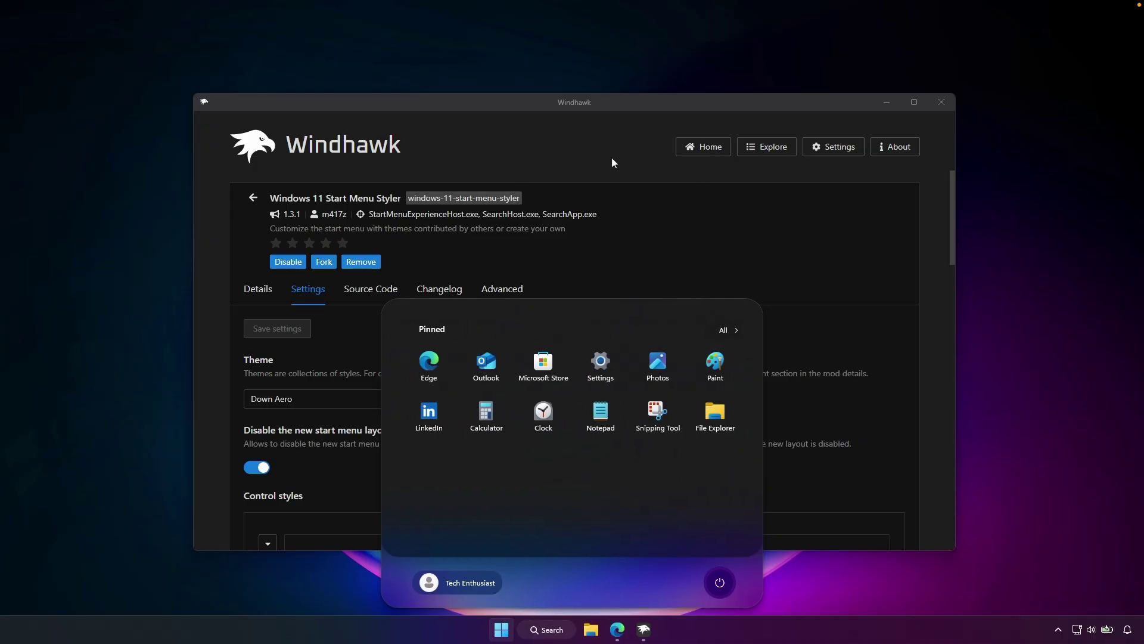
# Step: Set the Windows 11 Taskbar Styler theme to TranslucentTaskbar and save the settings
pyautogui.click(703, 146)
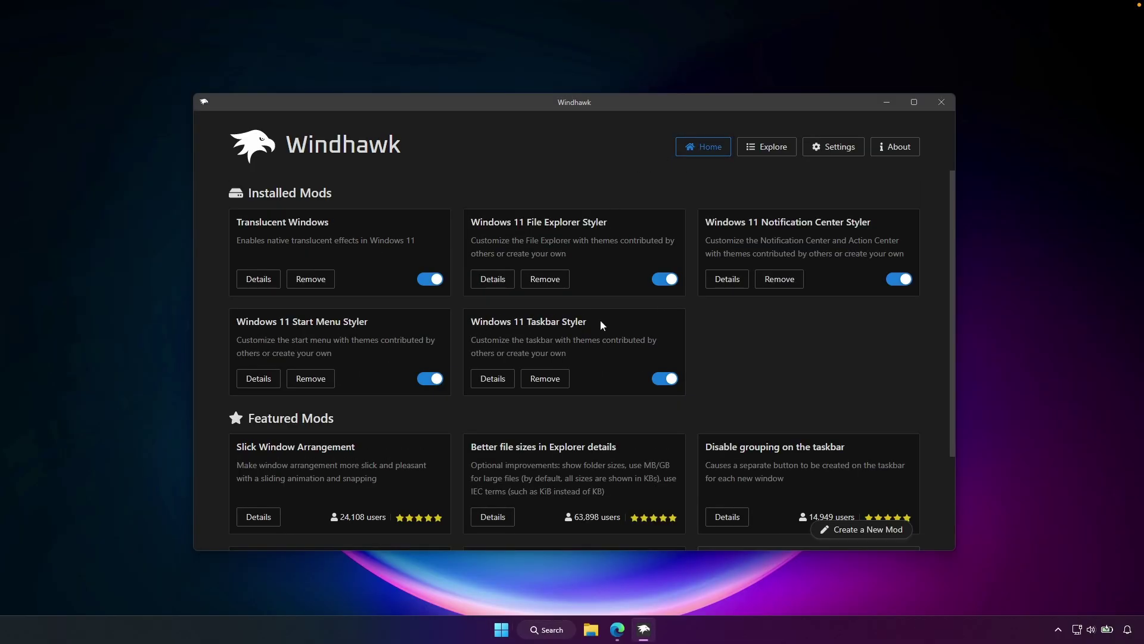
pyautogui.click(494, 381)
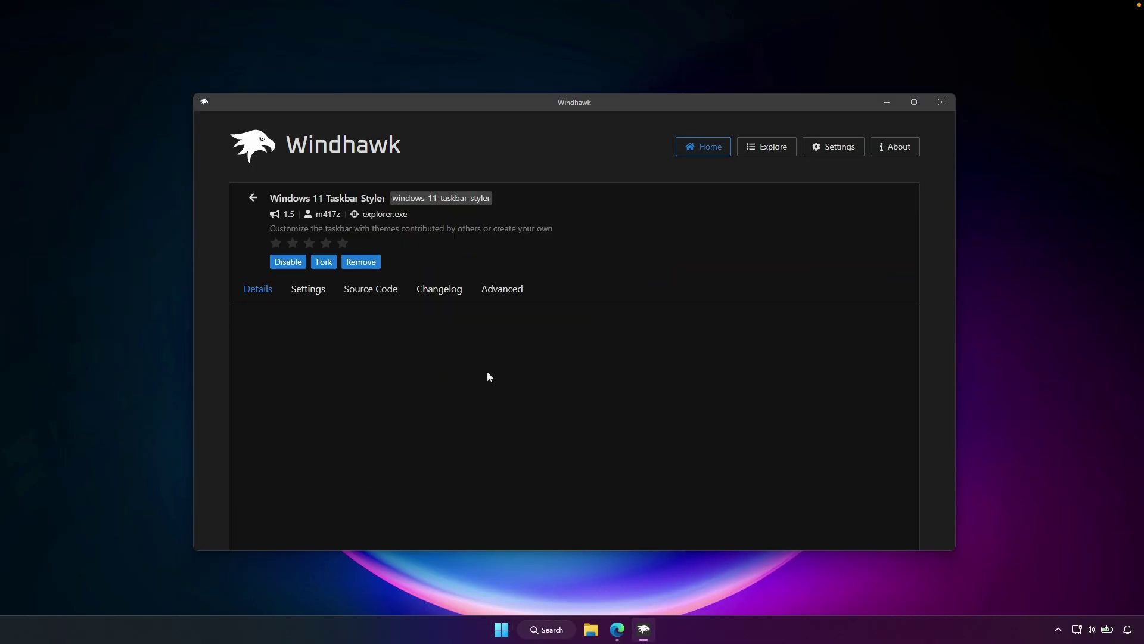
pyautogui.click(317, 298)
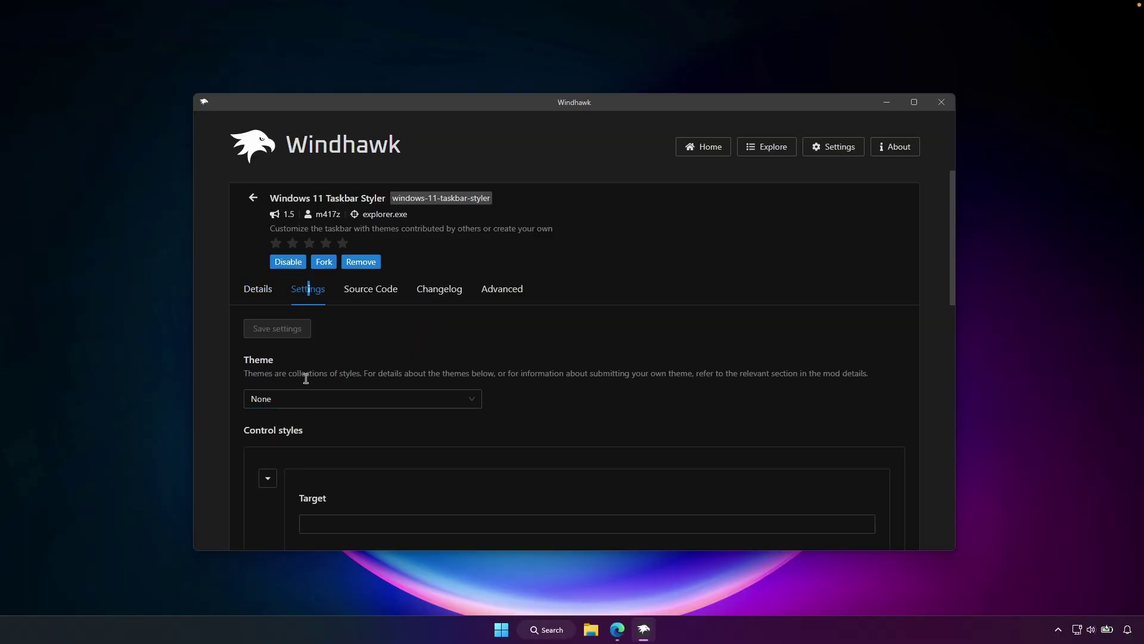
pyautogui.click(312, 400)
pyautogui.scroll(-5, 327, 290)
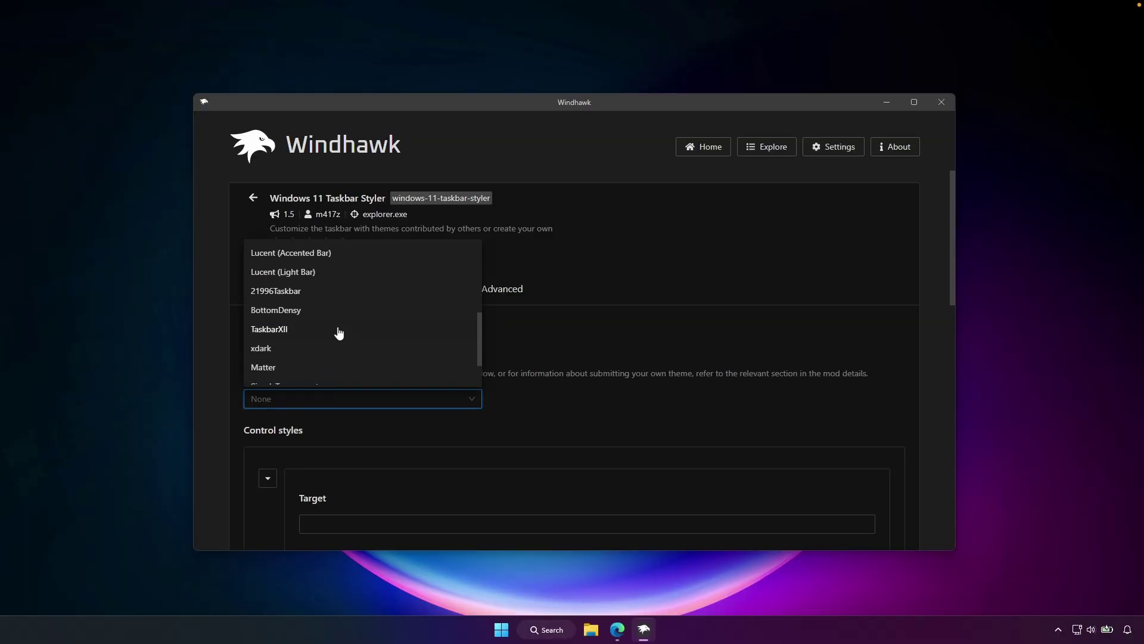
pyautogui.scroll(-2, 334, 343)
pyautogui.scroll(8, 342, 338)
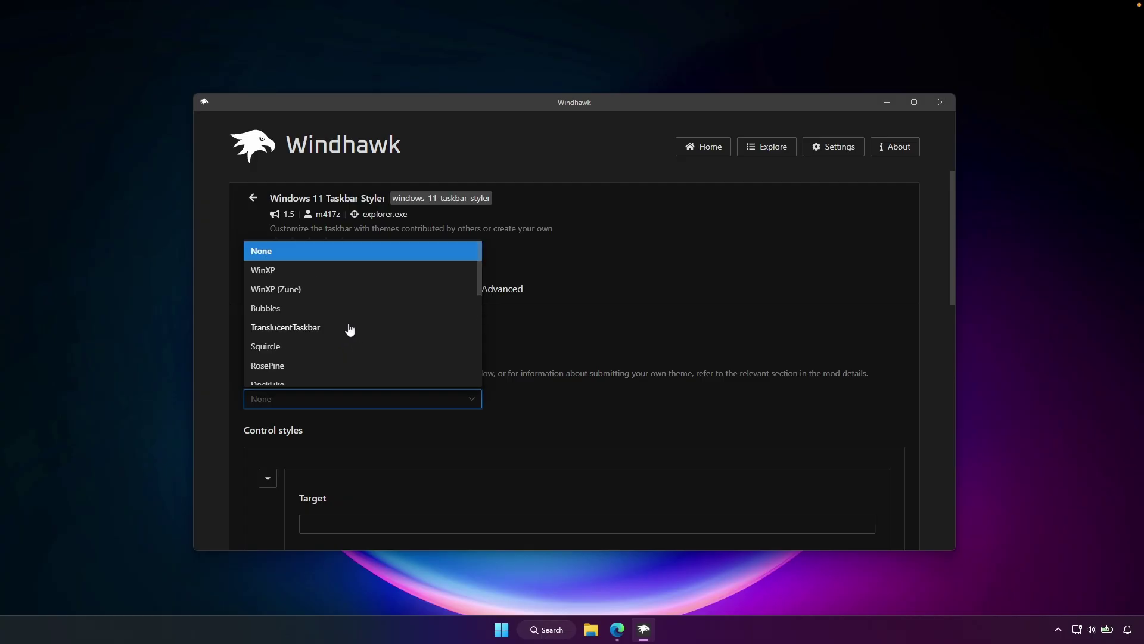
pyautogui.click(350, 330)
pyautogui.click(298, 329)
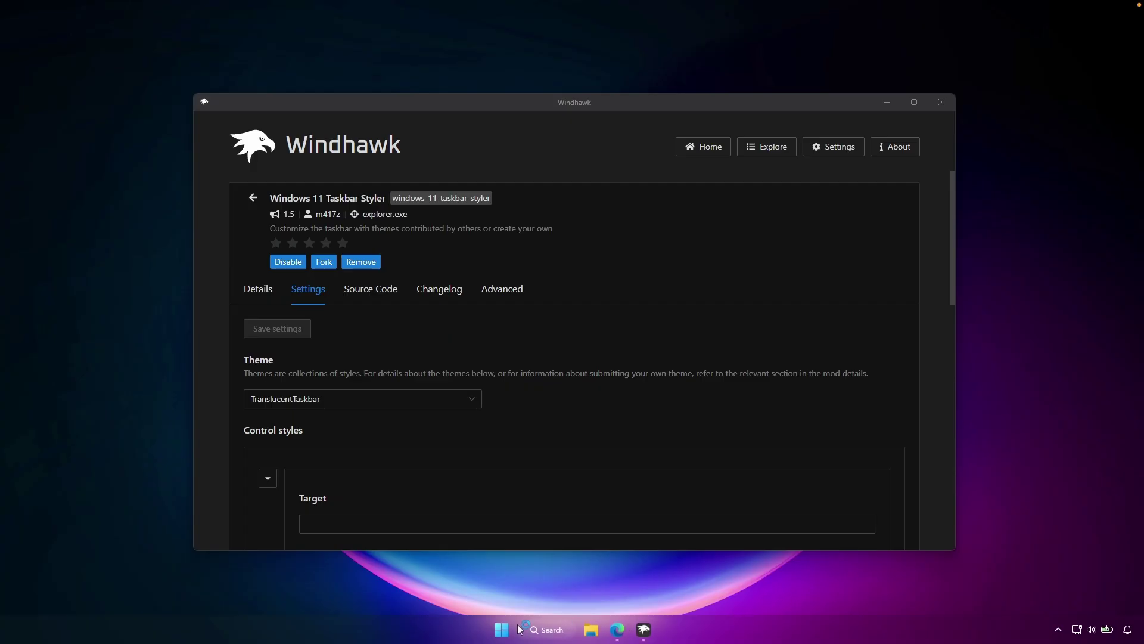
# Step: View the restyled taskbar with the Start menu open and with Windhawk minimized, and restore the Windhawk window
pyautogui.click(516, 629)
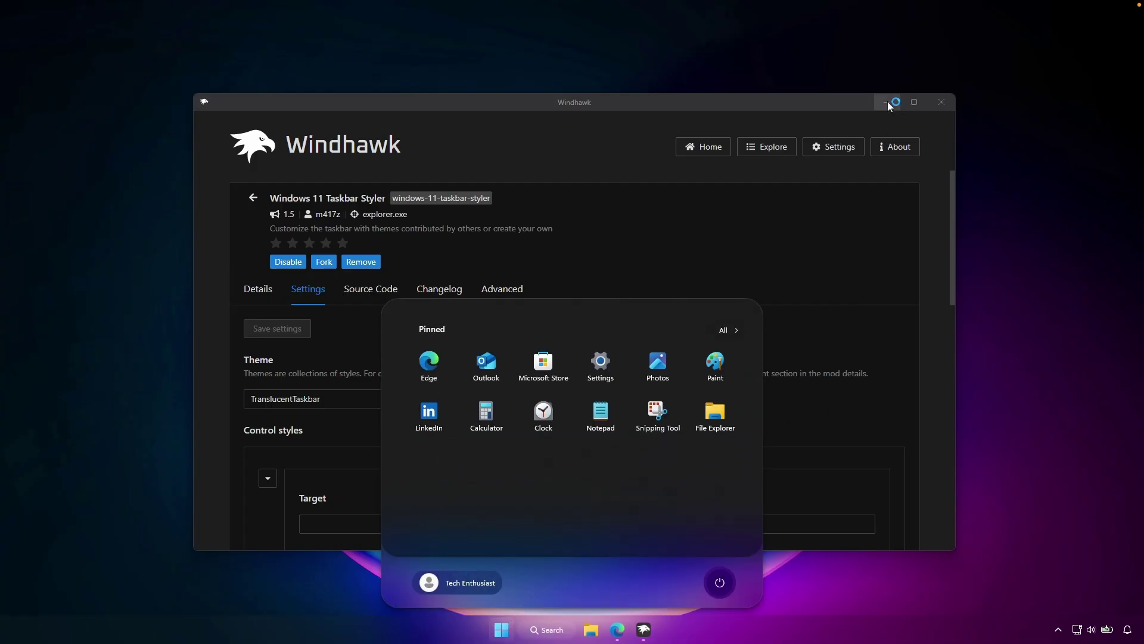
pyautogui.click(887, 103)
pyautogui.click(644, 629)
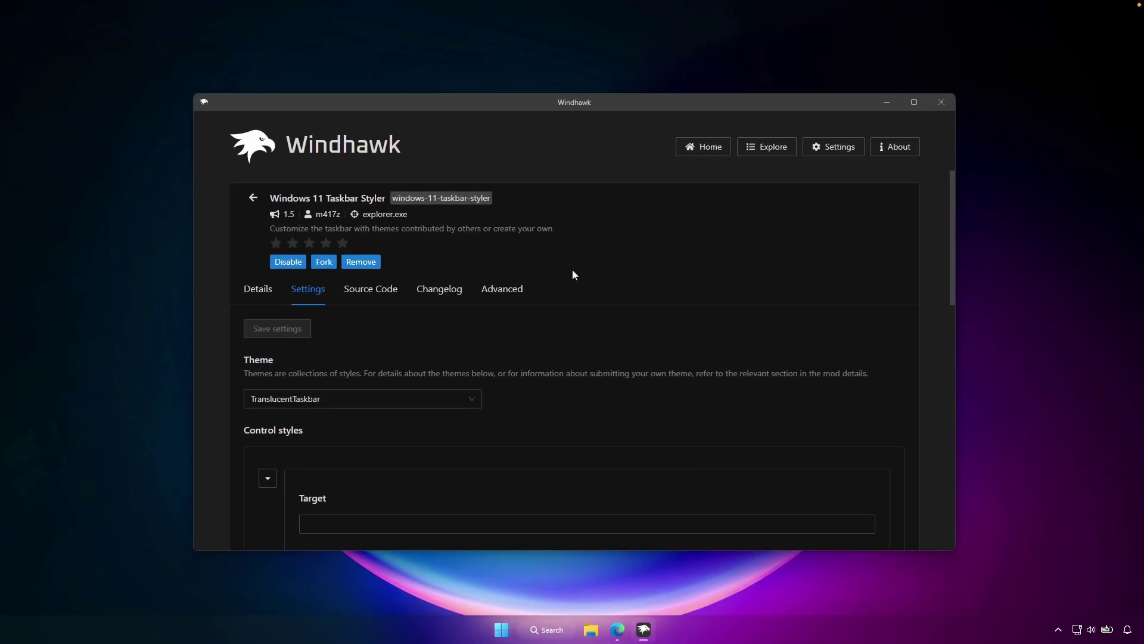
# Step: Set the Windows 11 Notification Center Styler theme to TranslucentShell, save the settings, and close Windhawk
pyautogui.click(254, 198)
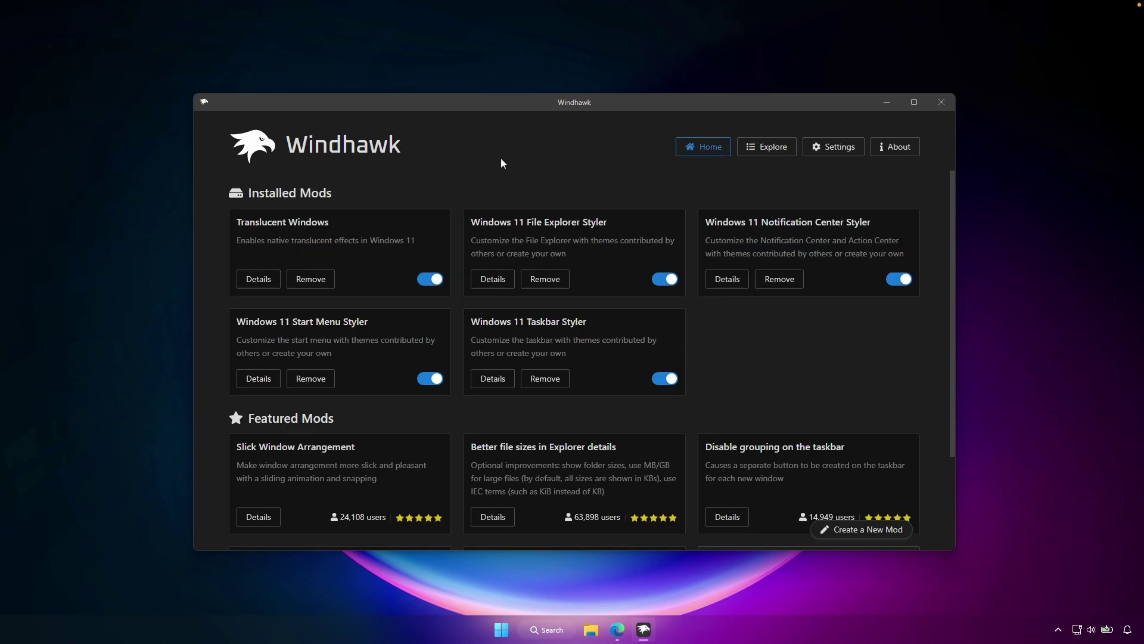
pyautogui.moveTo(706, 222); pyautogui.dragTo(874, 227)
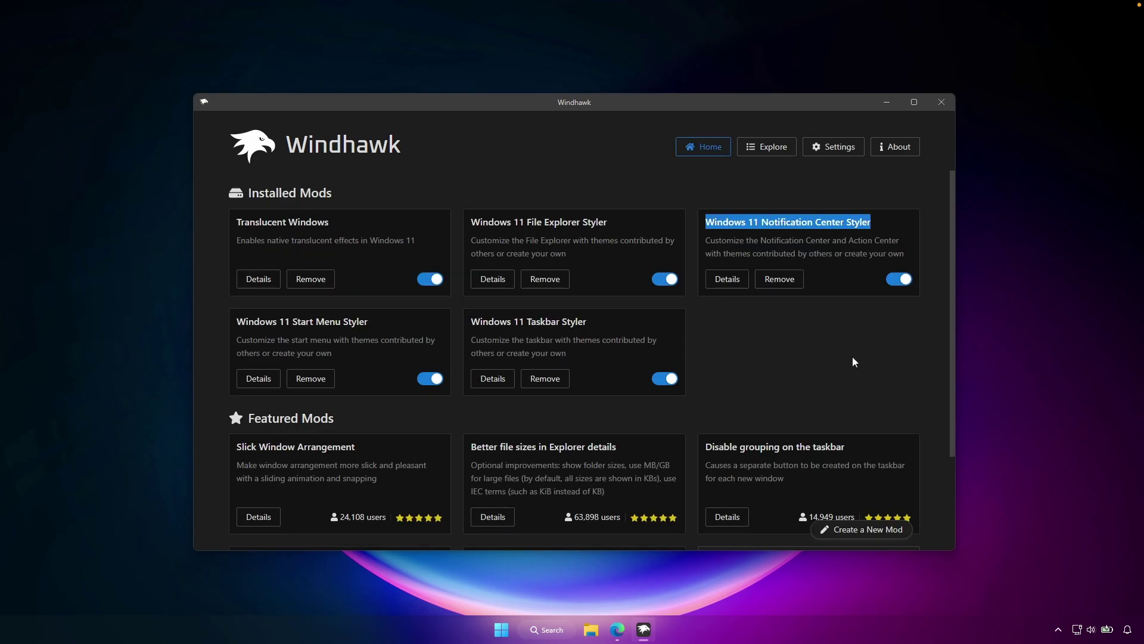
pyautogui.click(737, 279)
pyautogui.click(321, 293)
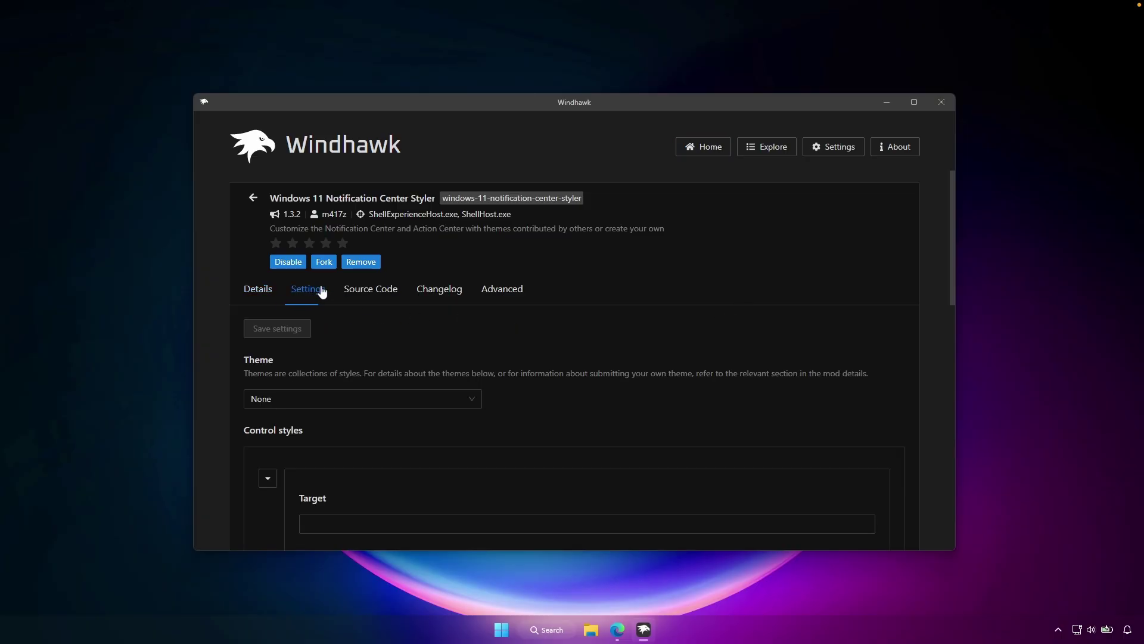
pyautogui.click(368, 395)
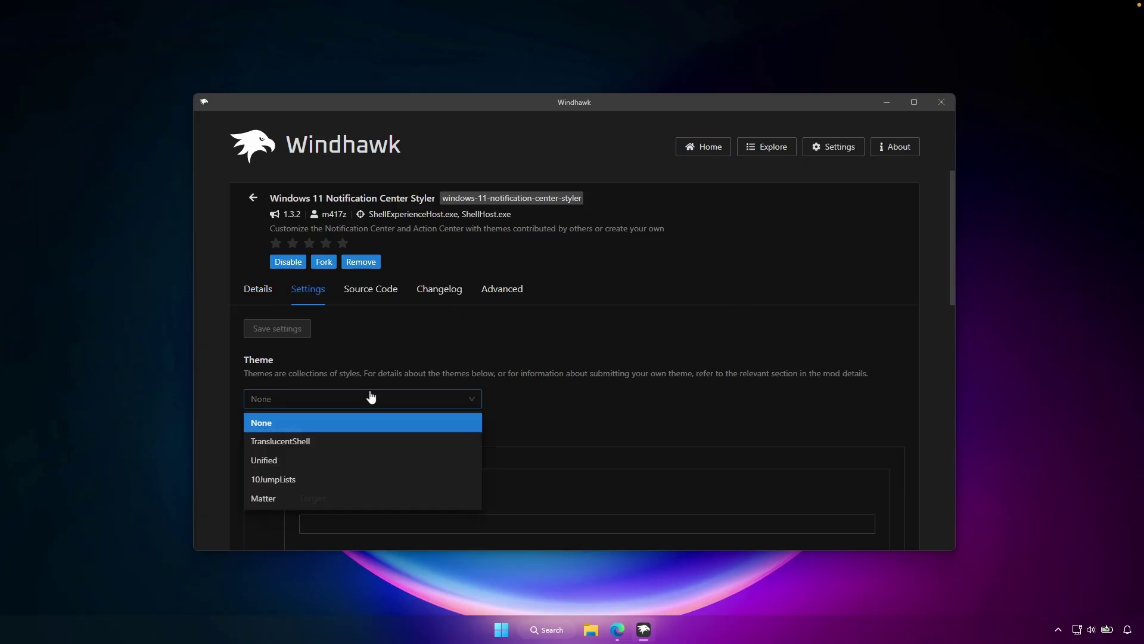
pyautogui.click(307, 443)
pyautogui.click(283, 330)
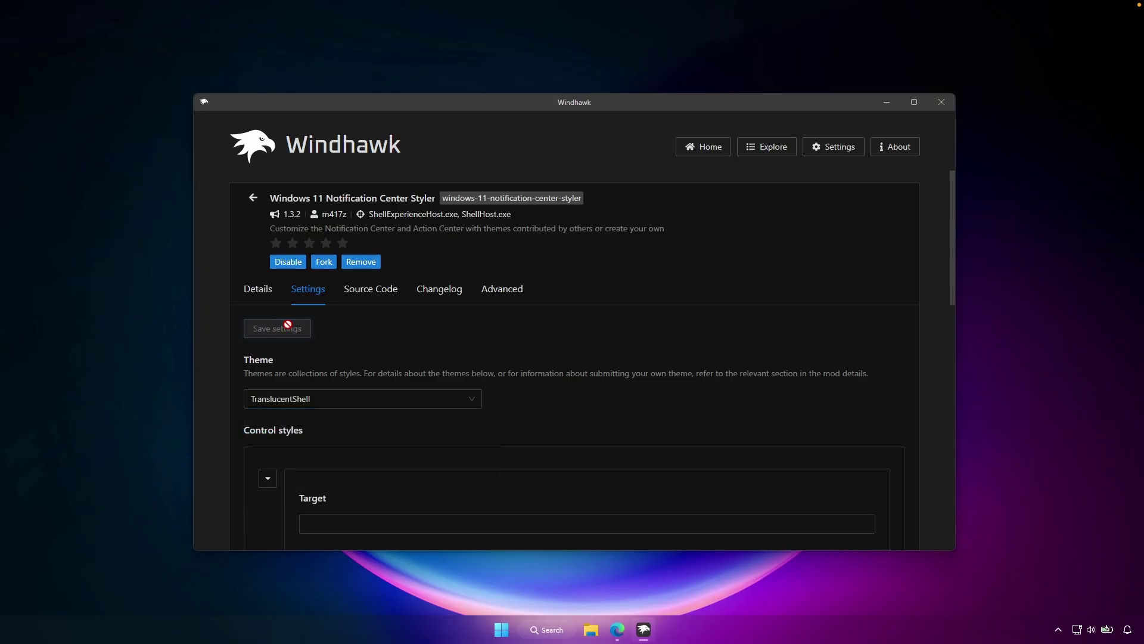
pyautogui.click(941, 101)
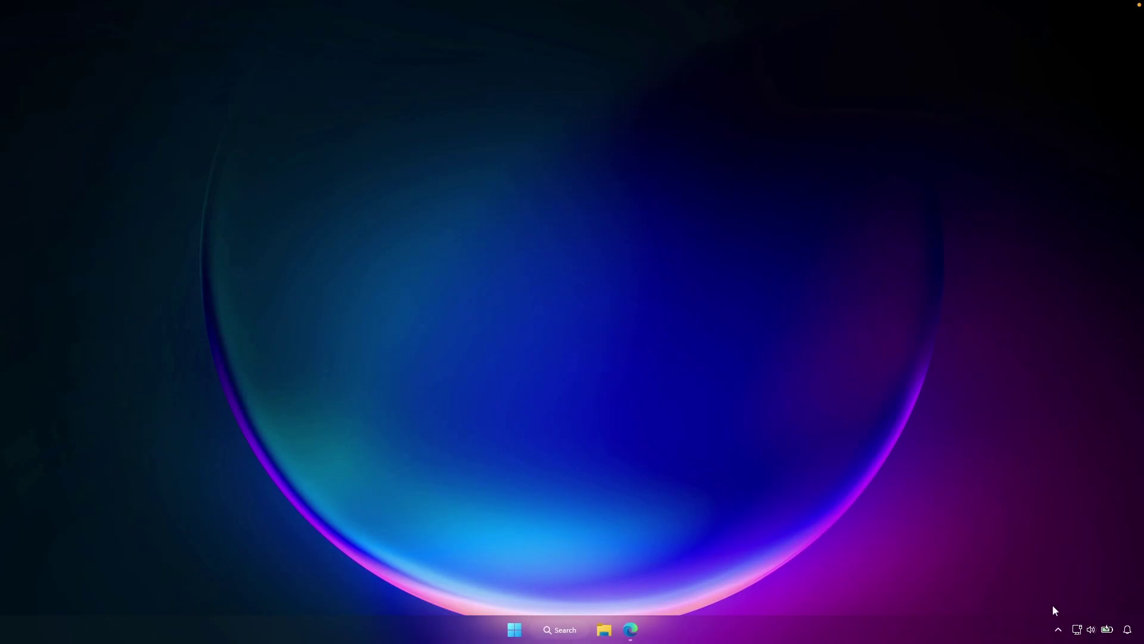
# Step: Open the Notification Center and expand its calendar to examine the translucent style, and dismiss it
pyautogui.click(1127, 630)
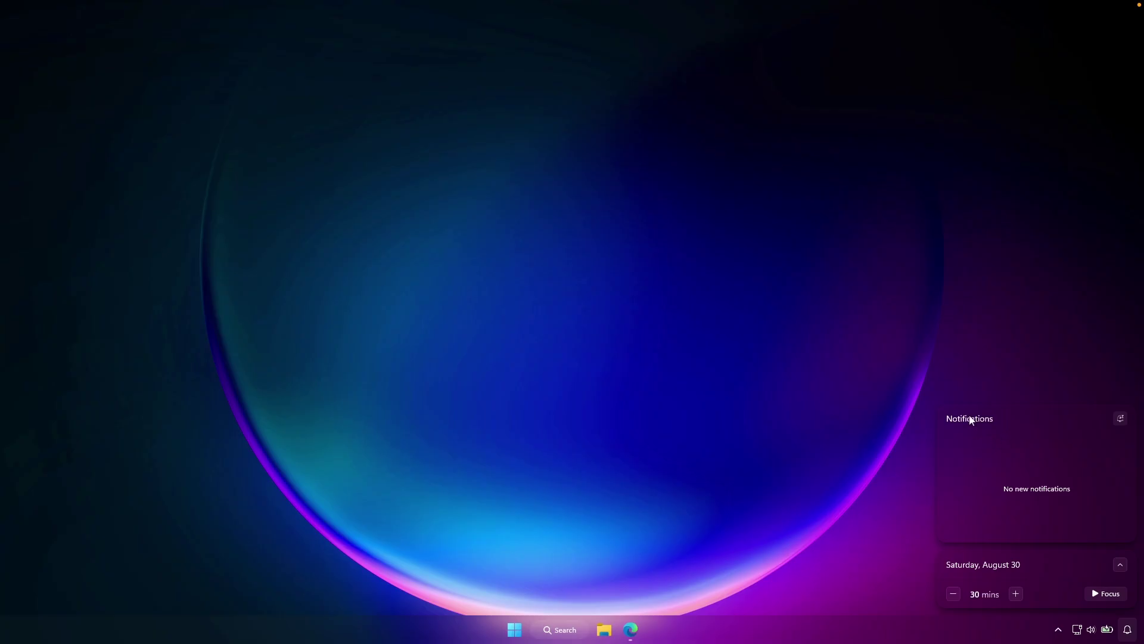
pyautogui.click(1120, 565)
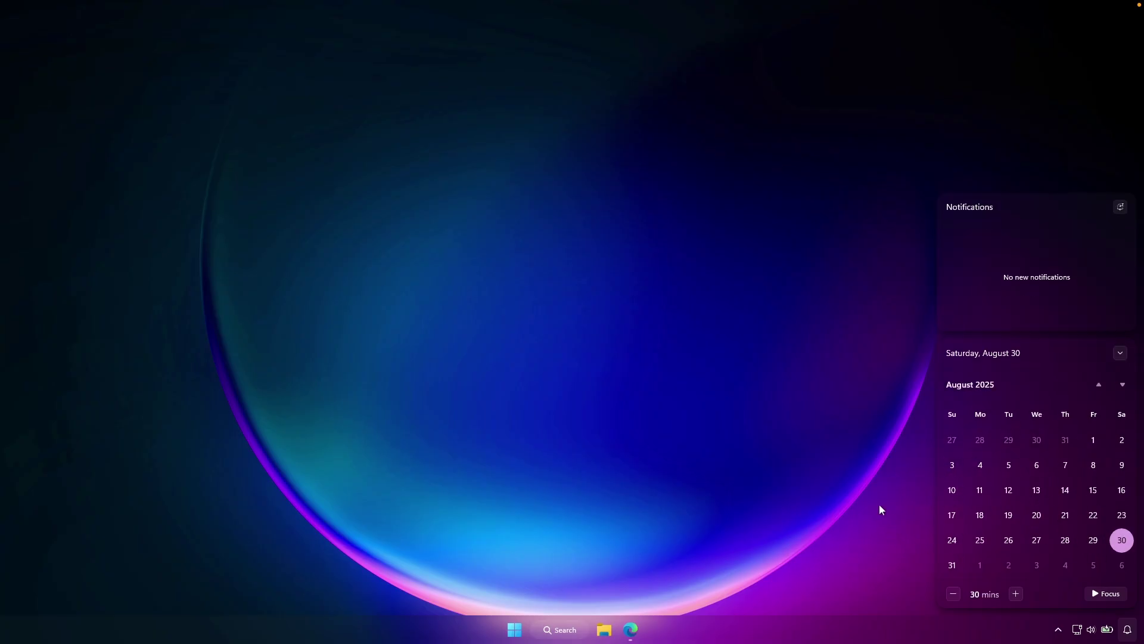
pyautogui.click(802, 423)
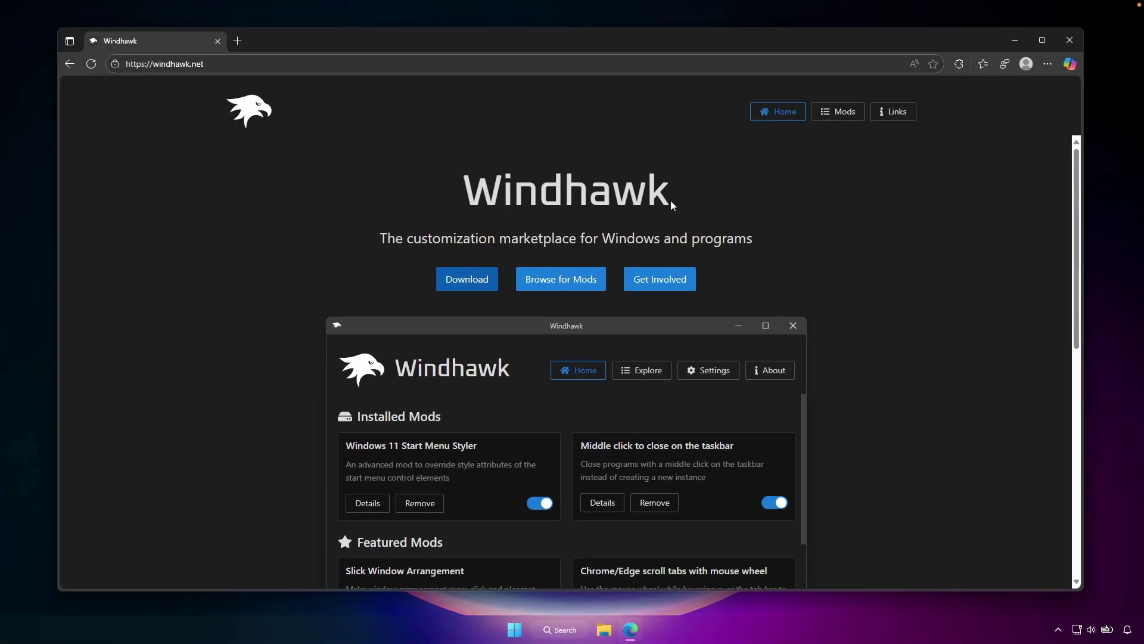
# Step: Download the Moonlight Window wallpaper in original 5120x2880 resolution from 4K Wallpapers and set it as the desktop background
pyautogui.click(1048, 64)
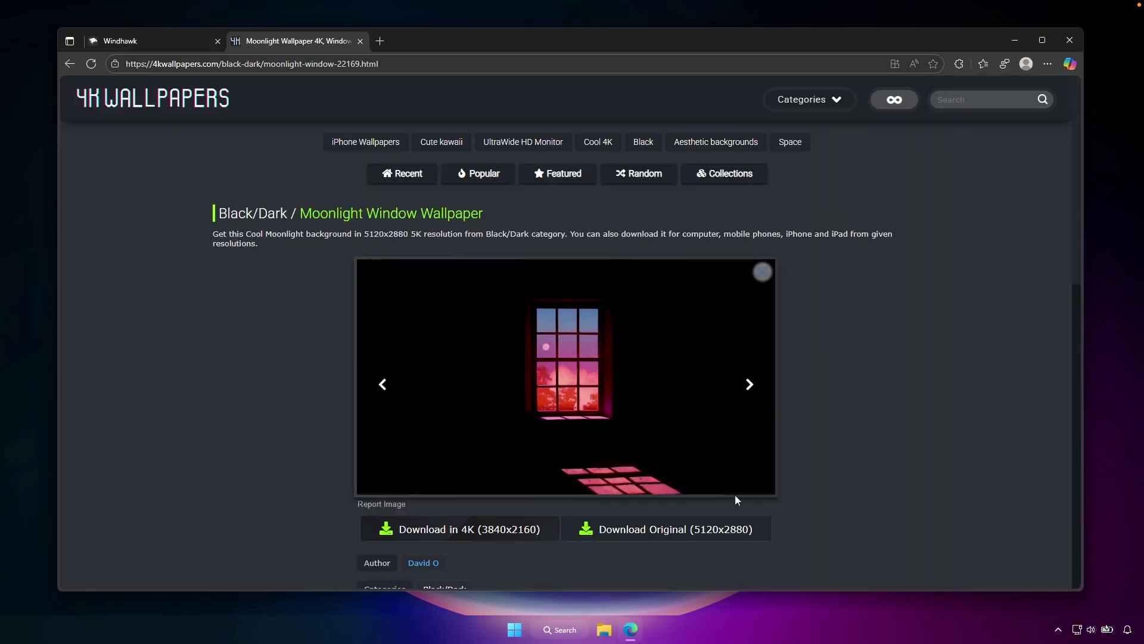
pyautogui.click(661, 531)
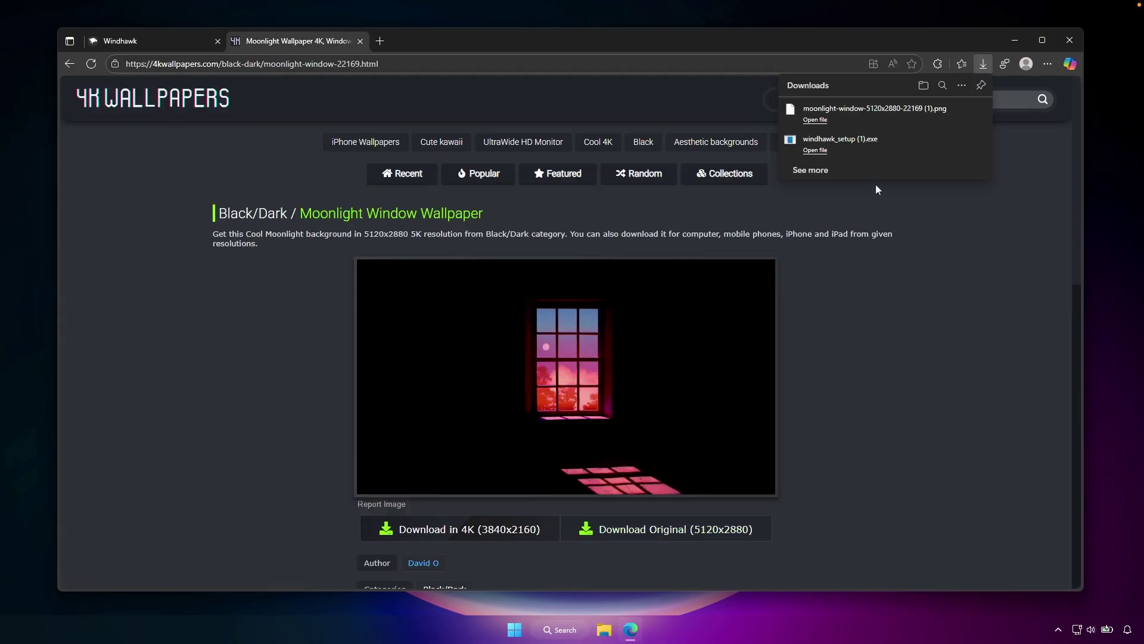
pyautogui.click(964, 114)
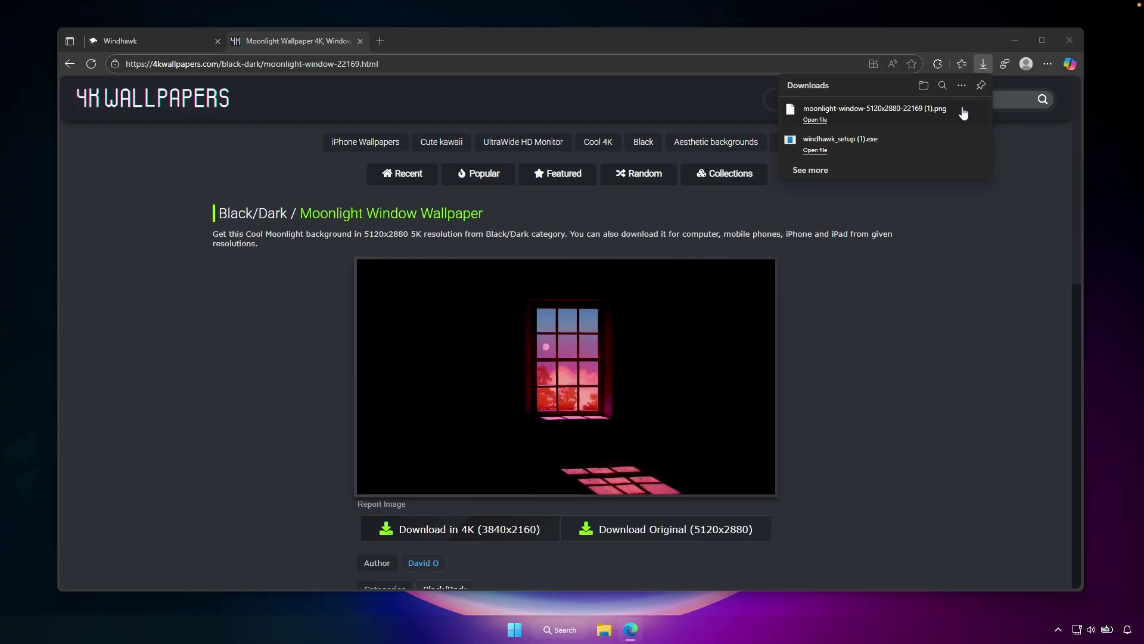
pyautogui.click(555, 345)
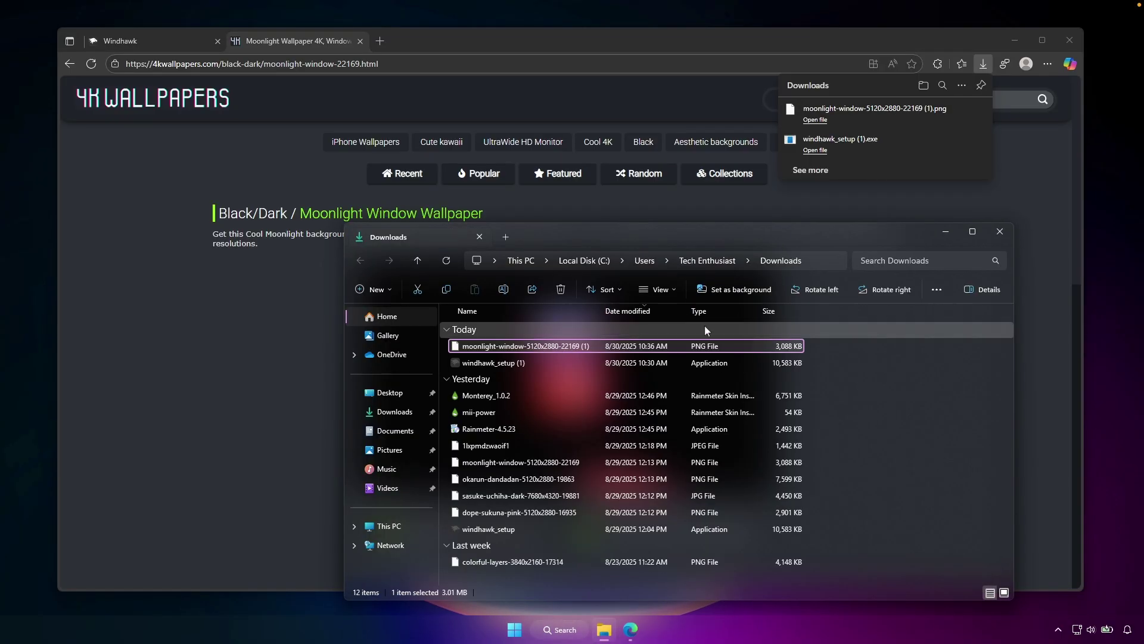
pyautogui.click(749, 291)
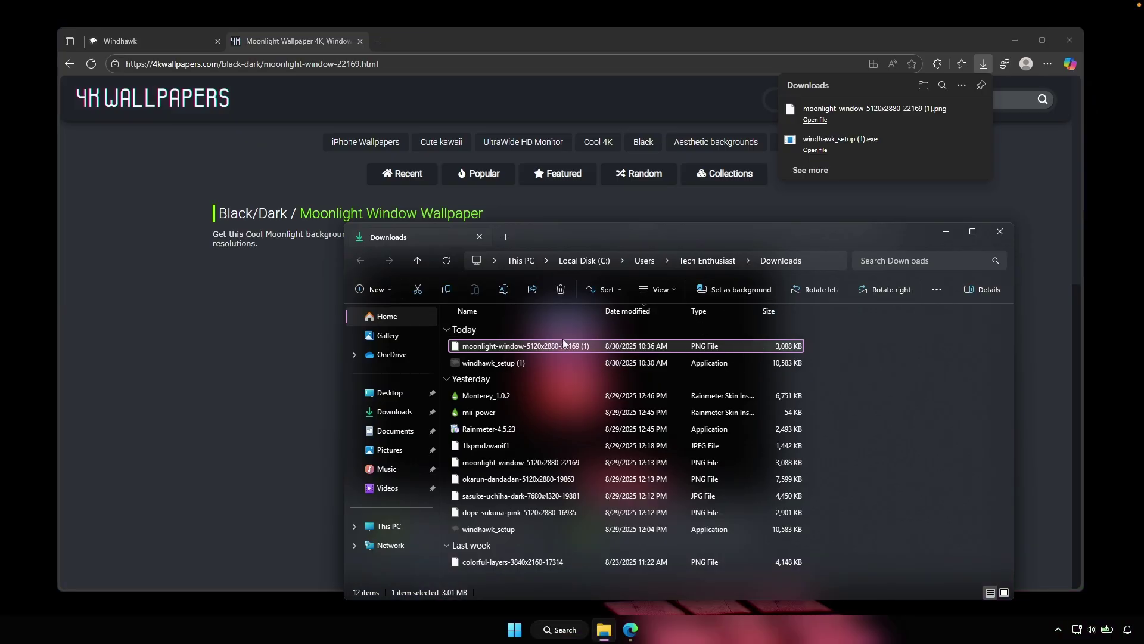
# Step: Open the downloaded moonlight-window image in Photos, set it as the lock screen picture, and close Photos
pyautogui.doubleClick(609, 349)
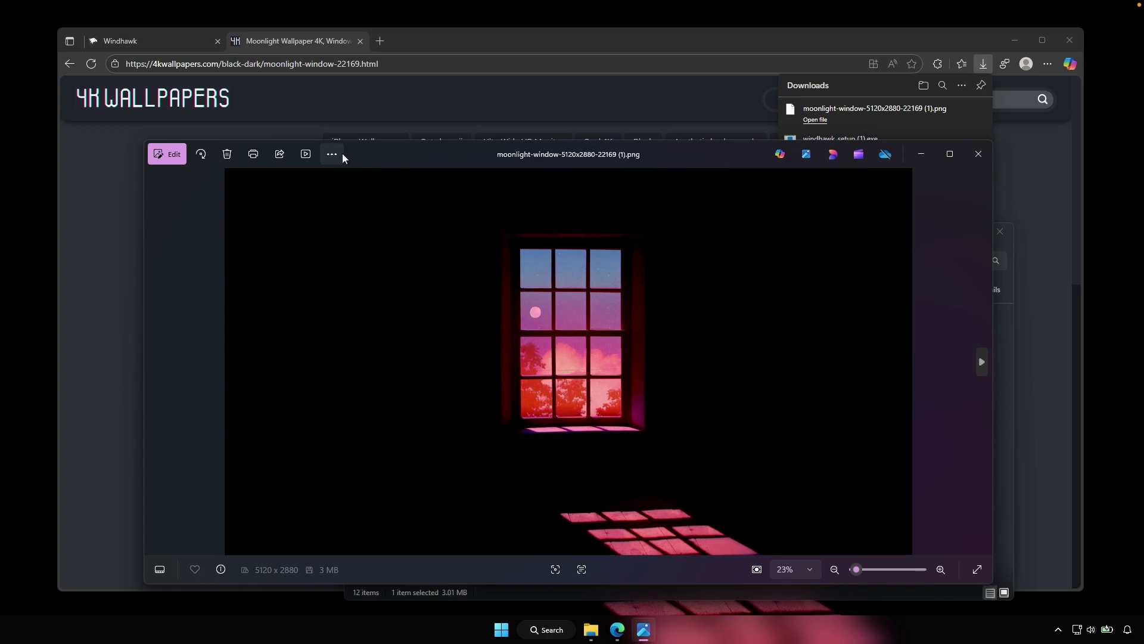
pyautogui.click(342, 154)
pyautogui.moveTo(261, 219)
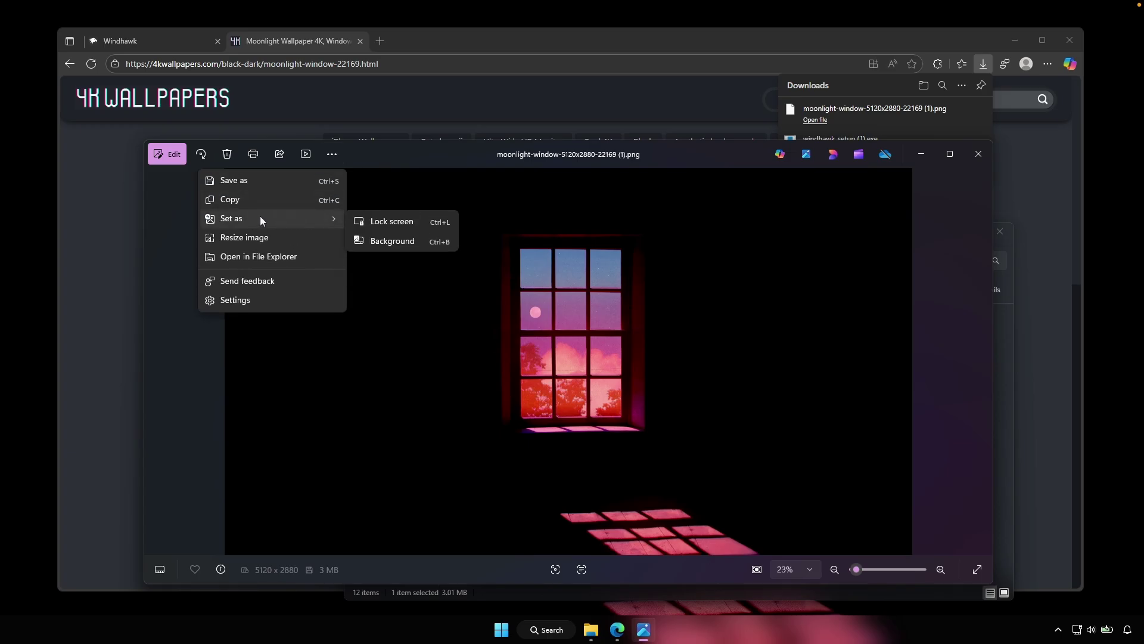
pyautogui.click(400, 222)
pyautogui.click(978, 153)
# Step: Lock the PC to view the lock screen's wallpaper, and return to the desktop session
pyautogui.press('super')
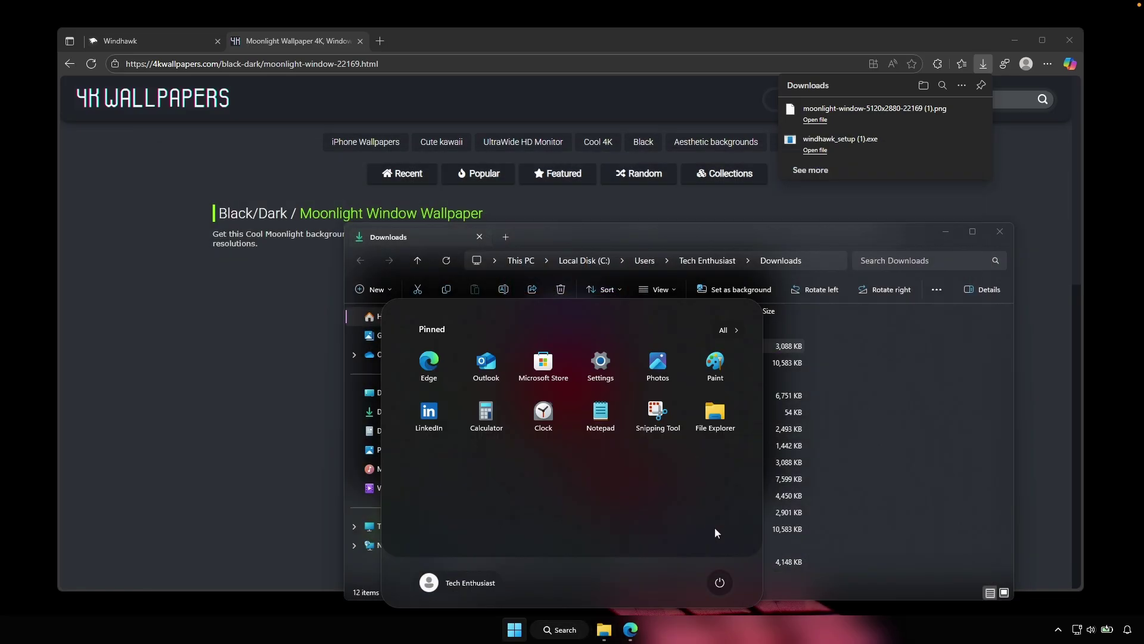
pyautogui.click(720, 583)
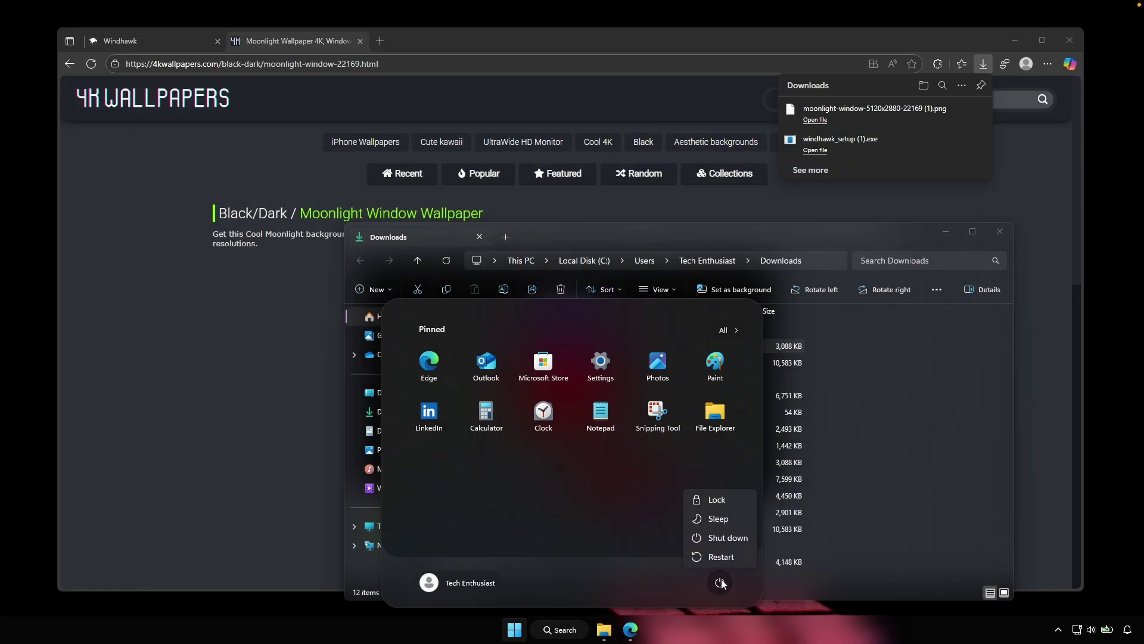
pyautogui.click(723, 496)
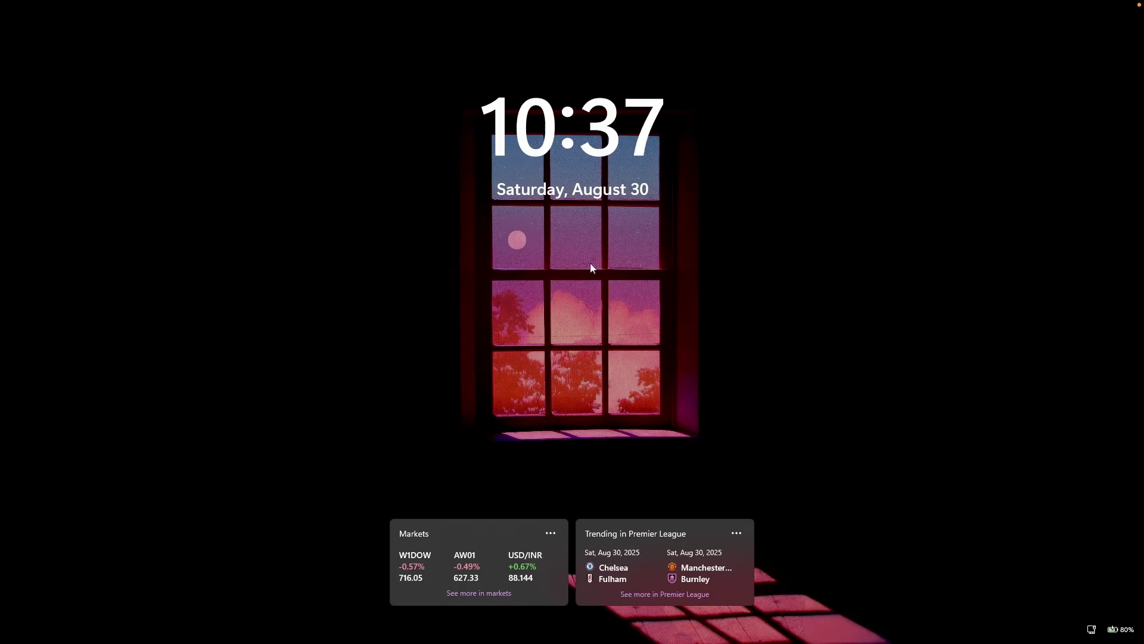
pyautogui.click(620, 284)
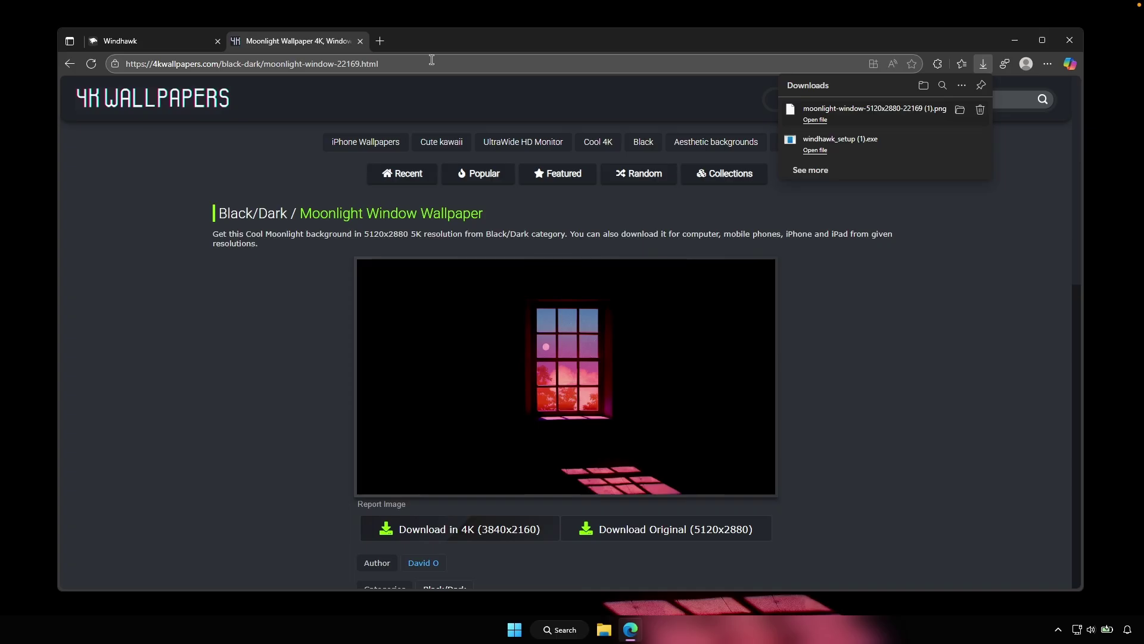
# Step: Search the web for rainmeter, open the official Rainmeter website, and close the search results tab
pyautogui.click(431, 60)
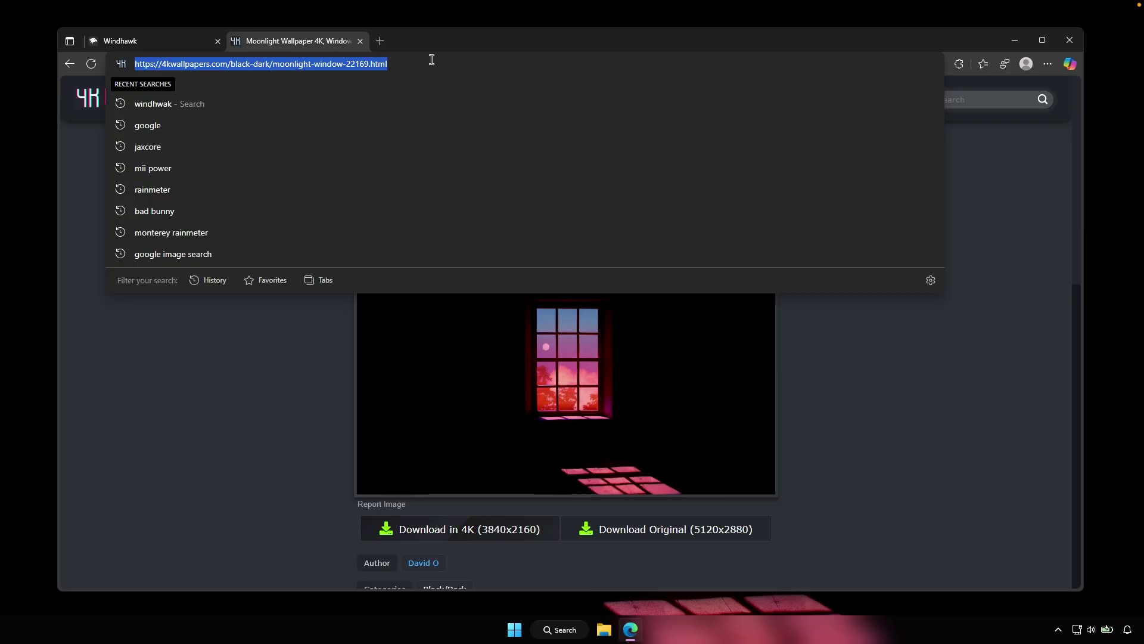
pyautogui.write('rainmeter')
pyautogui.press('Return')
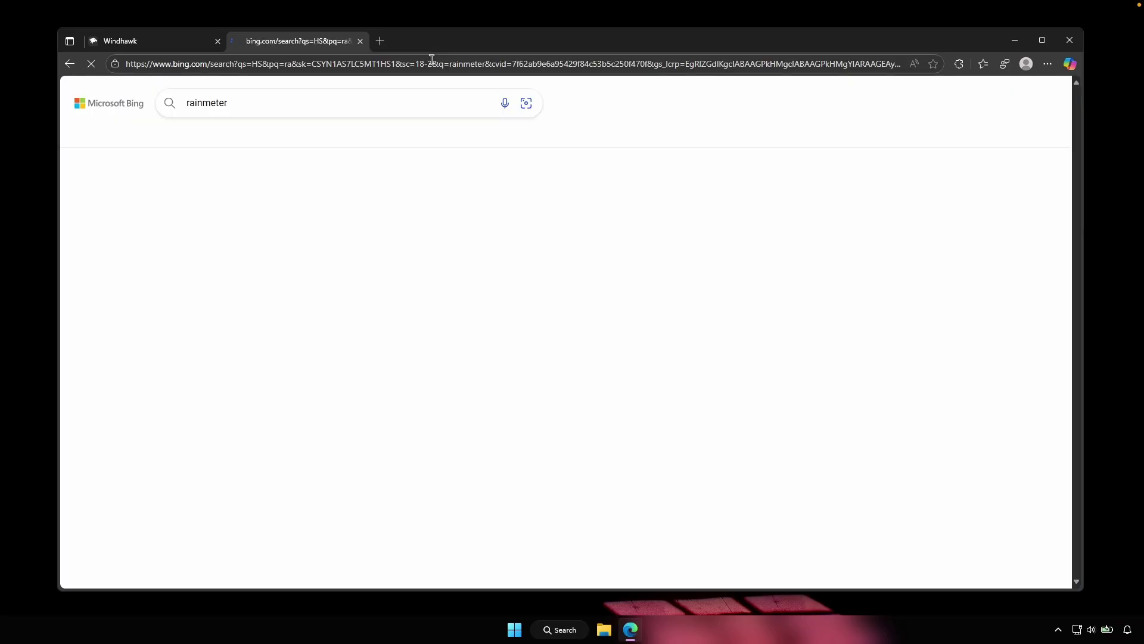
pyautogui.click(343, 347)
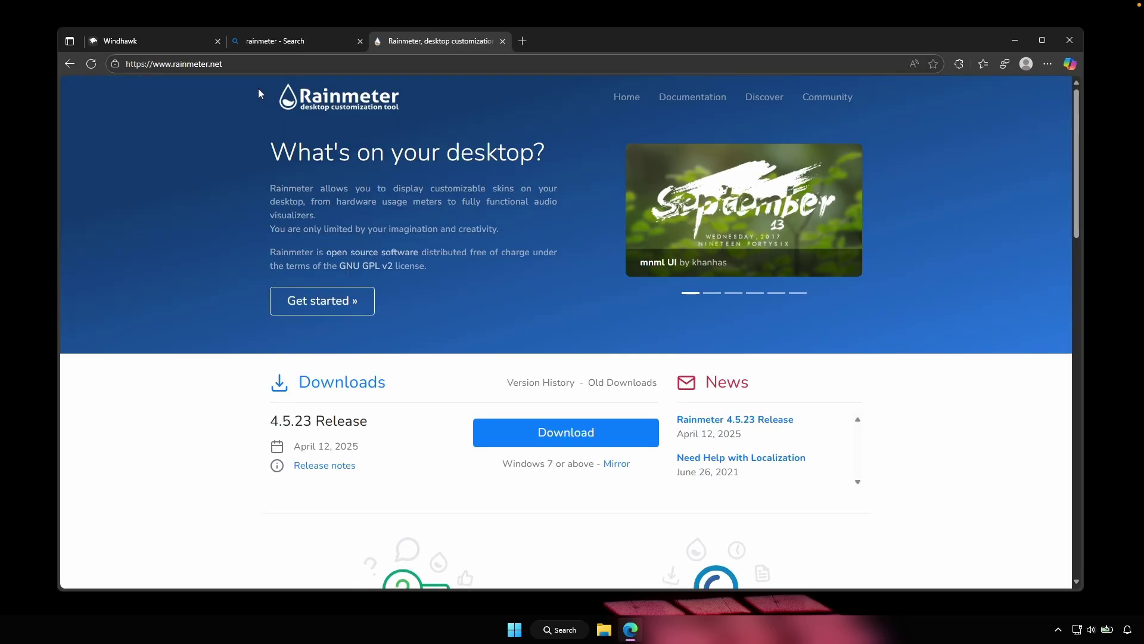
pyautogui.click(360, 41)
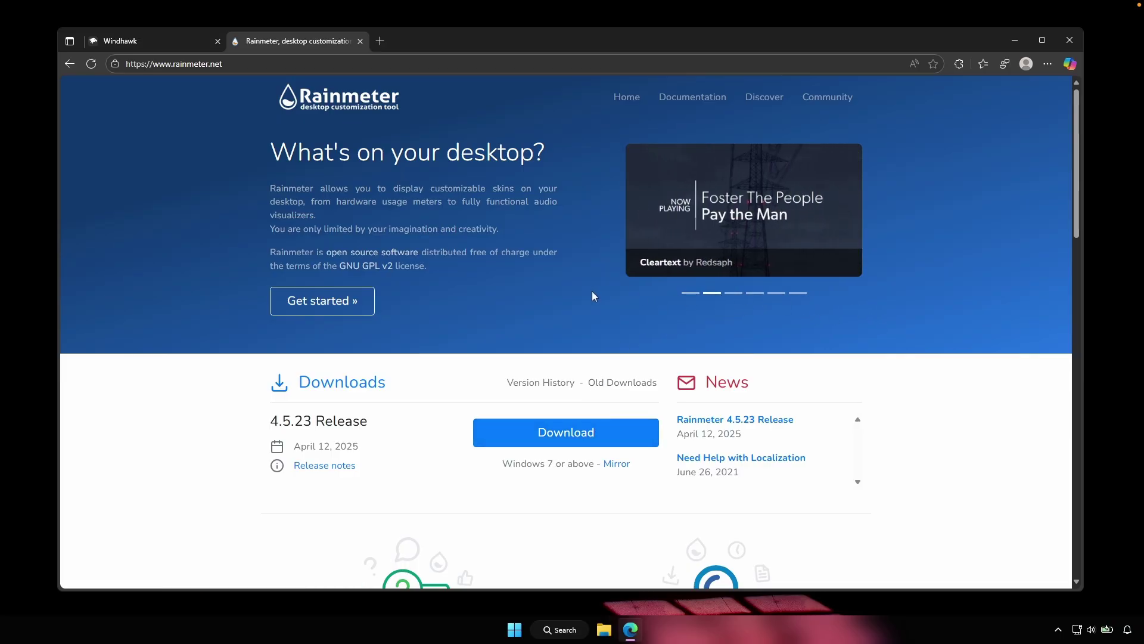
# Step: Minimize the browser and open the Start menu's full app list to examine it against the wallpaper
pyautogui.click(1015, 40)
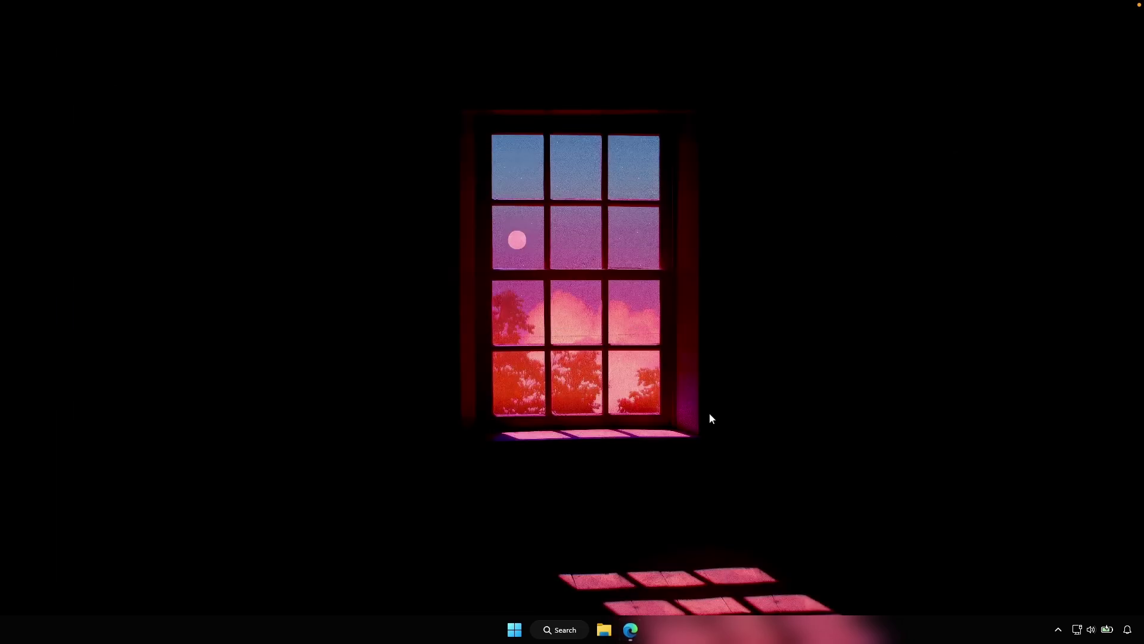
pyautogui.click(514, 630)
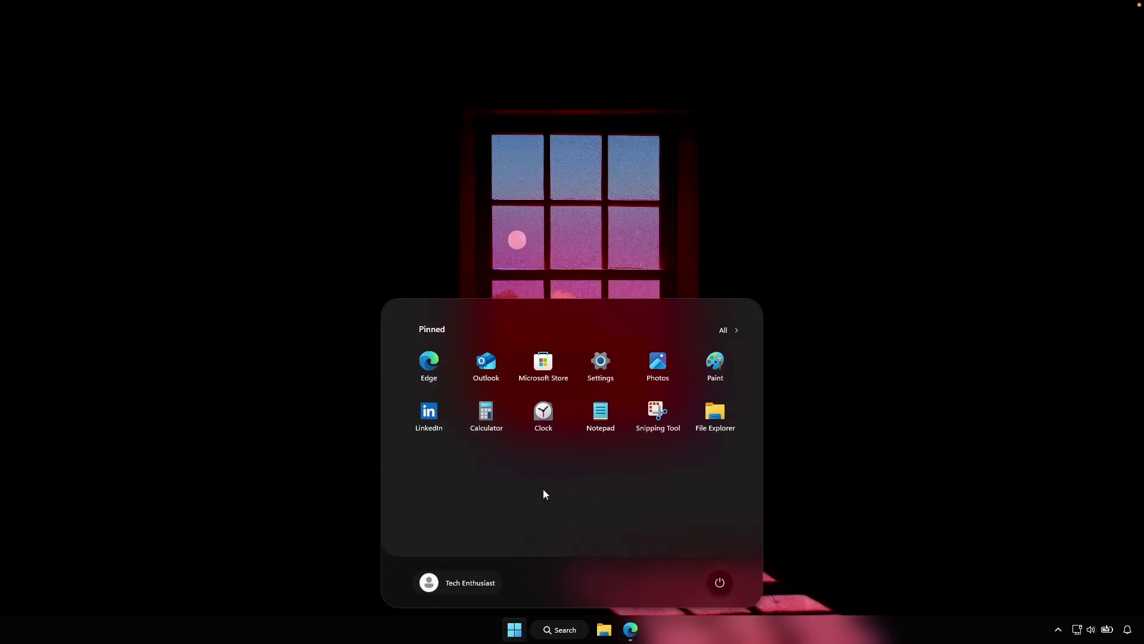
pyautogui.click(727, 330)
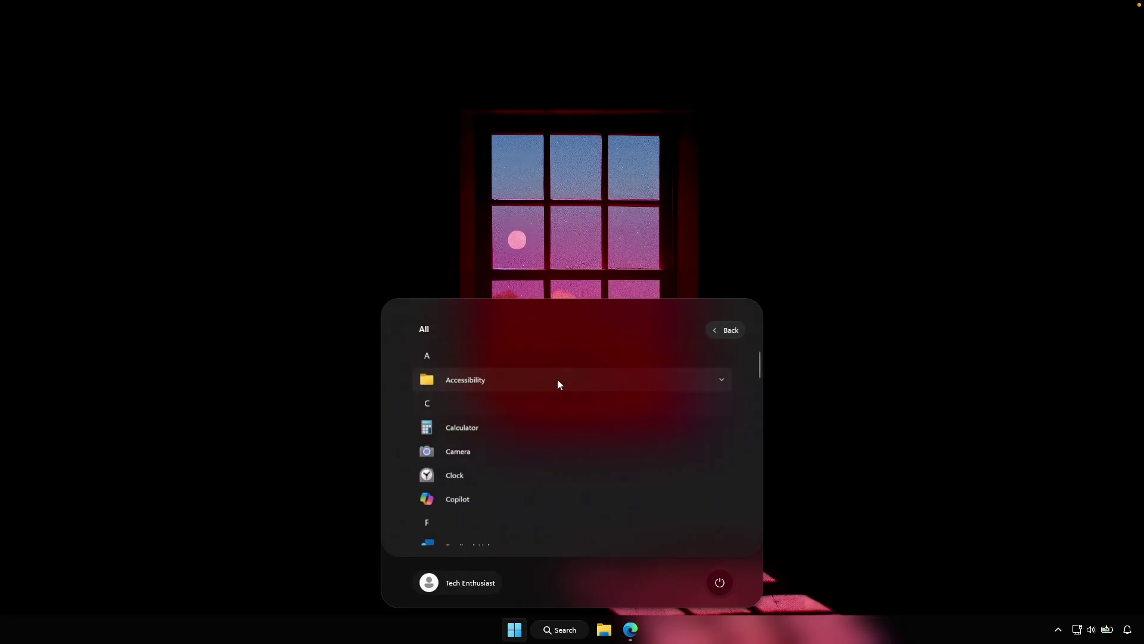
# Step: Browse through the apps in the Start menu's full list and close the menu
pyautogui.scroll(-5, 559, 384)
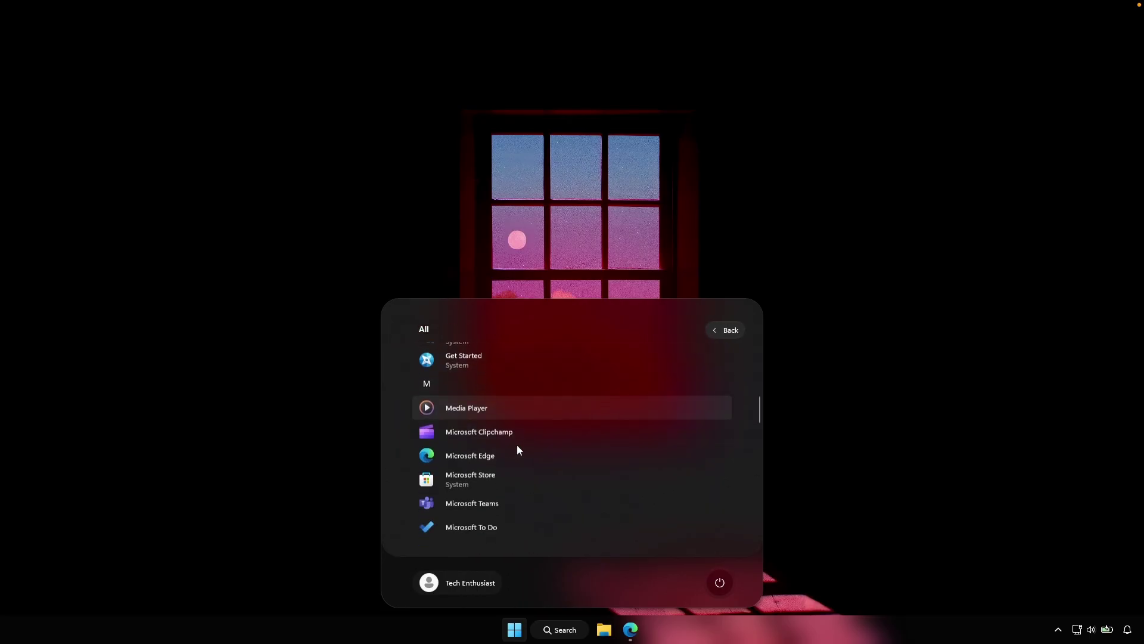
pyautogui.scroll(-10, 516, 445)
pyautogui.press('Escape')
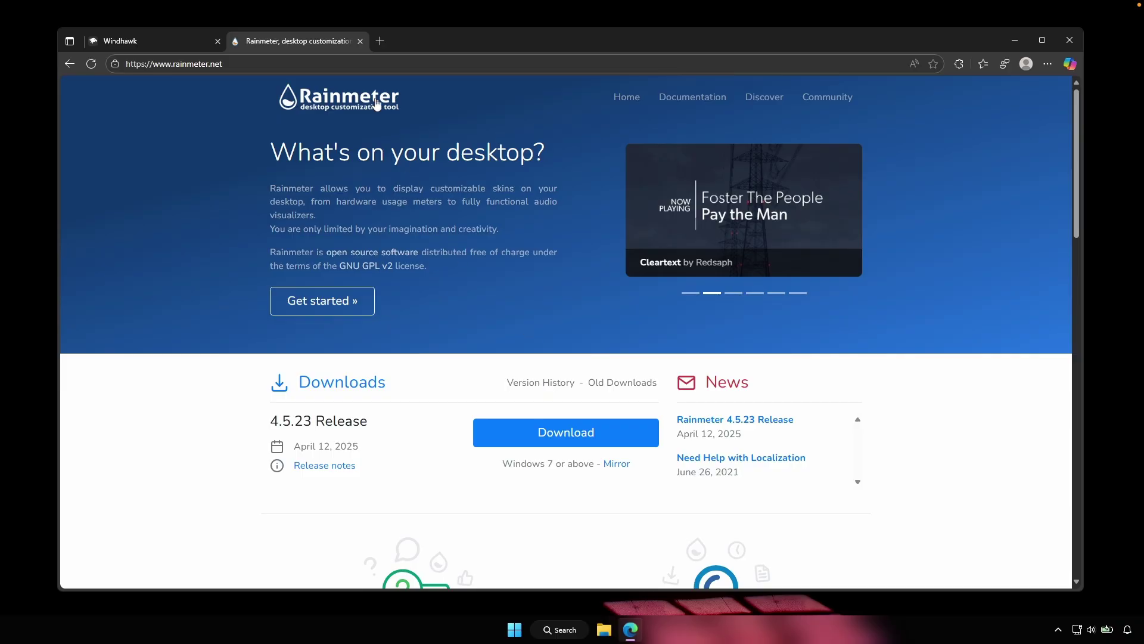
# Step: Search the web for mii power in a new tab and open the VisualSkins page of the Mii Power Rainmeter skin
pyautogui.click(380, 41)
pyautogui.click(415, 63)
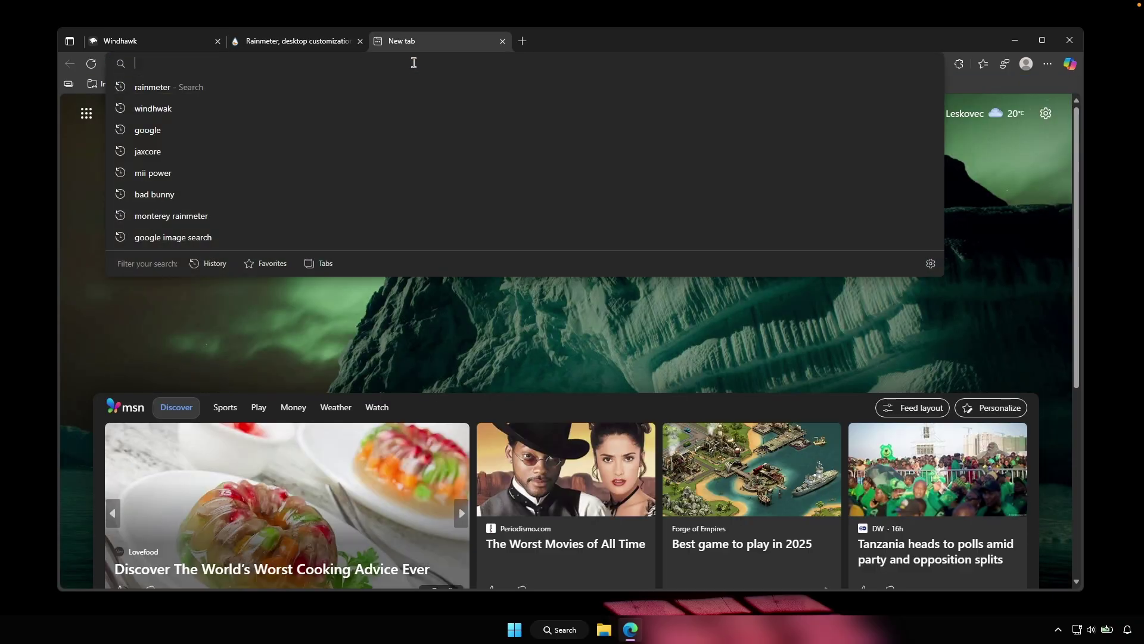
pyautogui.write('mii power')
pyautogui.press('Return')
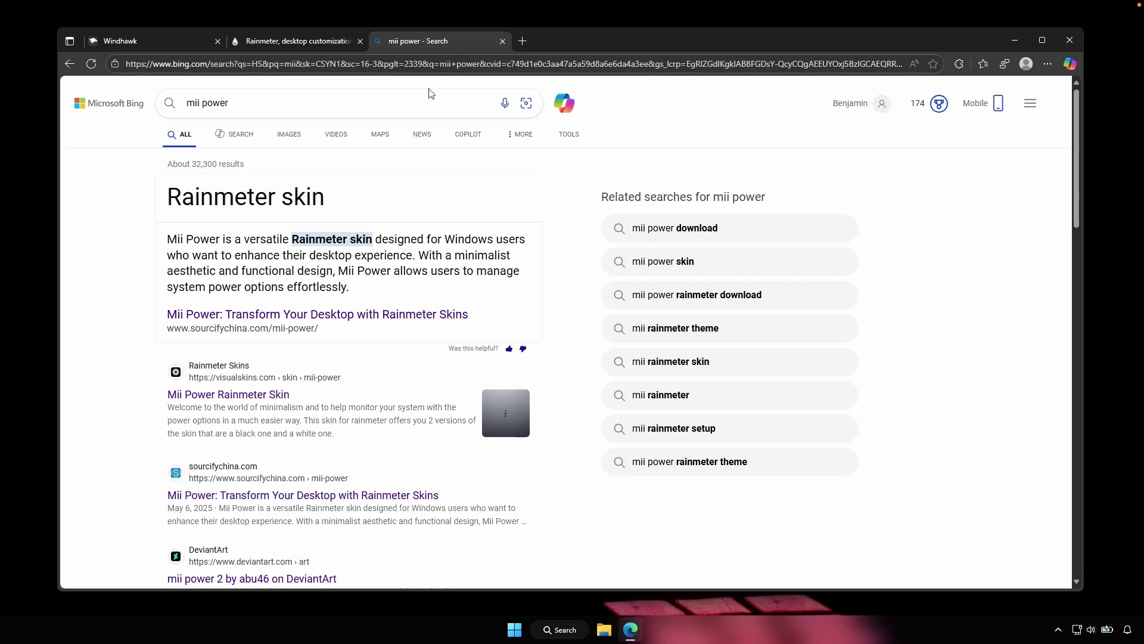
pyautogui.click(250, 405)
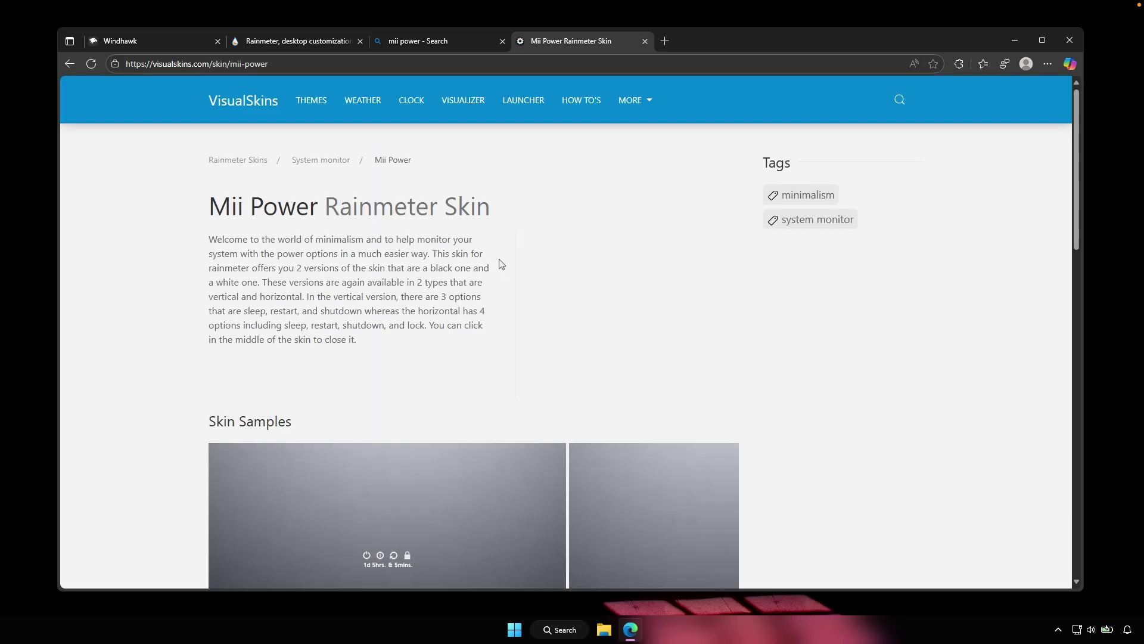
# Step: Examine the Mii Power skin's samples and its download section on the page
pyautogui.scroll(-3, 483, 298)
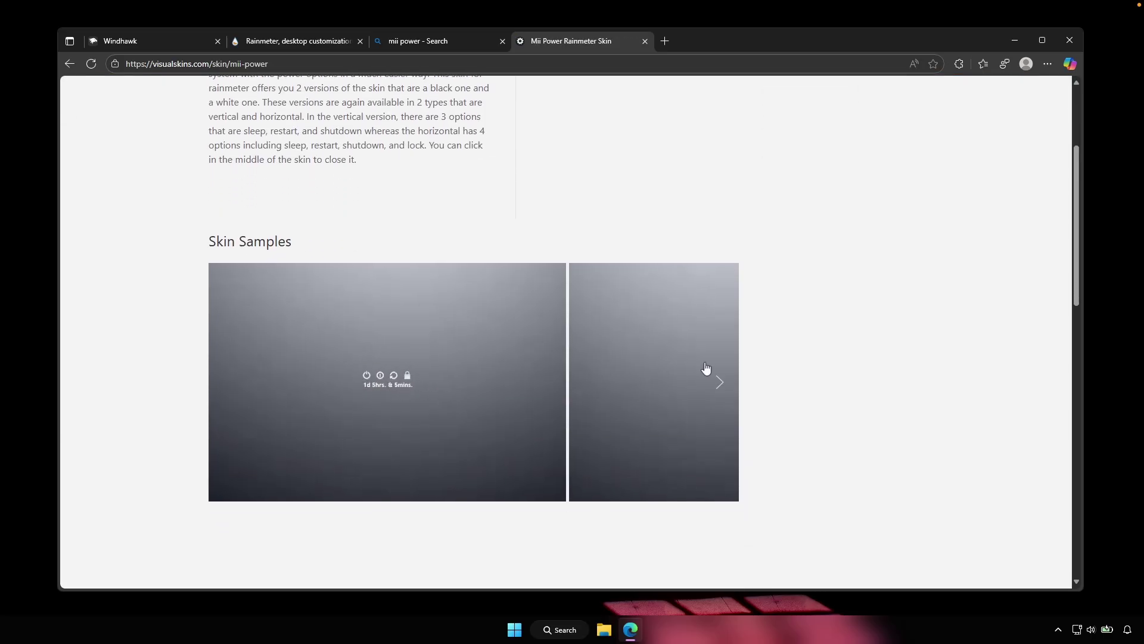
pyautogui.click(719, 382)
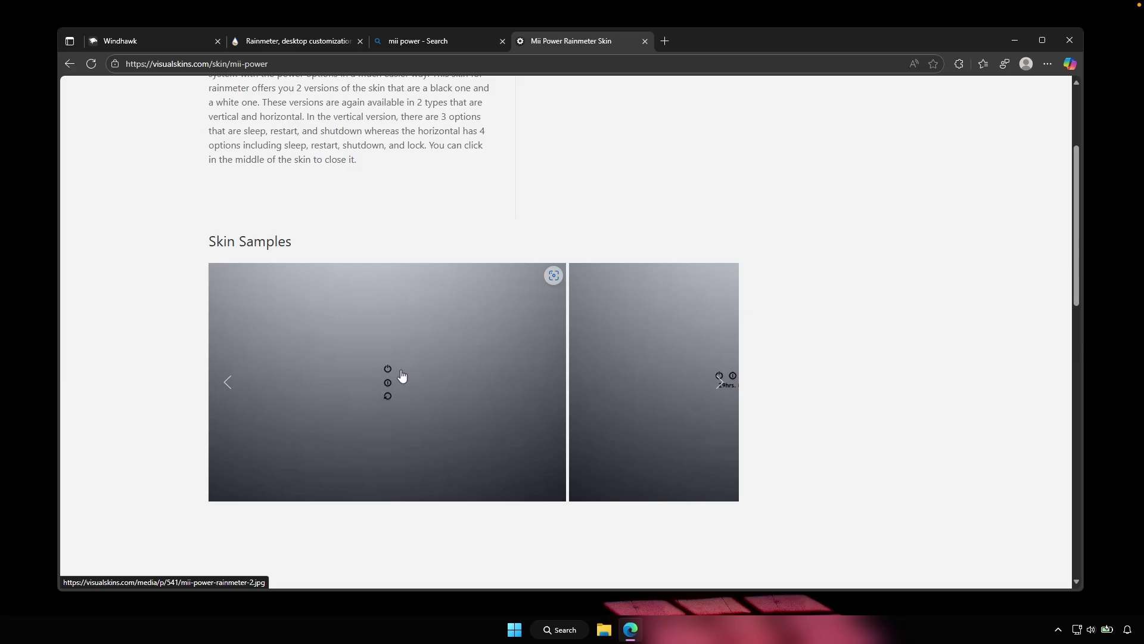
pyautogui.scroll(-6, 409, 363)
pyautogui.scroll(-2, 382, 330)
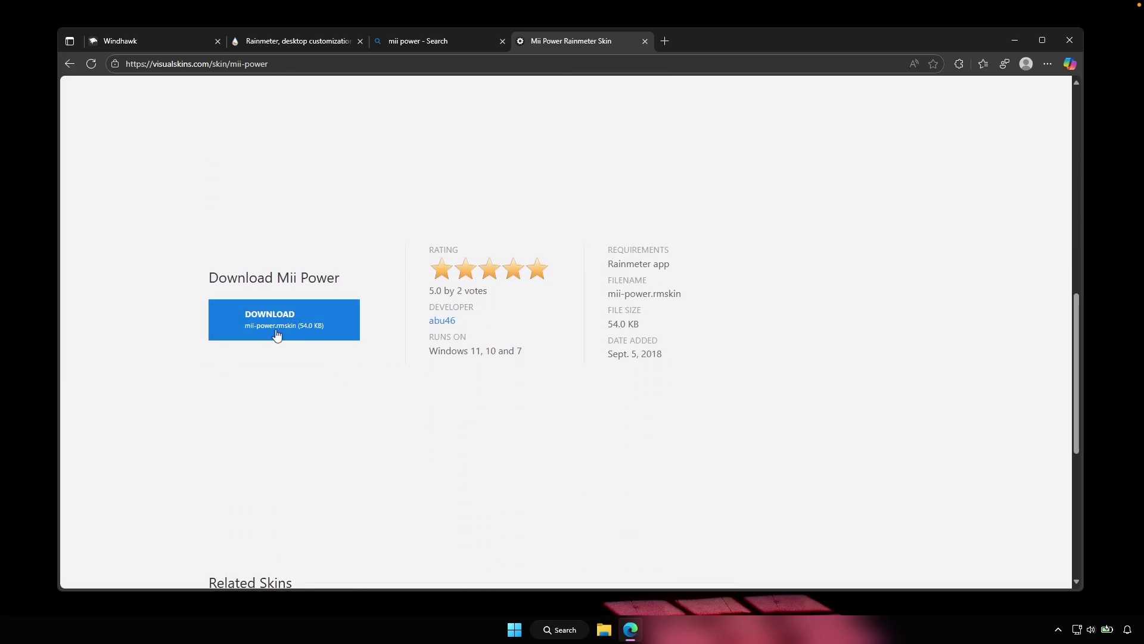
pyautogui.scroll(7, 377, 249)
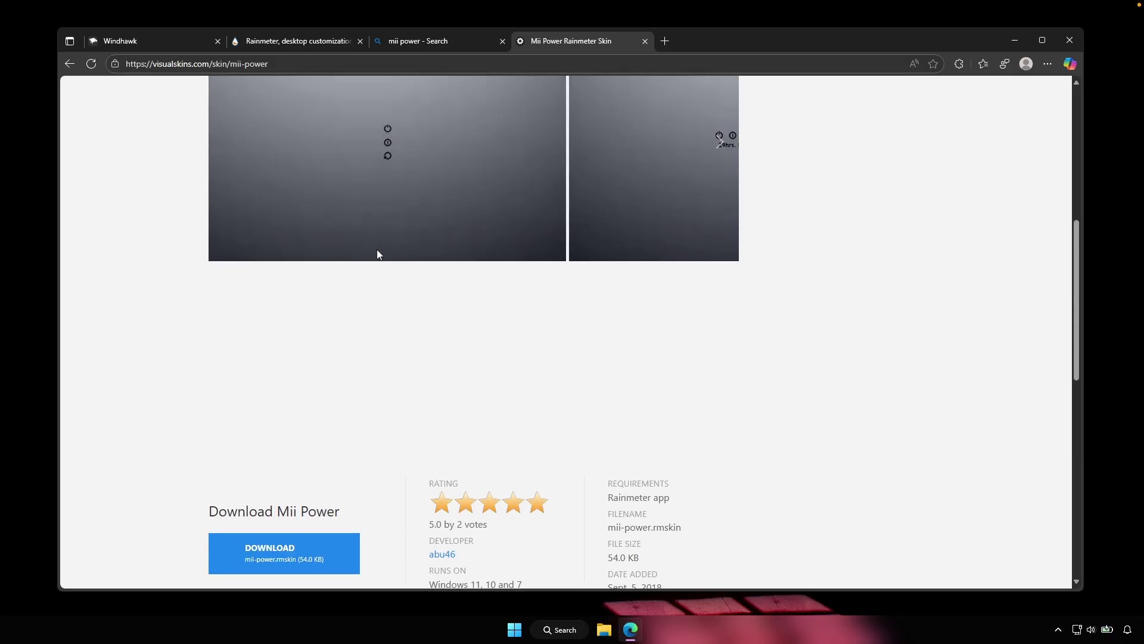
# Step: Search for monterey rainmter in a new tab and open the MontereyRainmeter releases page on GitHub
pyautogui.click(665, 40)
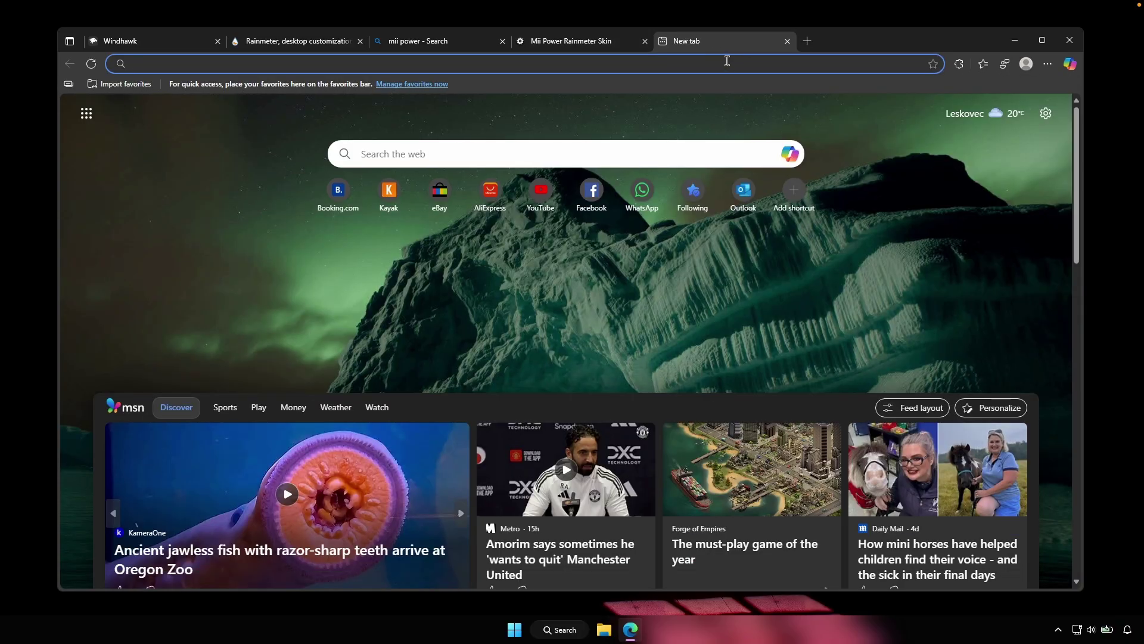
pyautogui.write('monterey rainmter')
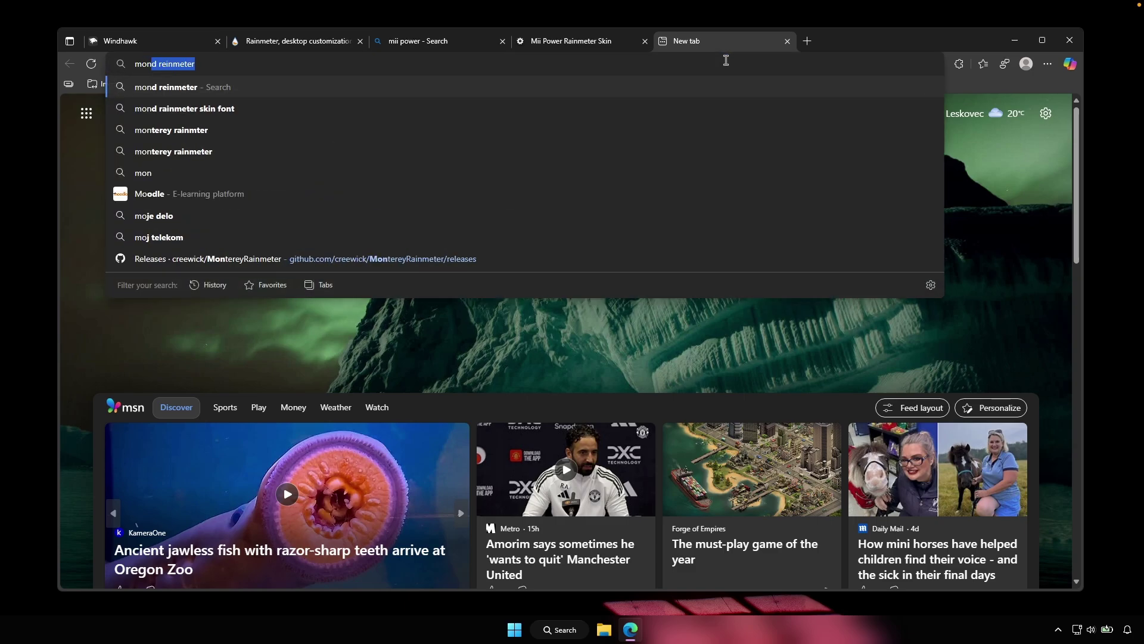
pyautogui.press('Return')
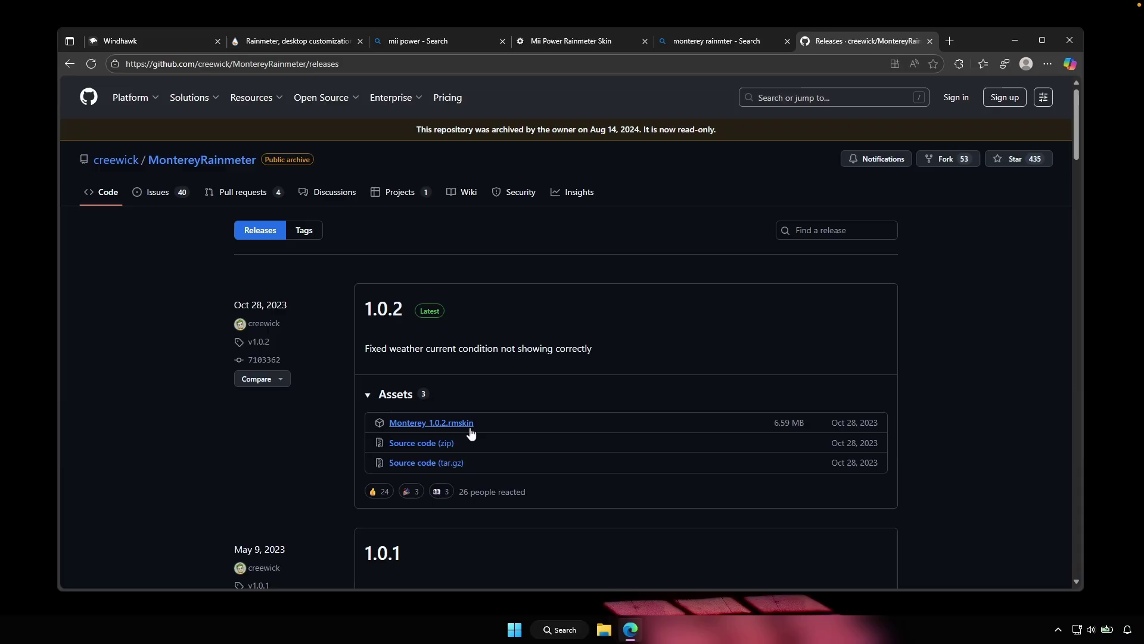
# Step: Search the web for jaxcore and open the JaxCore website
pyautogui.click(403, 68)
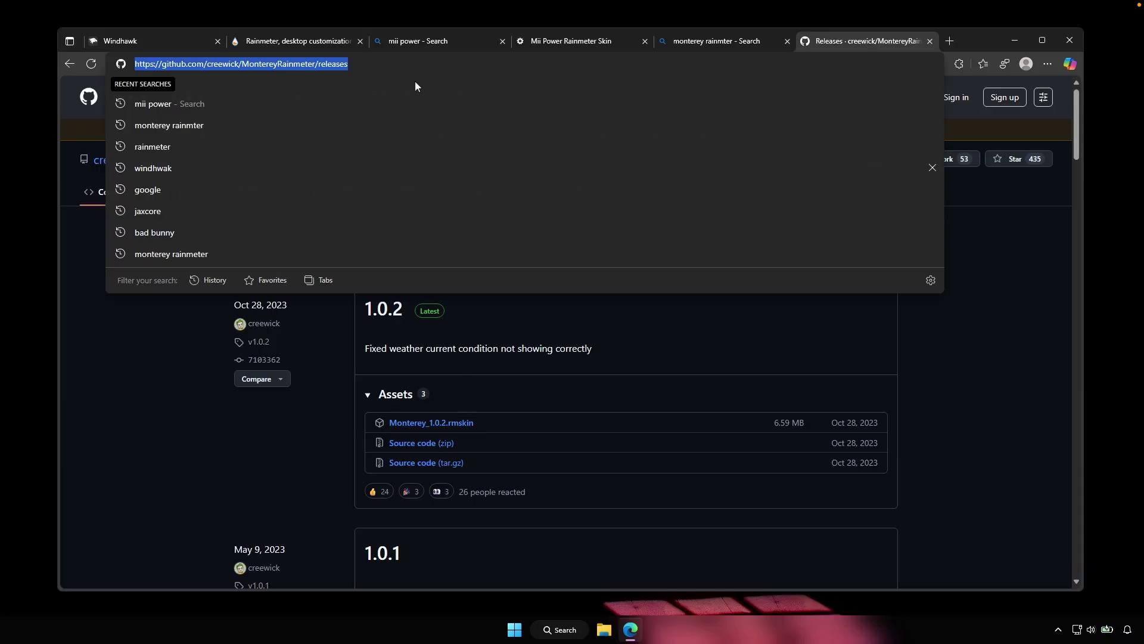
pyautogui.write('jax')
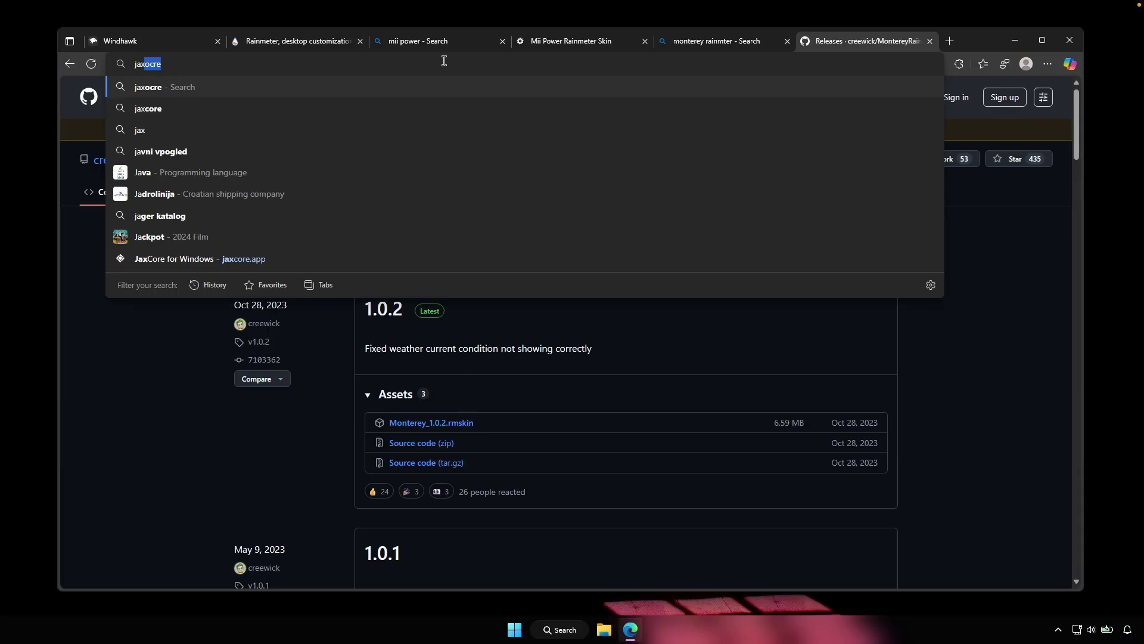
pyautogui.press('Return')
pyautogui.click(257, 223)
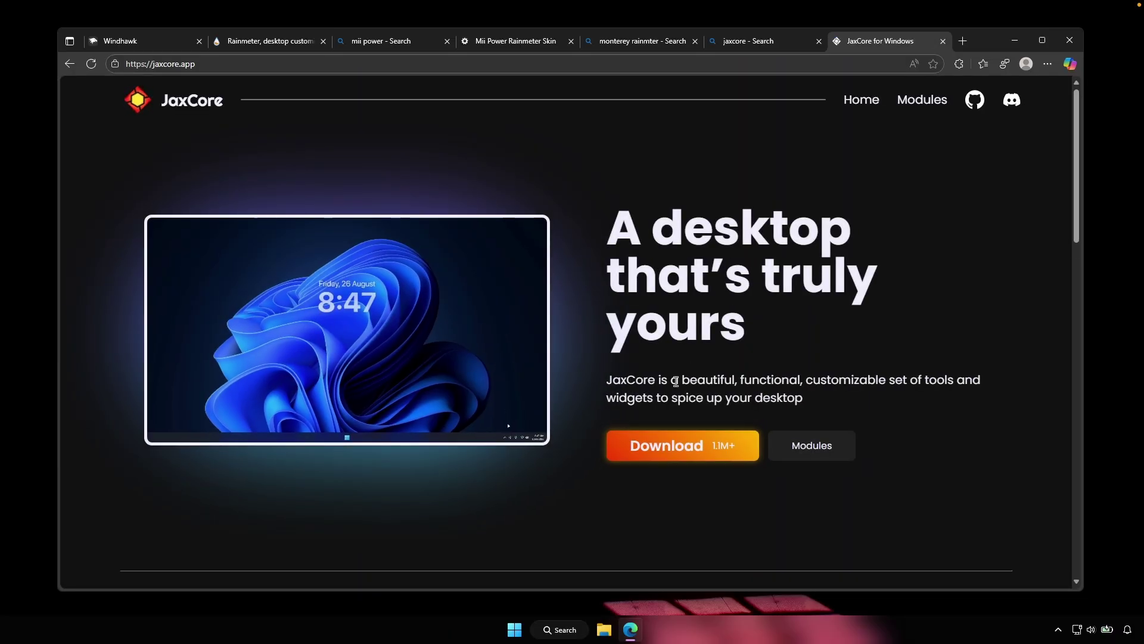
# Step: Minimize the browser, open the Downloads folder in File Explorer, and show the hidden system tray icons
pyautogui.click(1016, 40)
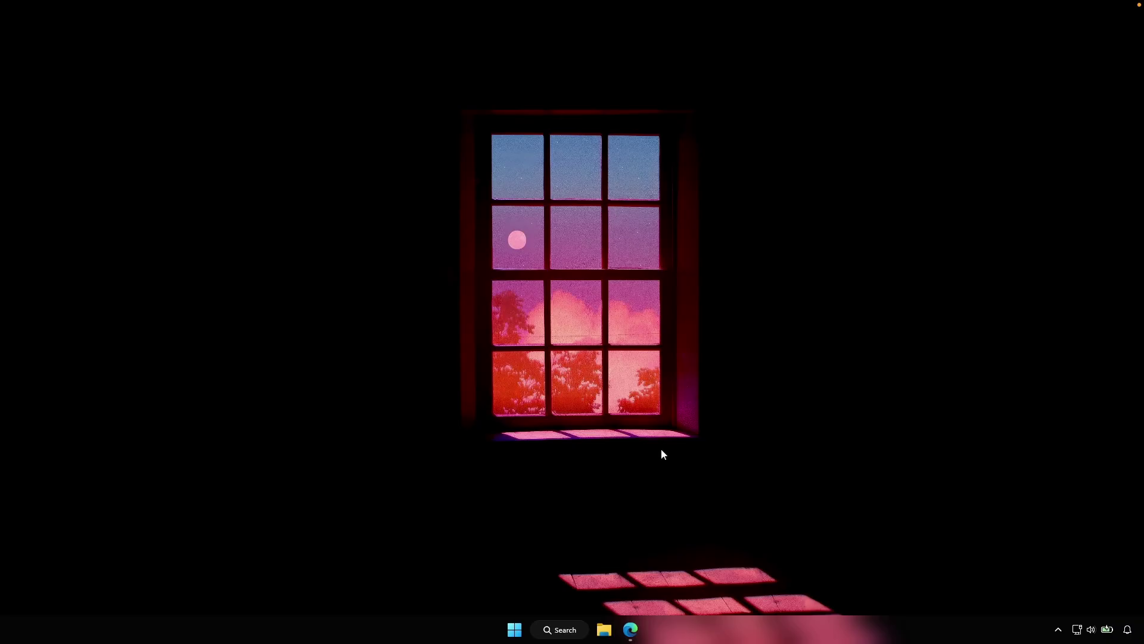
pyautogui.click(605, 629)
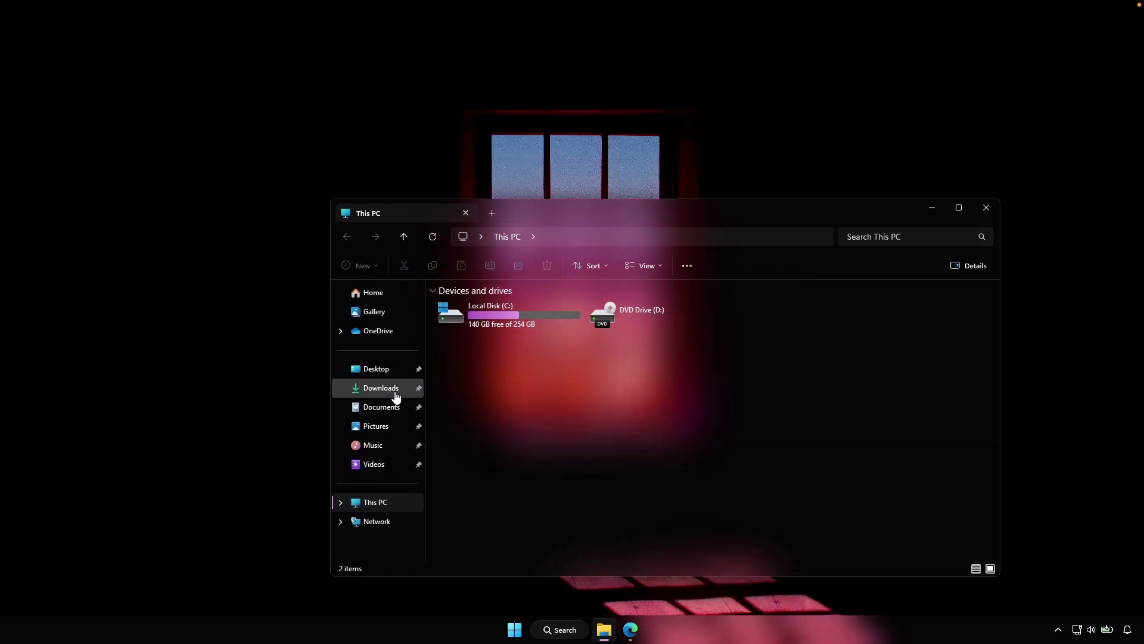
pyautogui.click(395, 393)
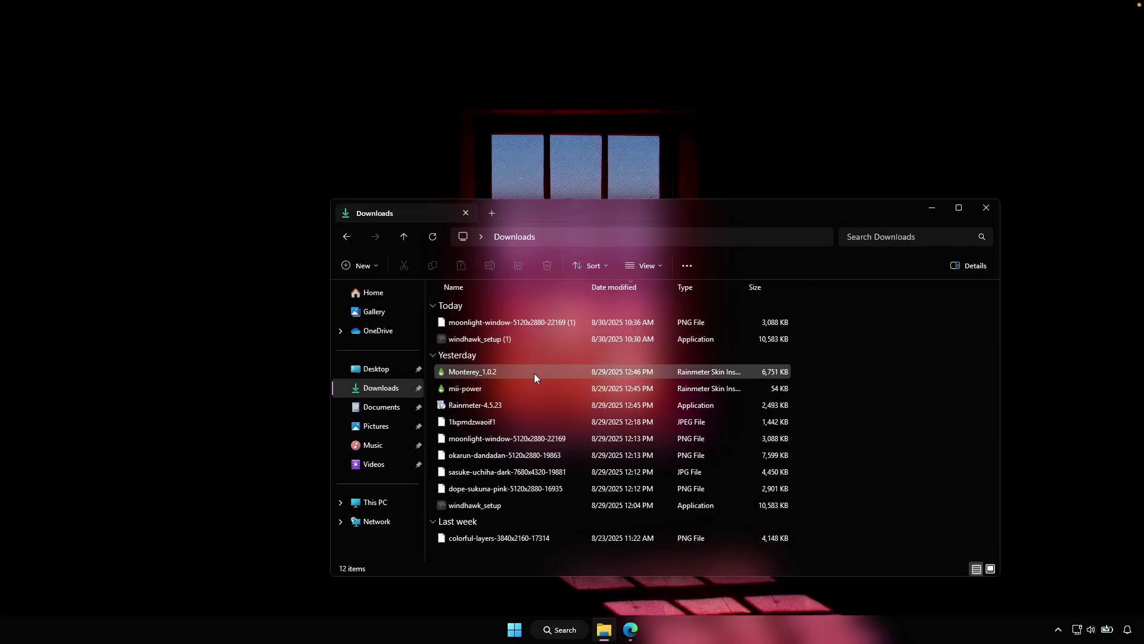
pyautogui.click(1059, 629)
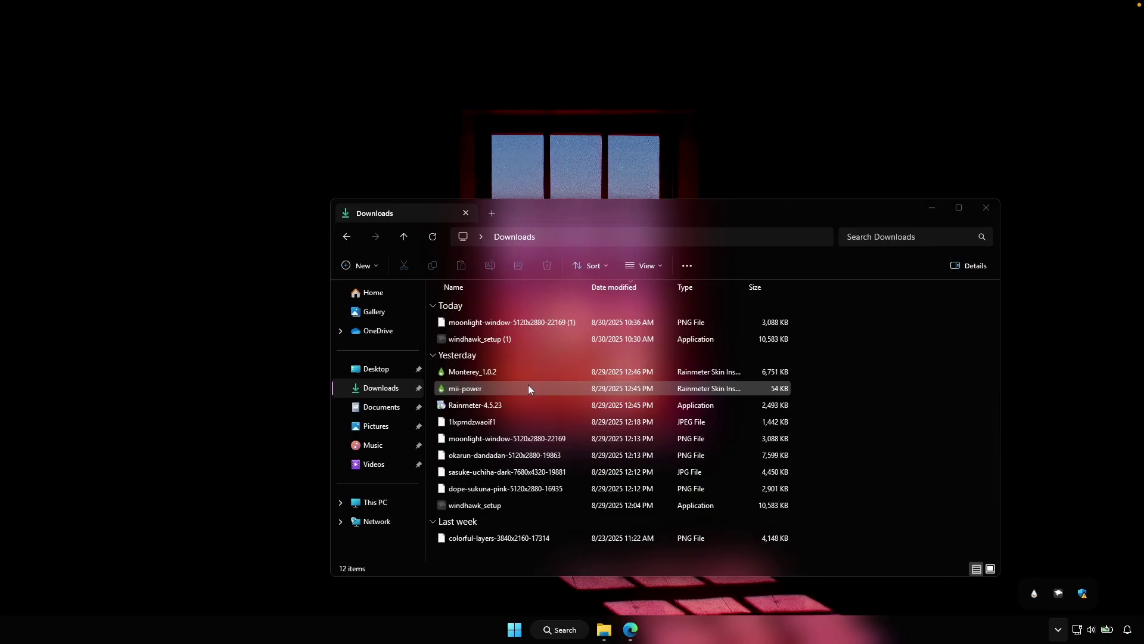
# Step: Open the mii-power package in the Rainmeter Skin Installer, cancel the installation, and minimize the Downloads window
pyautogui.doubleClick(547, 388)
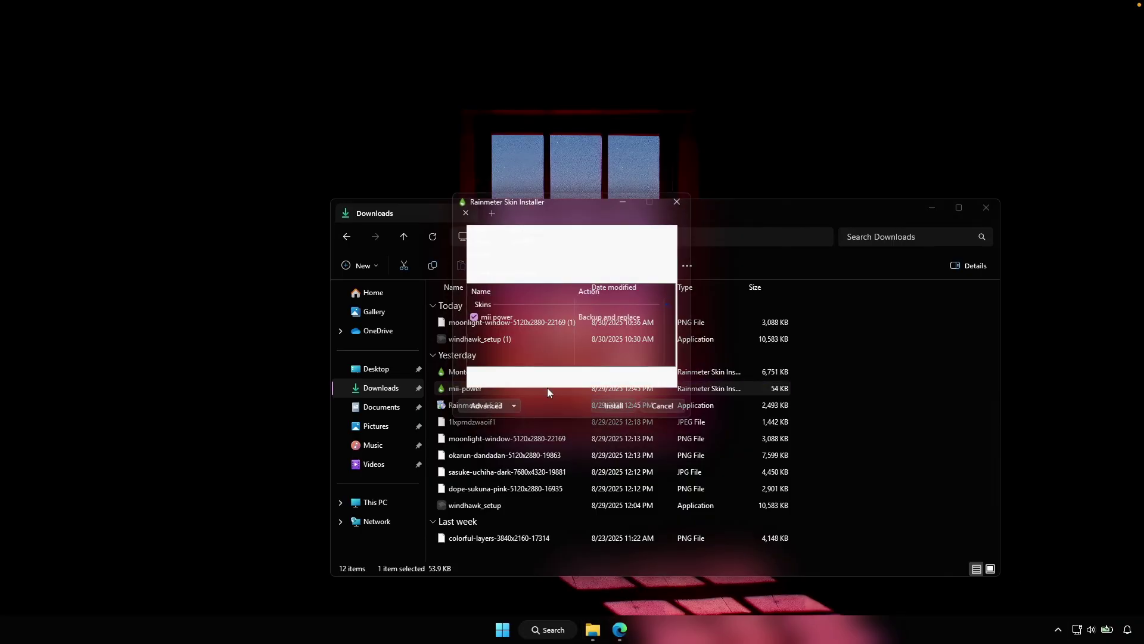
pyautogui.click(658, 407)
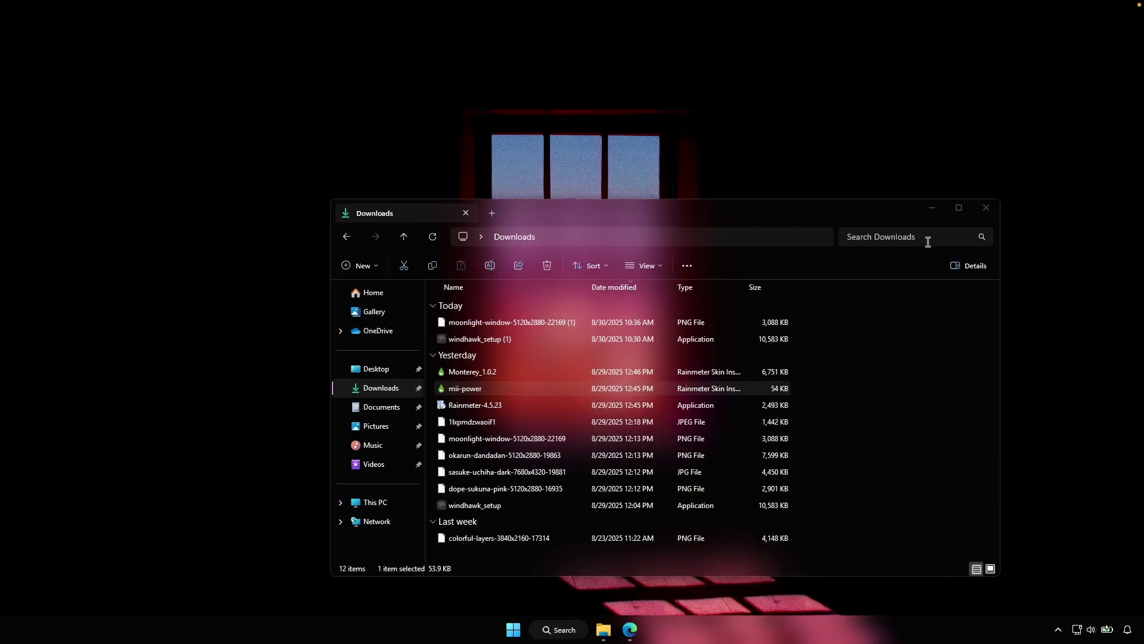
pyautogui.click(931, 207)
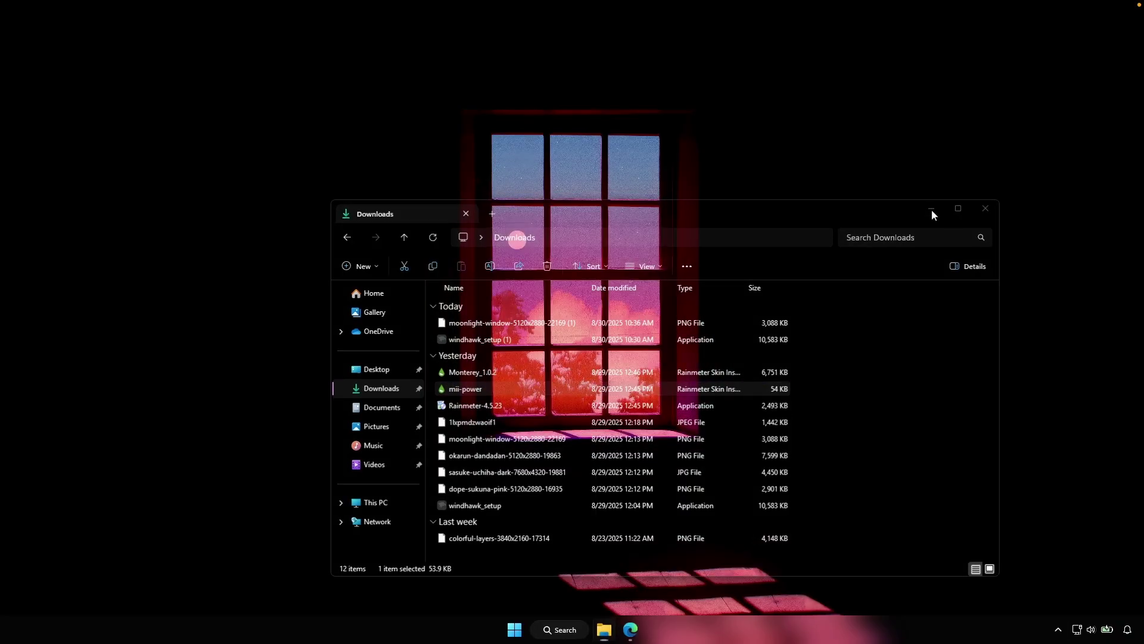
# Step: Open Rainmeter's manager, load the W.ini skin from mii power's power folder, and close the manager
pyautogui.click(1060, 633)
pyautogui.click(1035, 593)
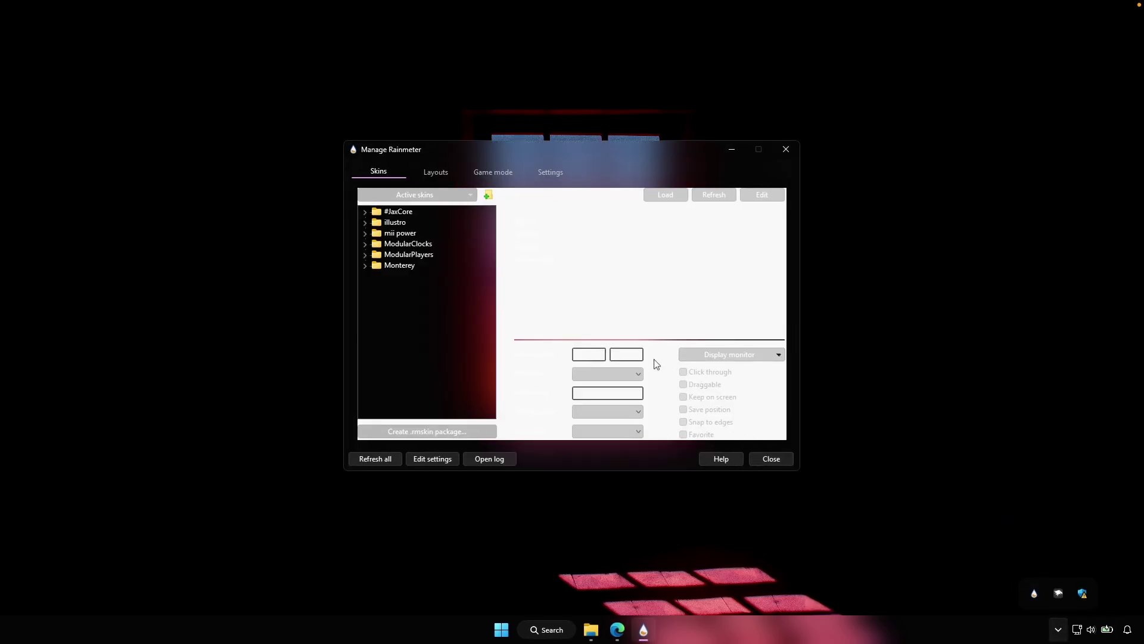
pyautogui.doubleClick(376, 236)
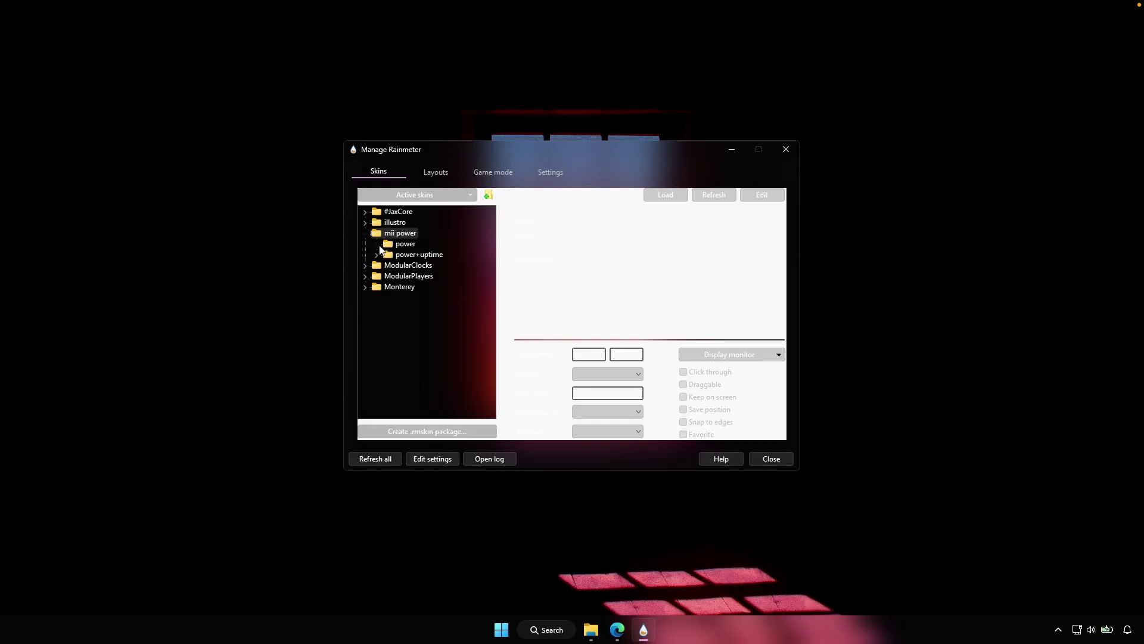
pyautogui.doubleClick(404, 245)
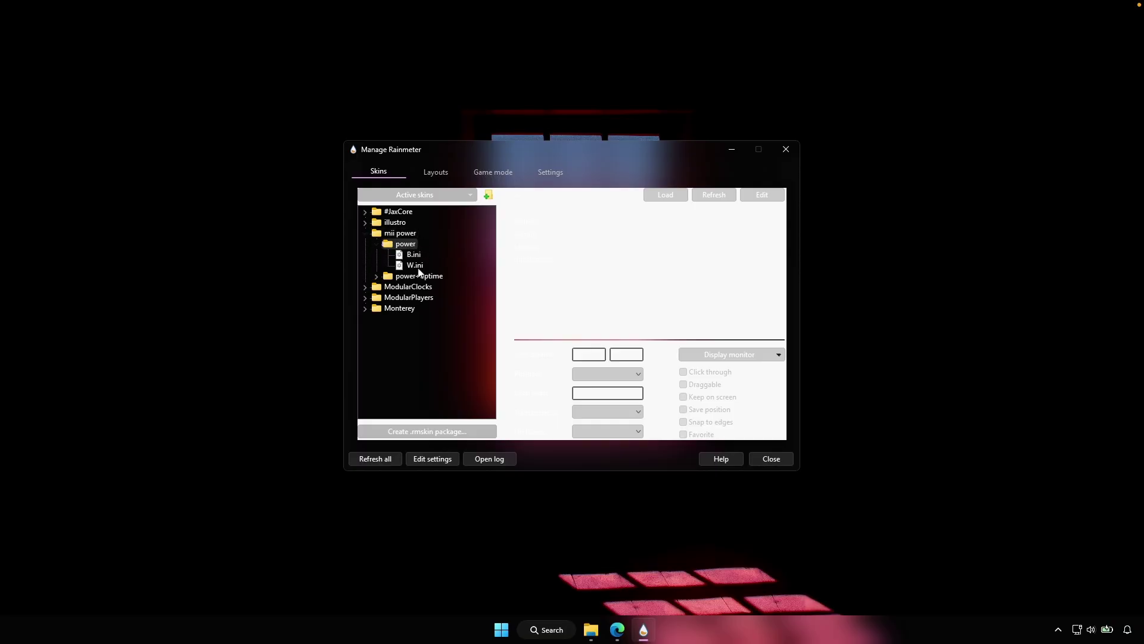
pyautogui.doubleClick(419, 269)
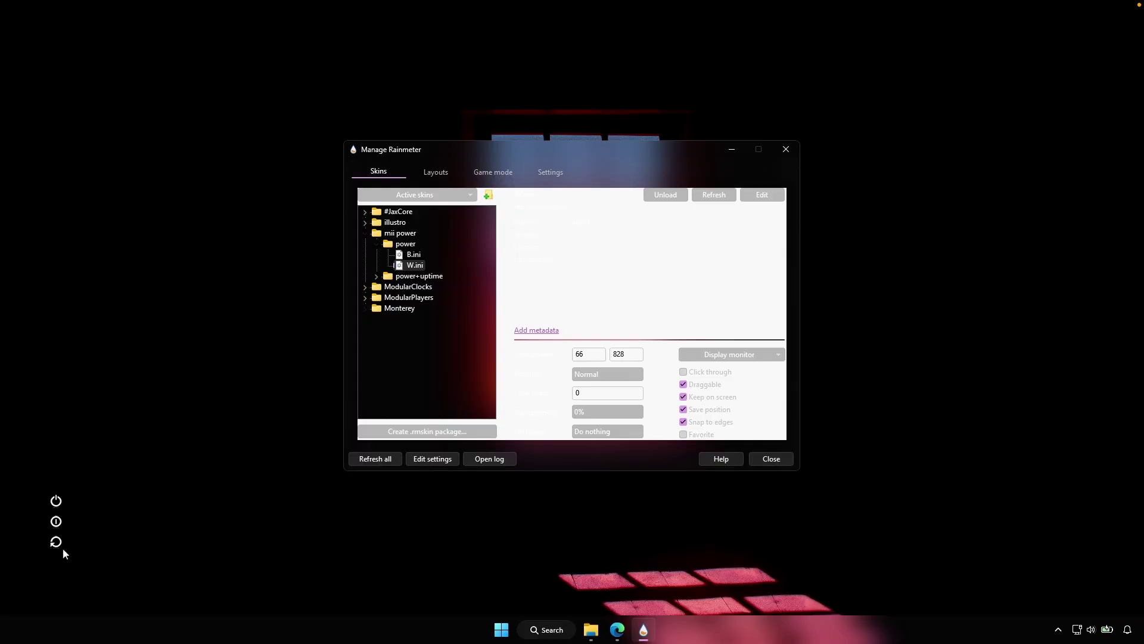
pyautogui.click(787, 149)
# Step: Install the Monterey_1.0.2 skin package from the Downloads folder and minimize the folder window
pyautogui.click(604, 629)
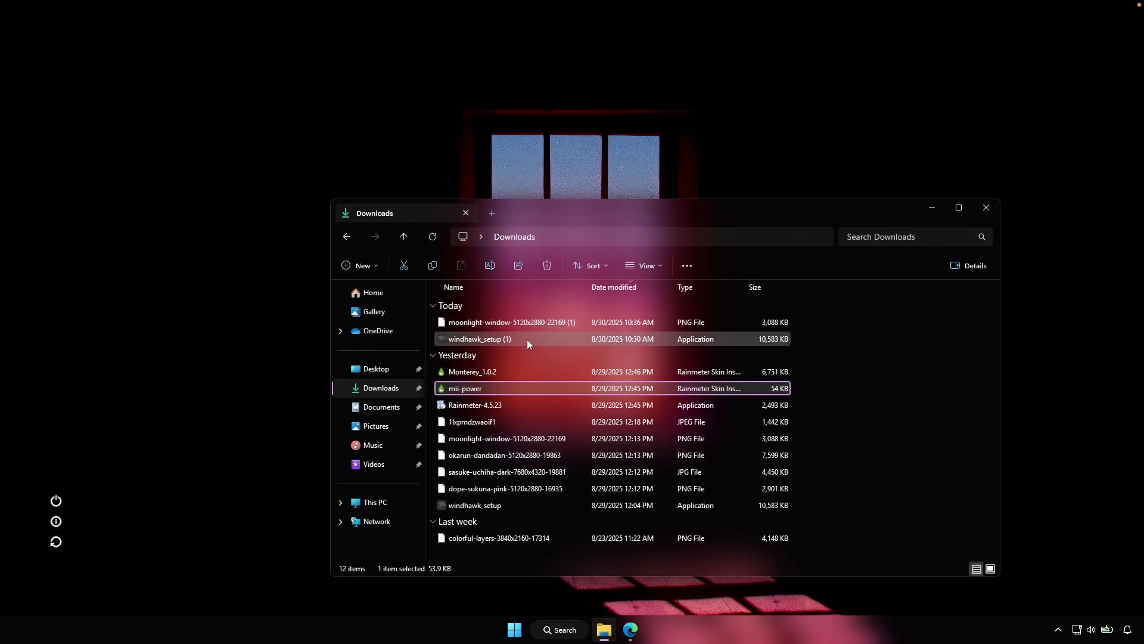
pyautogui.click(525, 370)
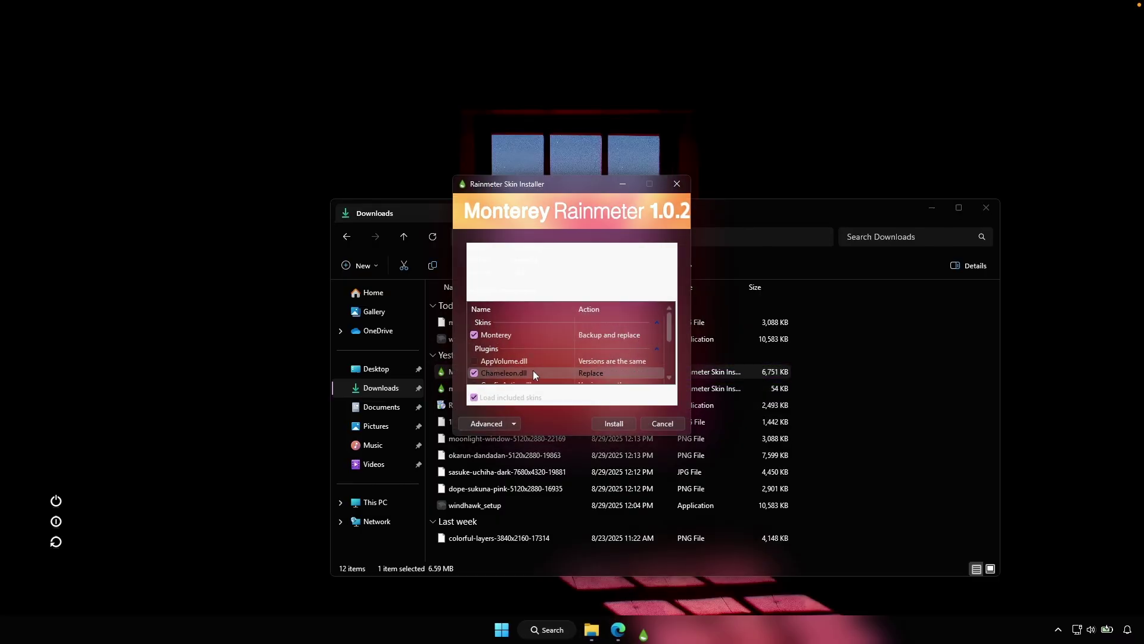
pyautogui.click(617, 423)
pyautogui.click(932, 209)
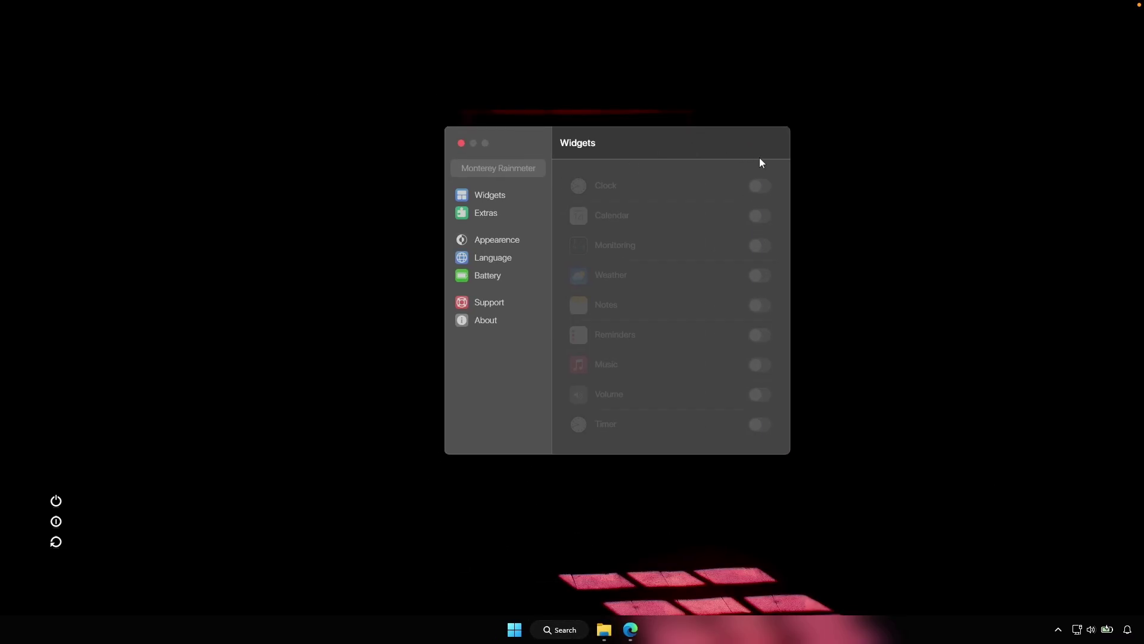
# Step: Enable the Monitoring, Calendar, Clock and Notes widgets in the Monterey Rainmeter settings
pyautogui.click(759, 246)
pyautogui.click(760, 217)
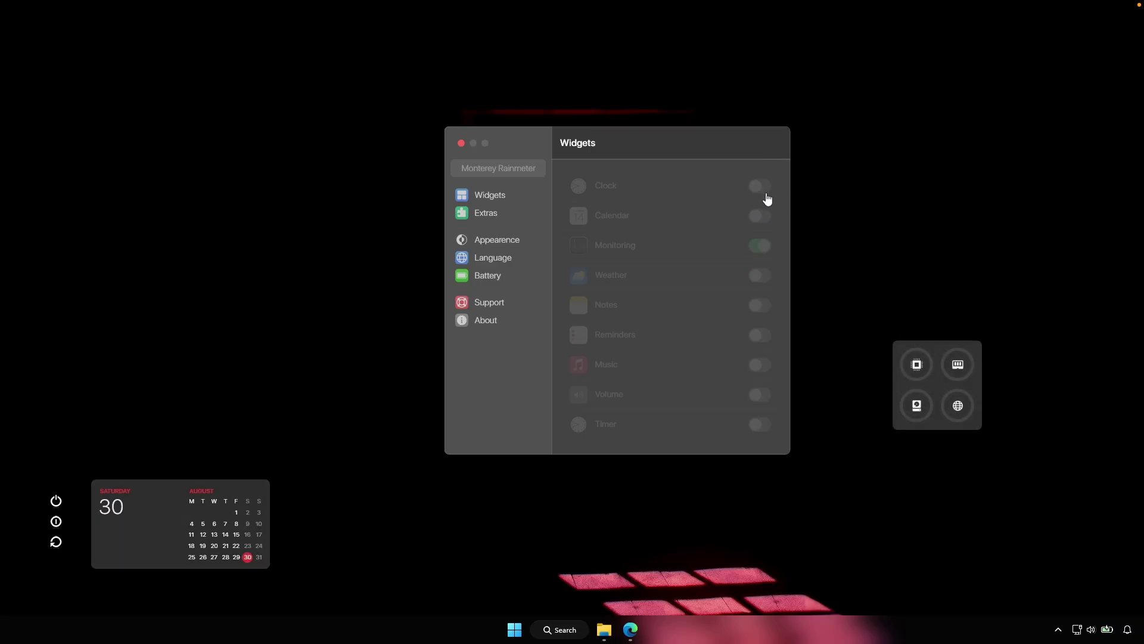
pyautogui.click(759, 186)
pyautogui.click(762, 306)
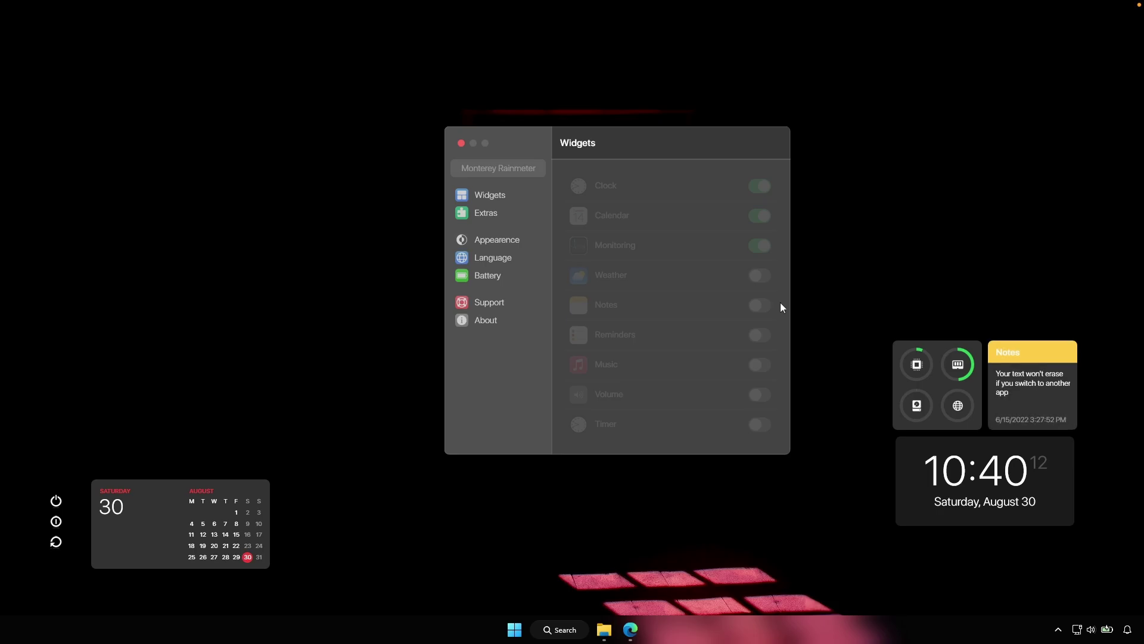
# Step: Try the Blur and Color themes on the Monterey widgets, set the theme back to Dark, and close the settings
pyautogui.click(519, 240)
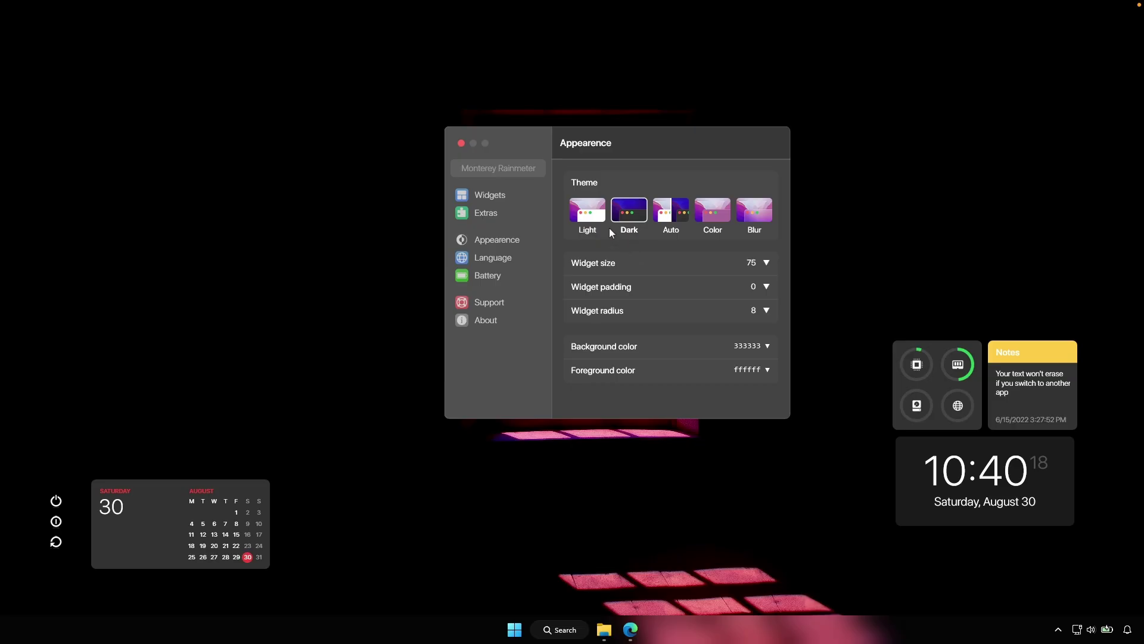
pyautogui.click(761, 213)
pyautogui.click(713, 211)
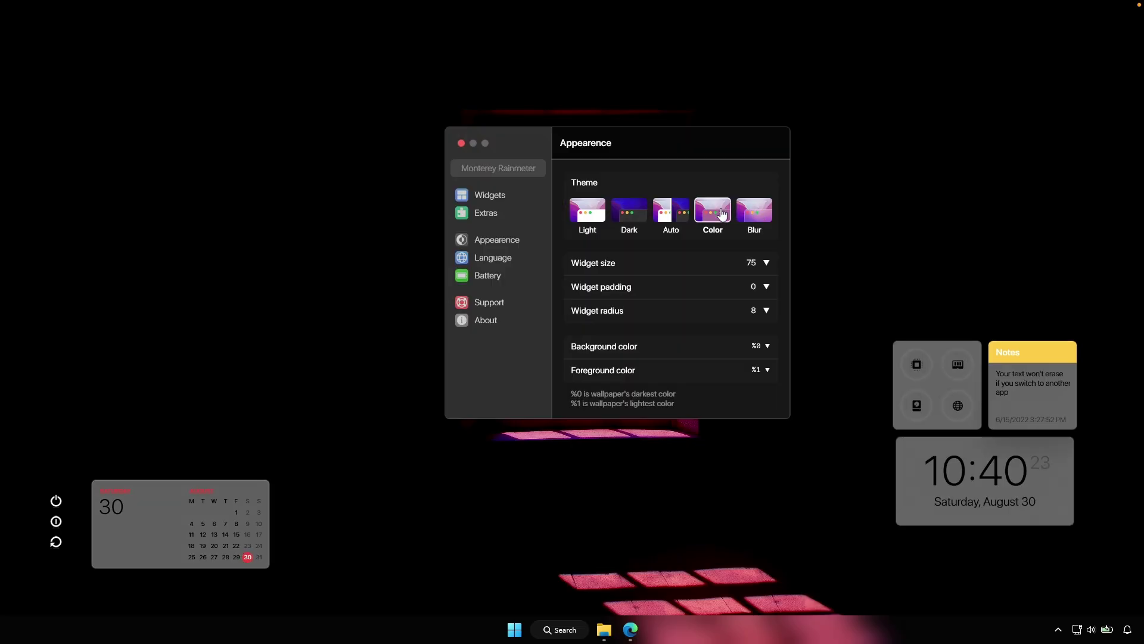
pyautogui.click(630, 215)
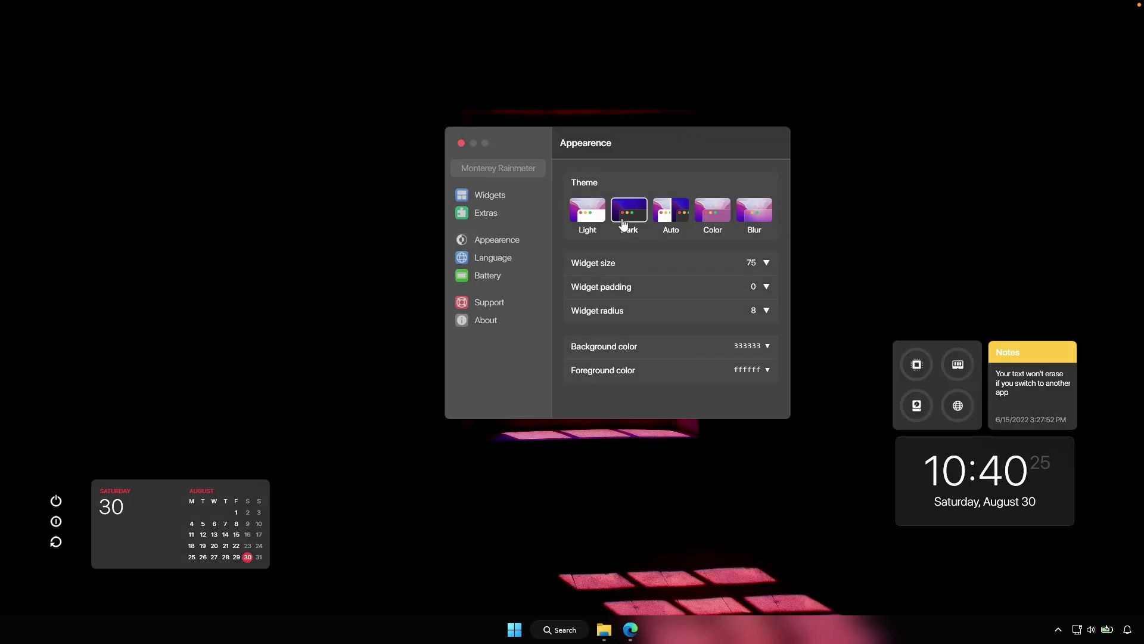
pyautogui.click(461, 144)
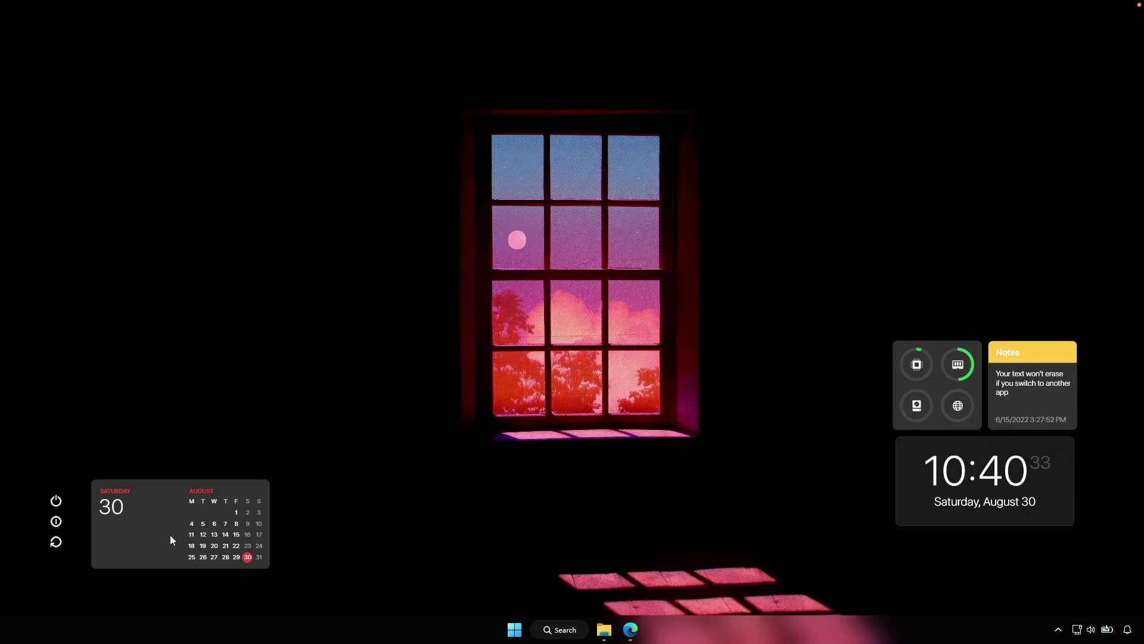
# Step: Try the Large size on the Calendar widget, set it back to Wide, and place it beside the power icons
pyautogui.rightClick(154, 510)
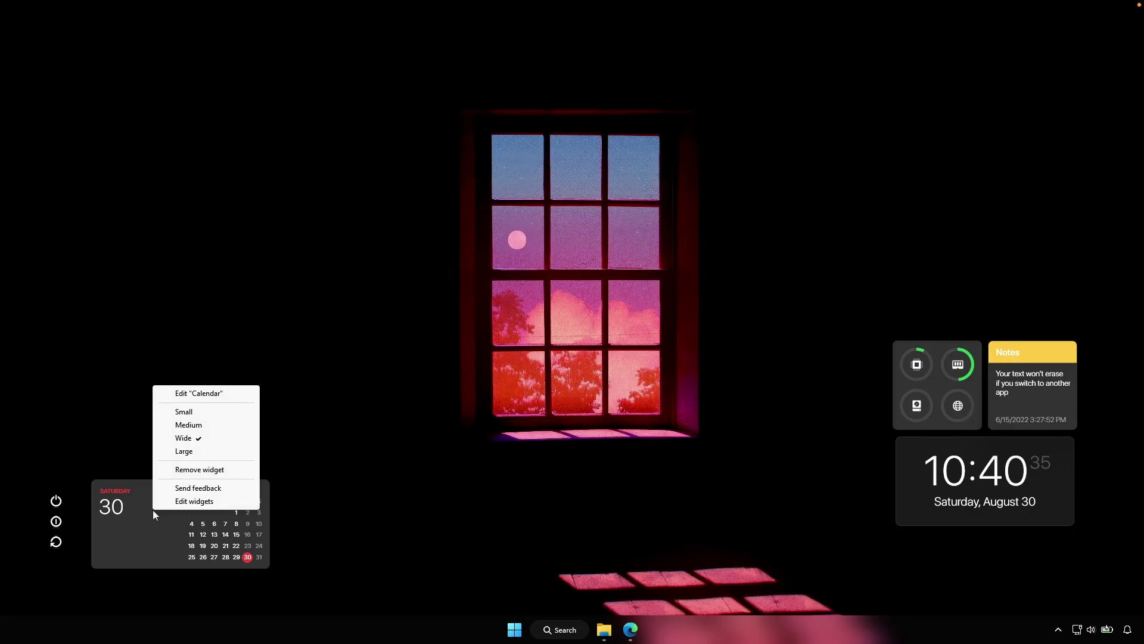
pyautogui.click(184, 451)
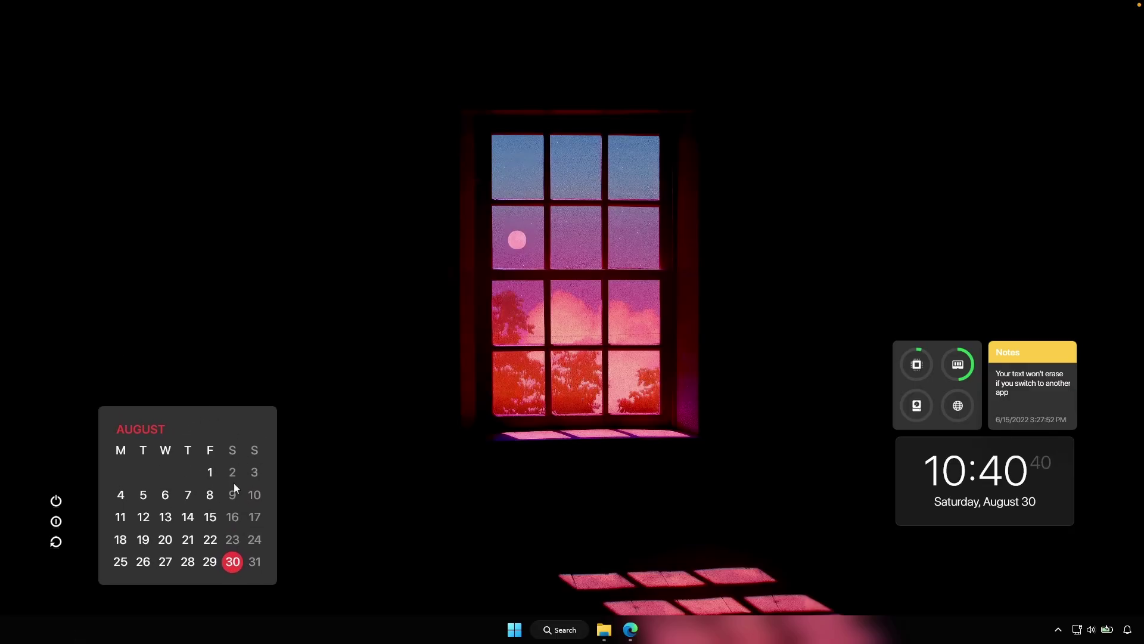
pyautogui.rightClick(188, 473)
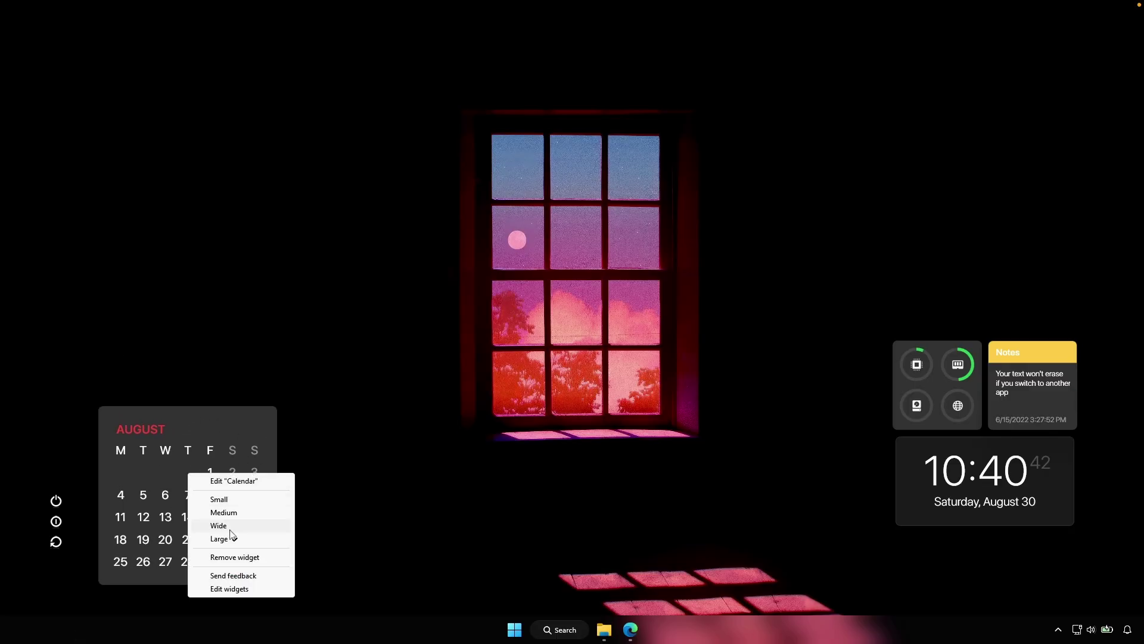
pyautogui.click(227, 528)
pyautogui.moveTo(186, 467); pyautogui.dragTo(151, 523)
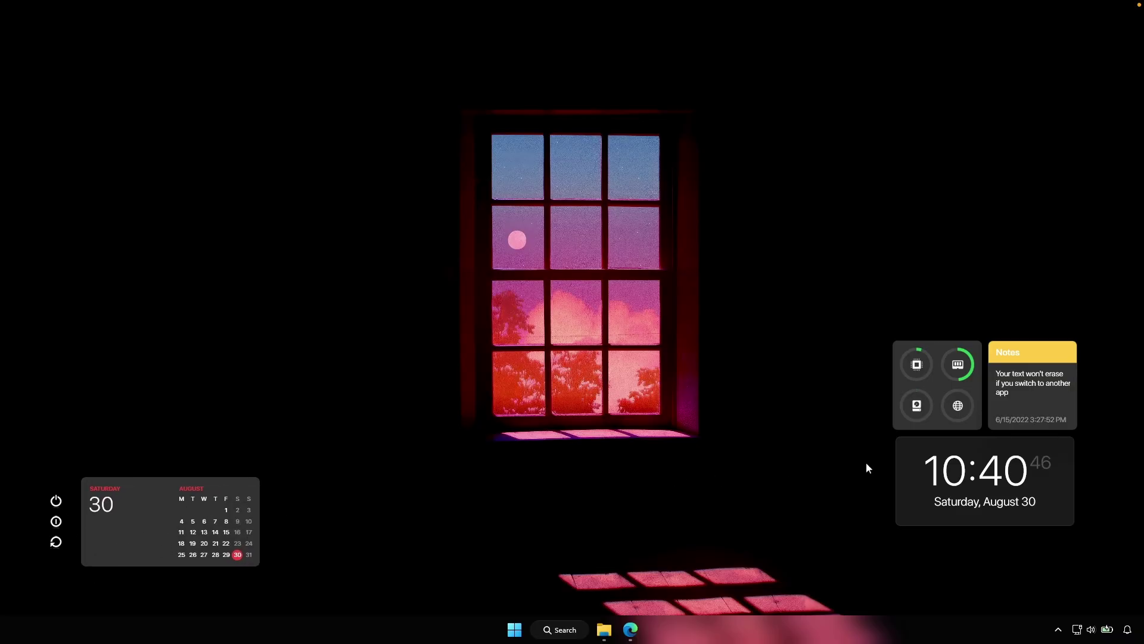
# Step: Try the Large size on the Clock widget and set it back to Wide
pyautogui.rightClick(942, 457)
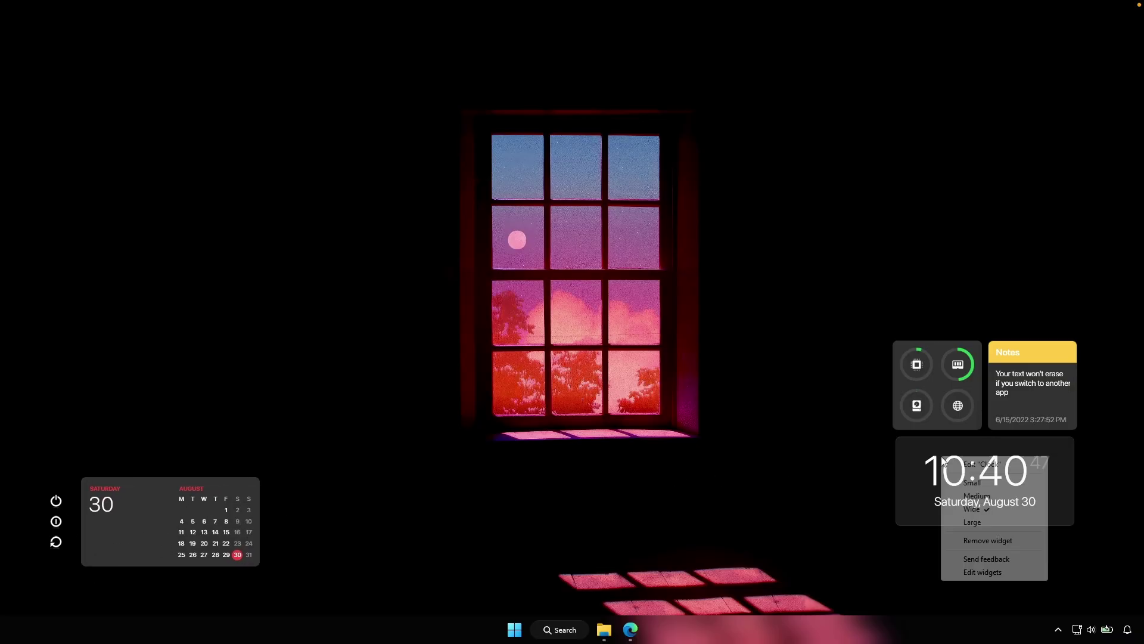
pyautogui.click(986, 521)
pyautogui.rightClick(995, 503)
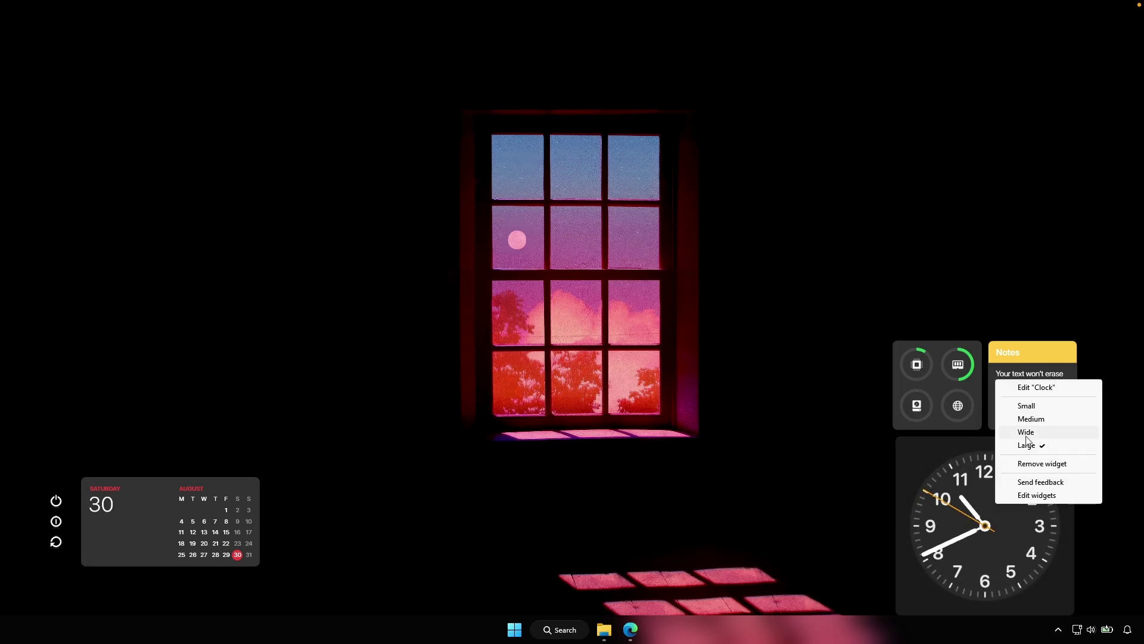
pyautogui.click(1027, 434)
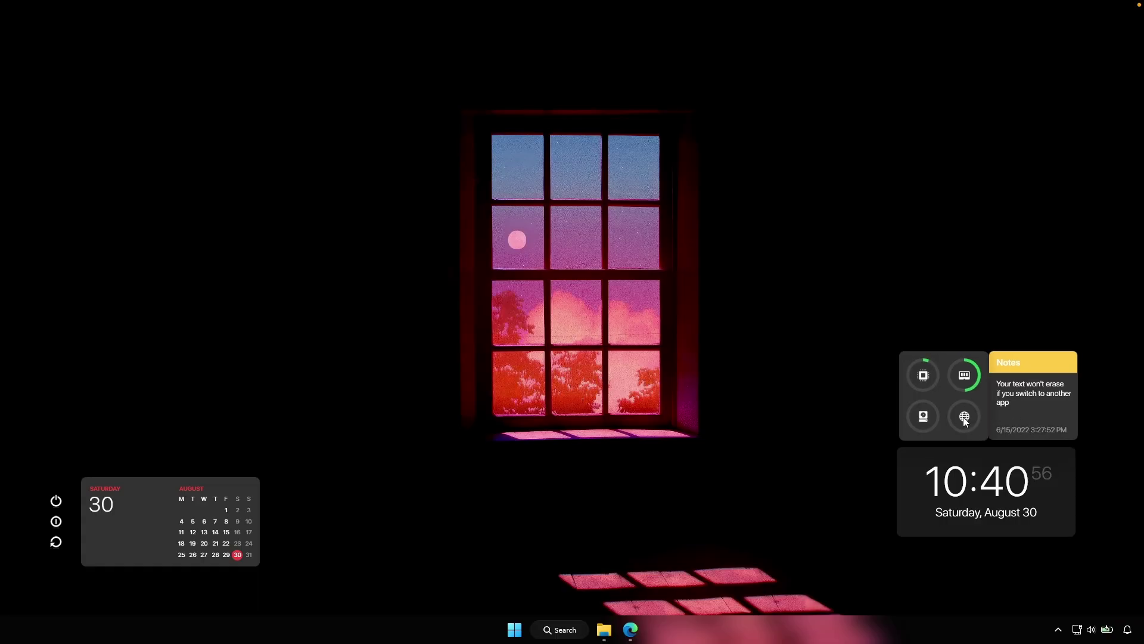
pyautogui.click(603, 629)
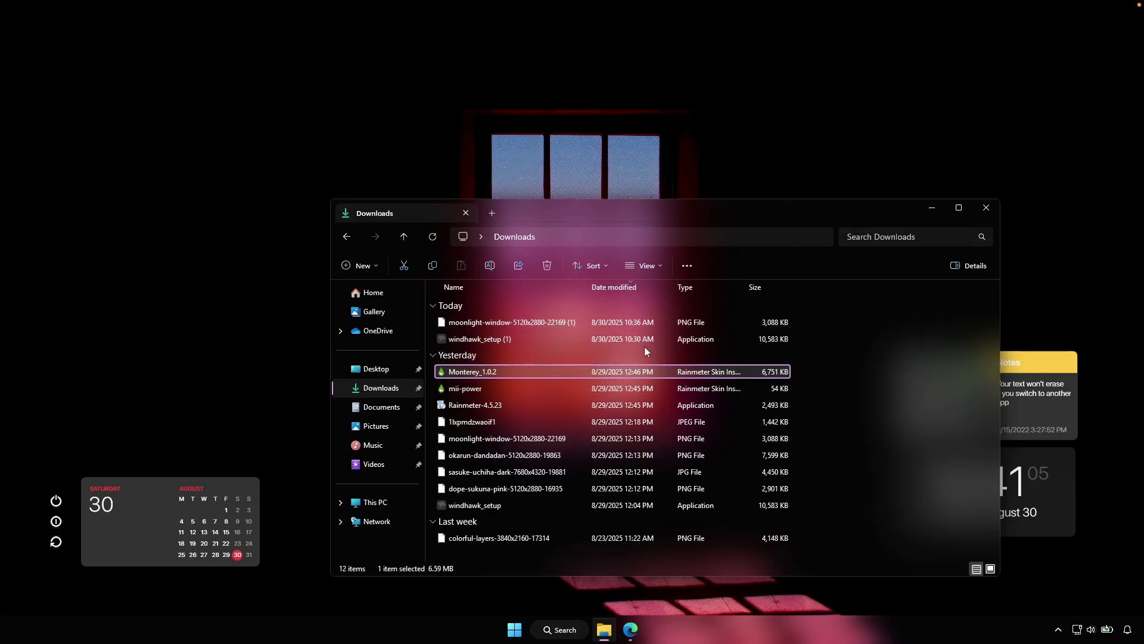
pyautogui.click(986, 207)
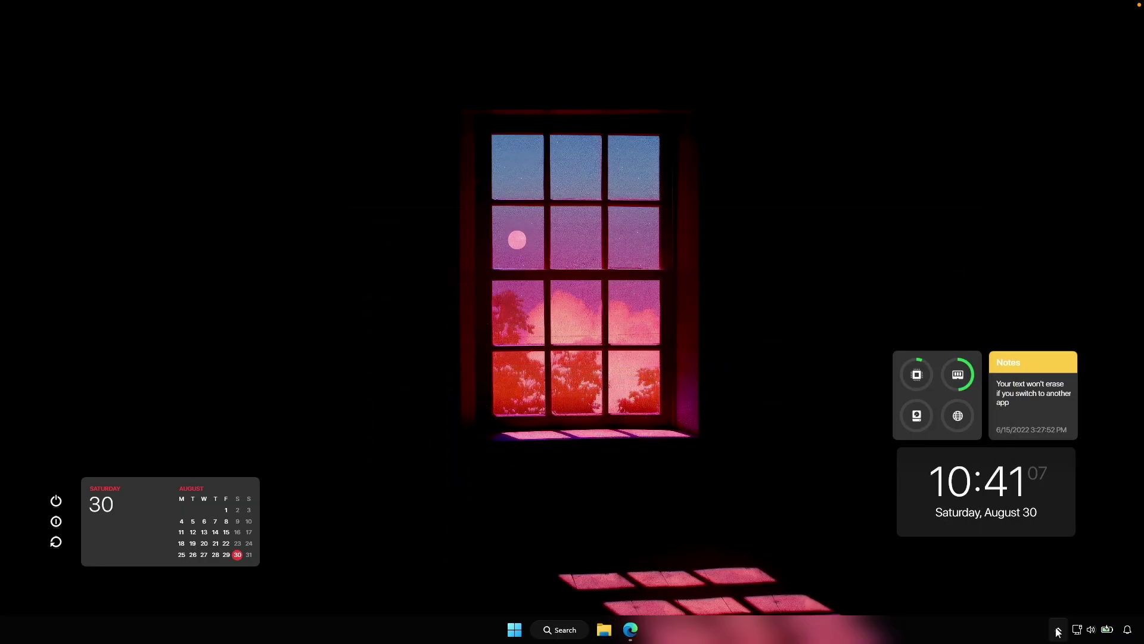
# Step: Open Rainmeter's manager, load Settings.ini from #JaxCore's Main folder, and close the manager
pyautogui.click(1035, 594)
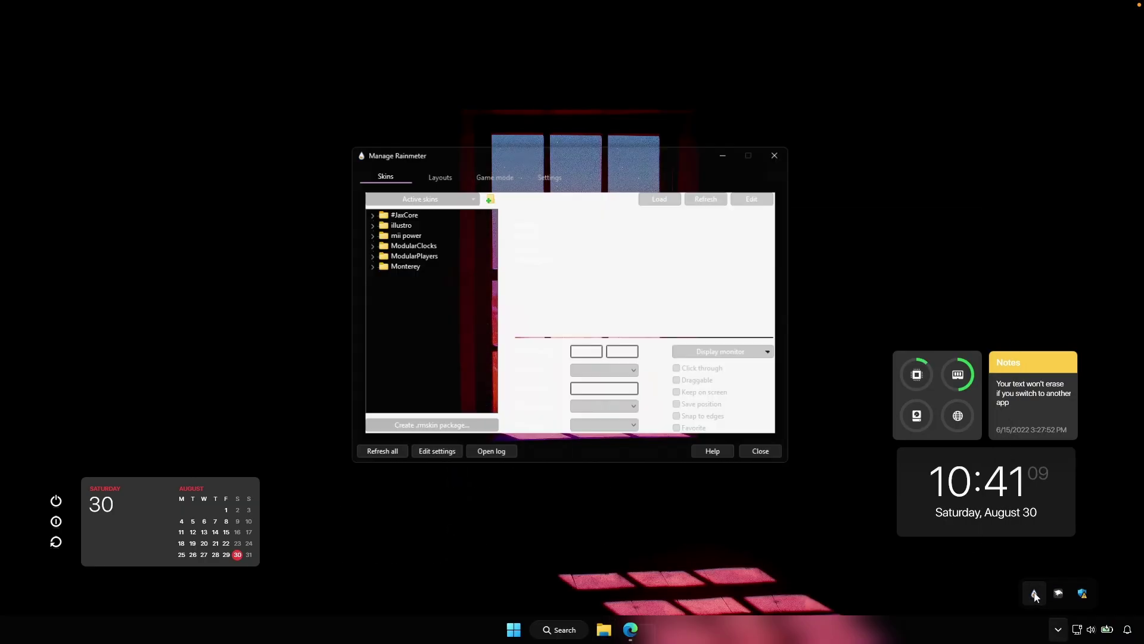
pyautogui.click(365, 211)
pyautogui.click(376, 244)
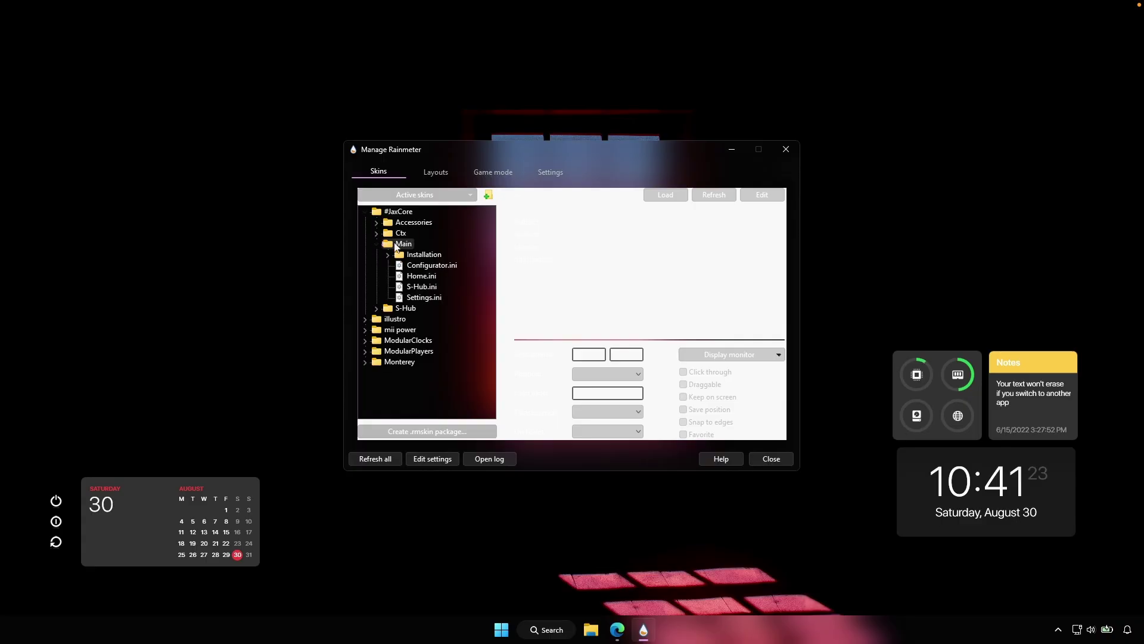
pyautogui.doubleClick(428, 296)
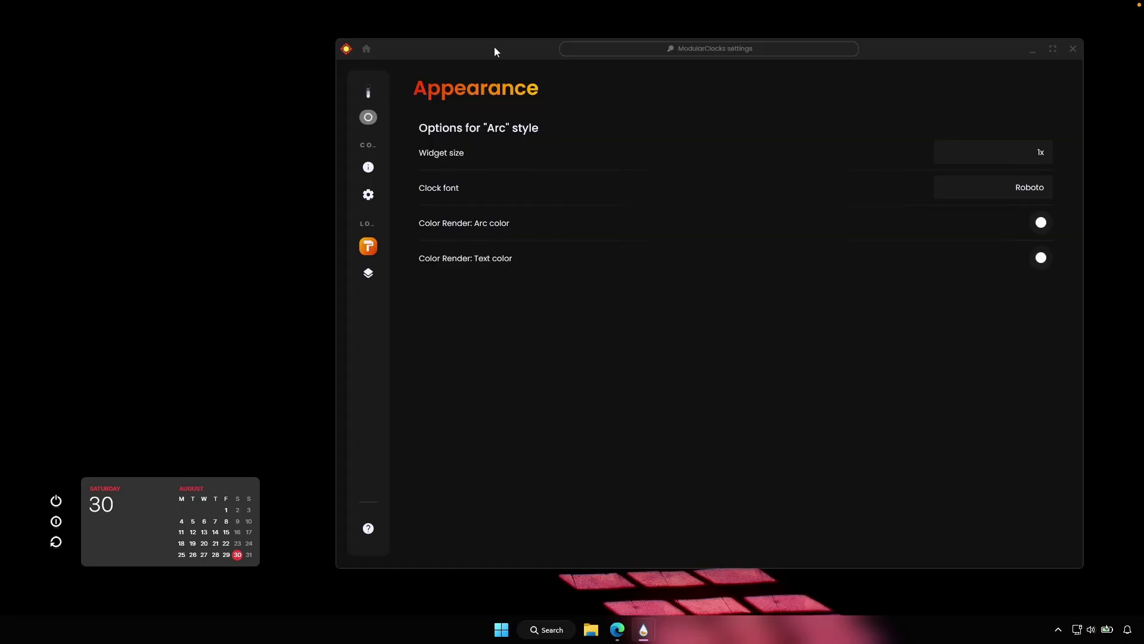
pyautogui.moveTo(494, 51); pyautogui.dragTo(378, 312)
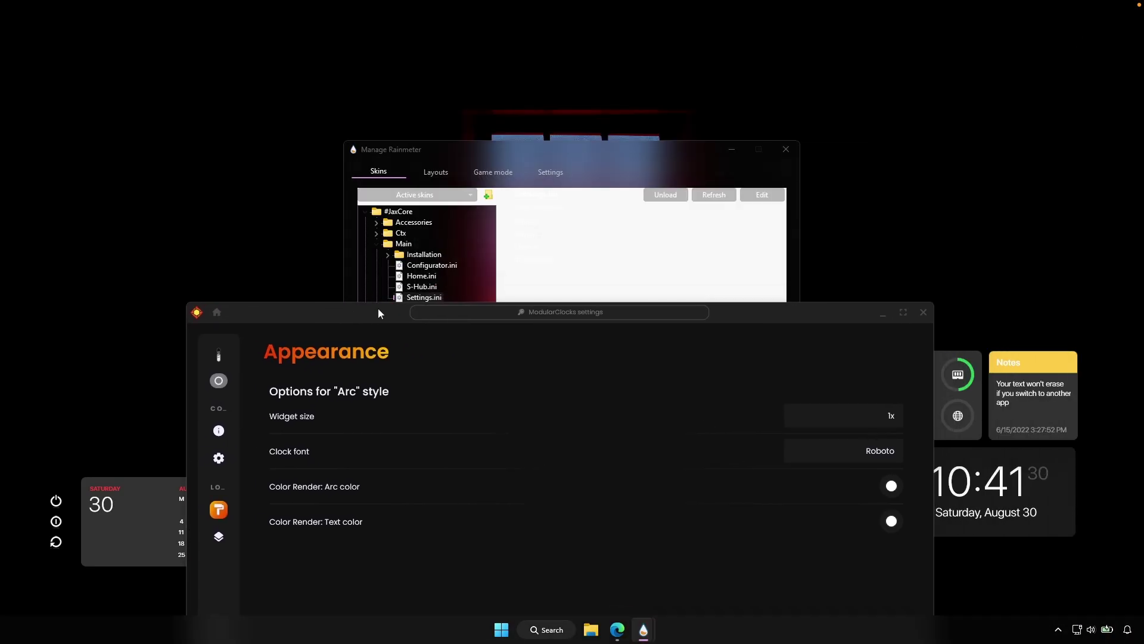
pyautogui.click(791, 149)
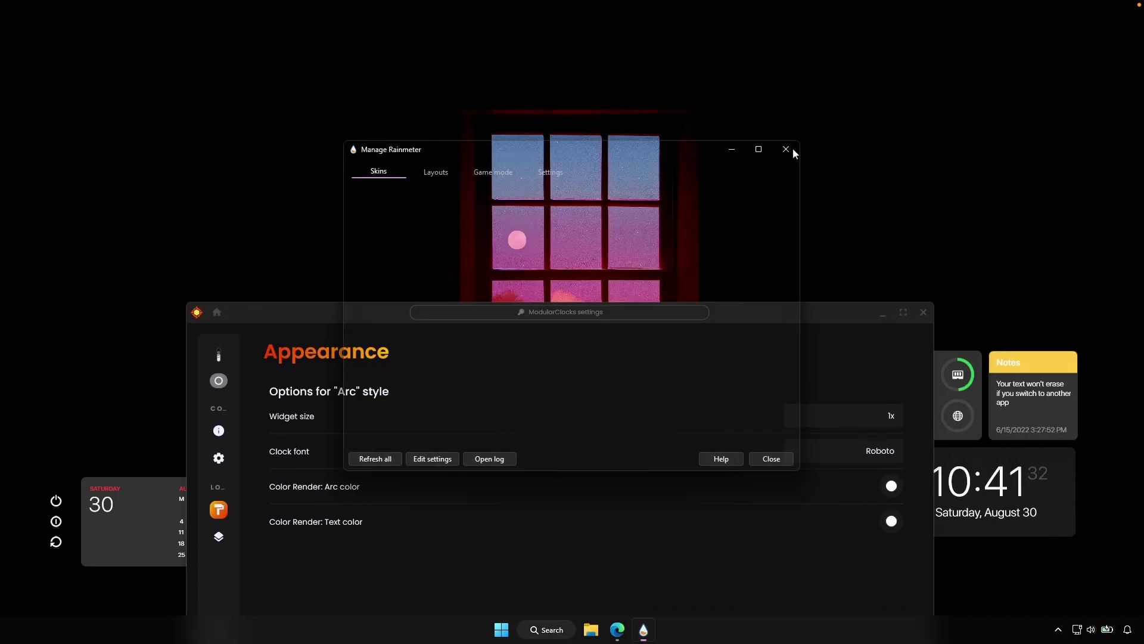
# Step: Go to JaxCore's home page and open the ModularPlayers settings from the Library
pyautogui.click(218, 314)
pyautogui.moveTo(318, 310); pyautogui.dragTo(444, 126)
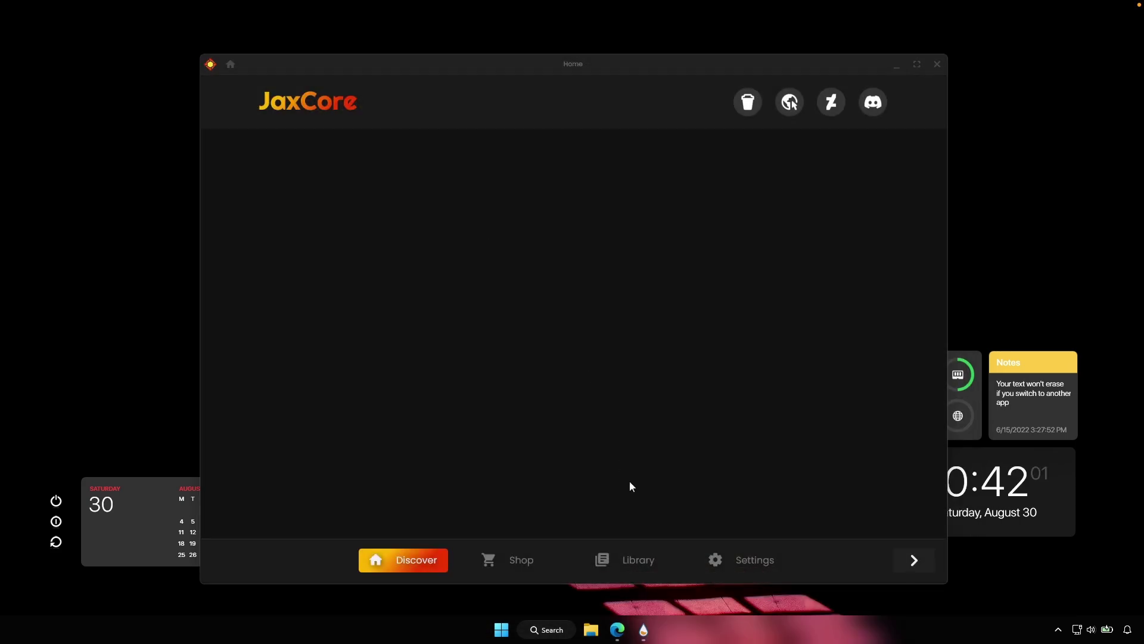
pyautogui.click(641, 558)
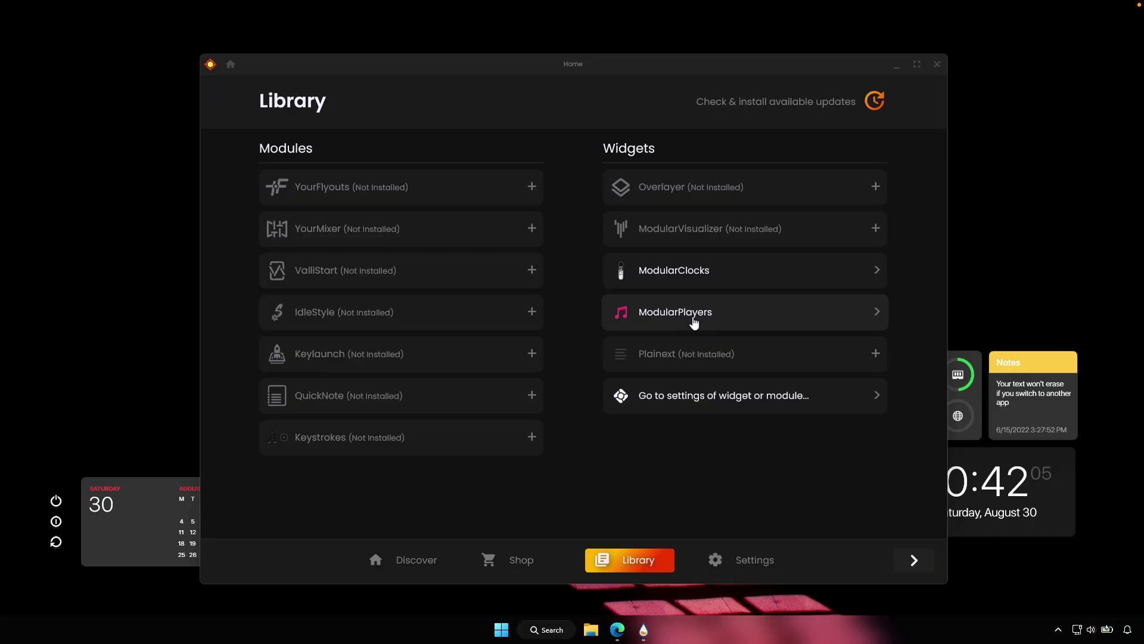
pyautogui.click(698, 315)
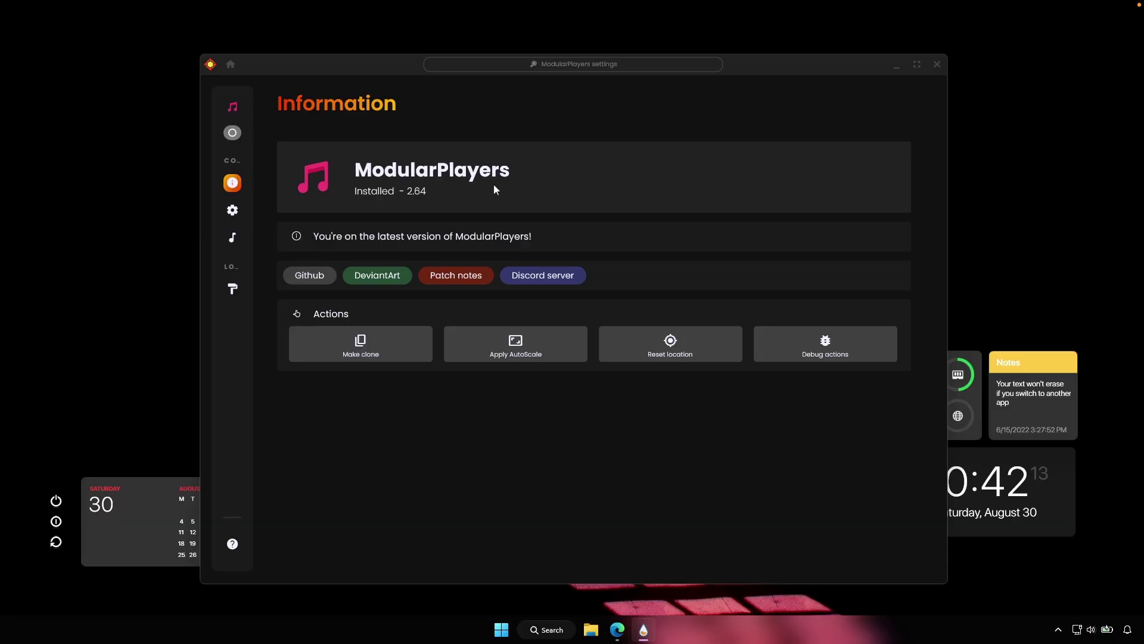
# Step: Activate the ModularPlayers widget and show its general settings with the player styles
pyautogui.moveTo(239, 133)
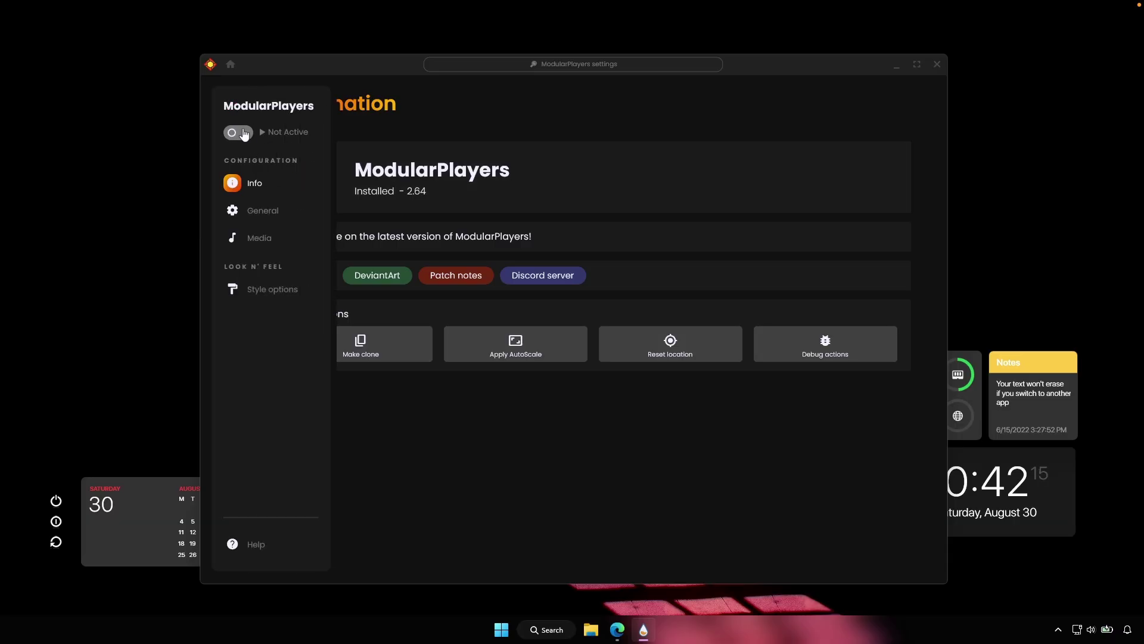
pyautogui.click(244, 133)
pyautogui.moveTo(289, 64); pyautogui.dragTo(391, 23)
pyautogui.click(348, 171)
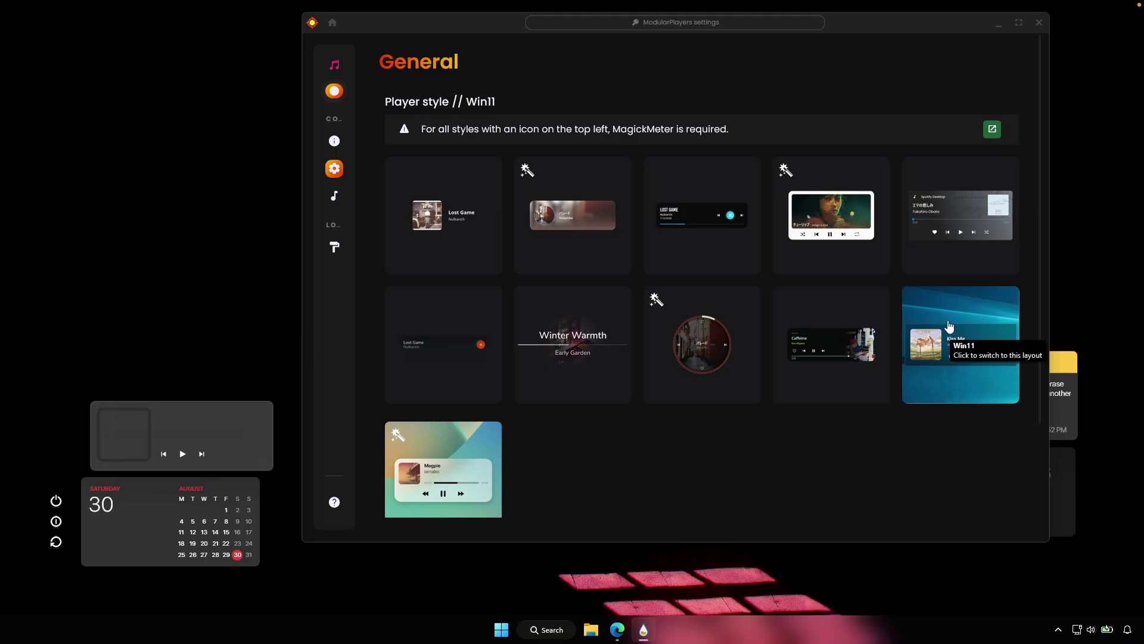
# Step: Review the Win11 player's style options, including its background color value, and close the ModularPlayers settings
pyautogui.moveTo(351, 198)
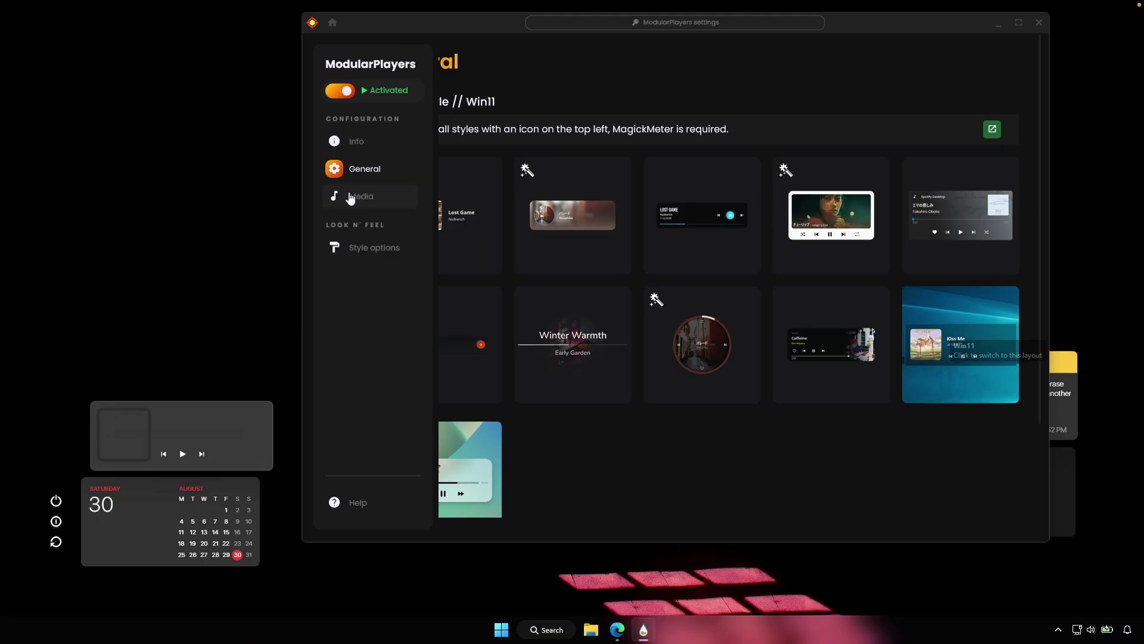
pyautogui.click(374, 251)
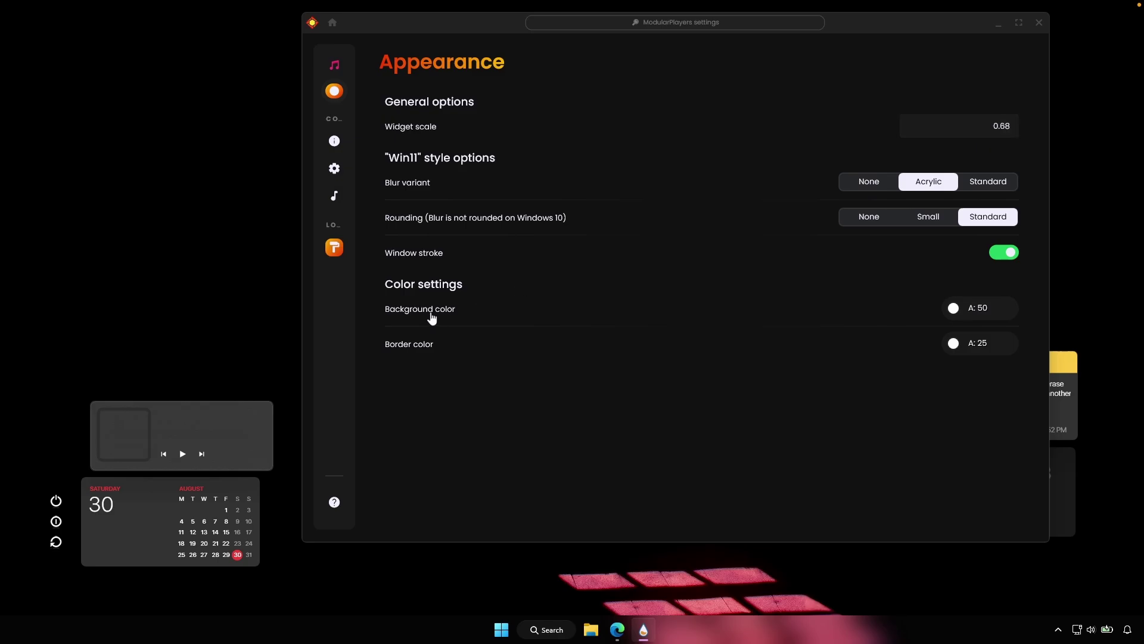
pyautogui.click(998, 308)
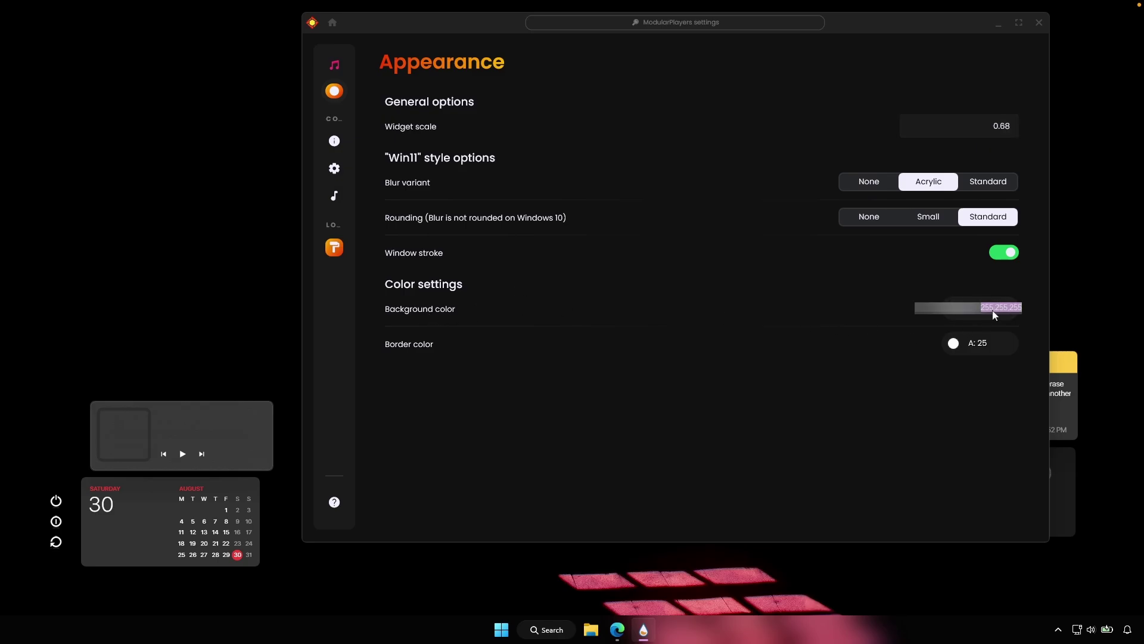
pyautogui.click(949, 280)
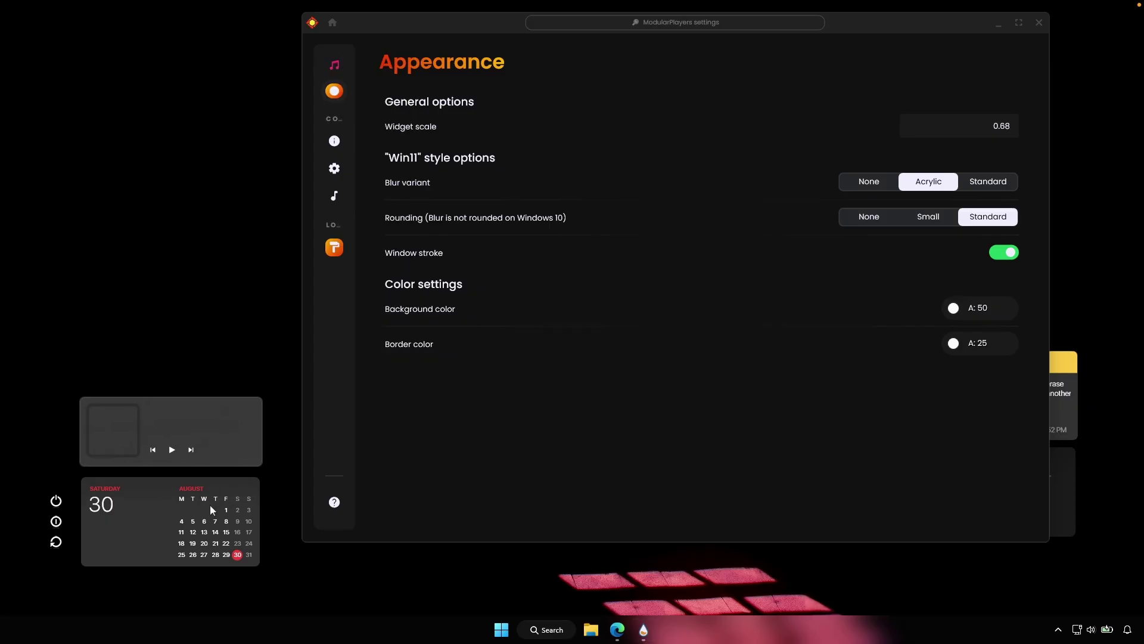
pyautogui.click(1039, 23)
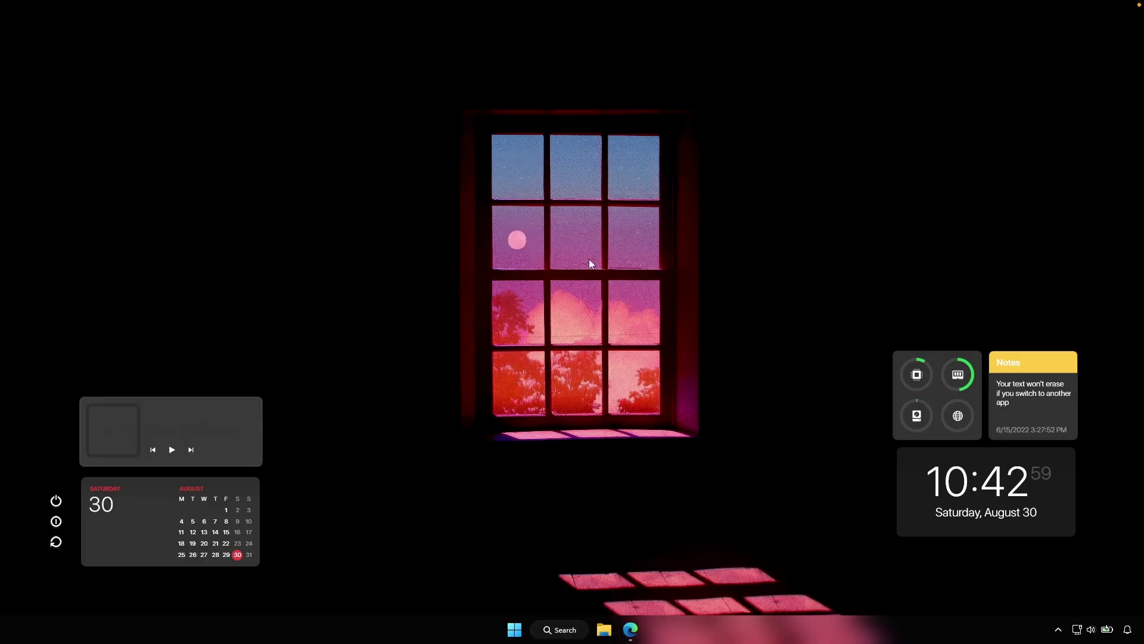
# Step: Check the customized look of the Start menu, the notification center with calendar, and a File Explorer window
pyautogui.click(514, 629)
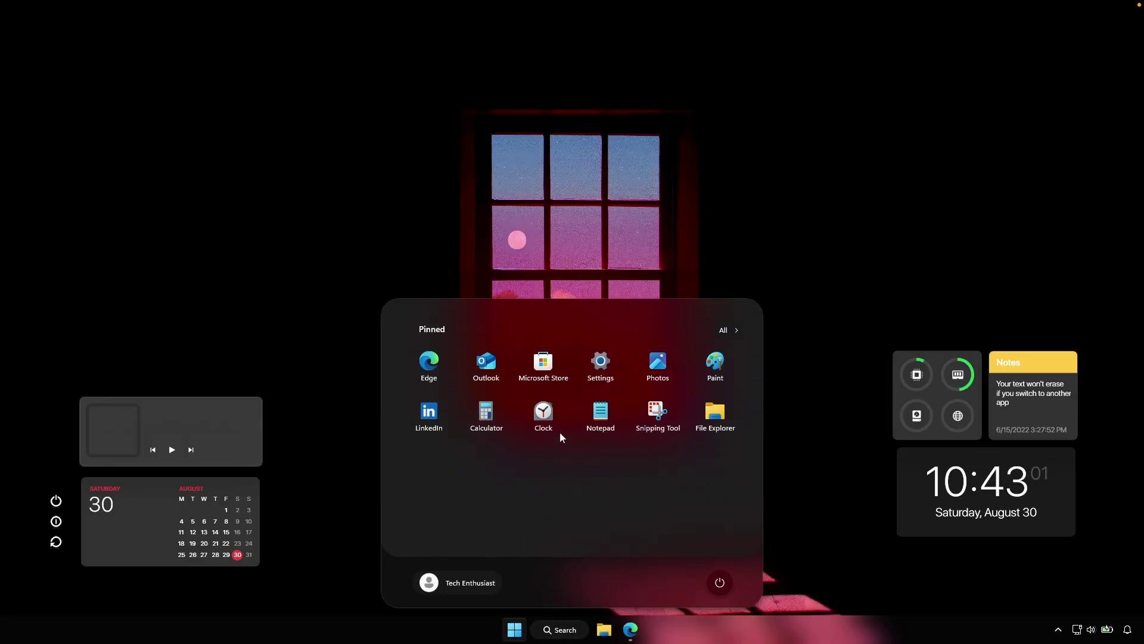
pyautogui.click(845, 566)
pyautogui.click(1128, 630)
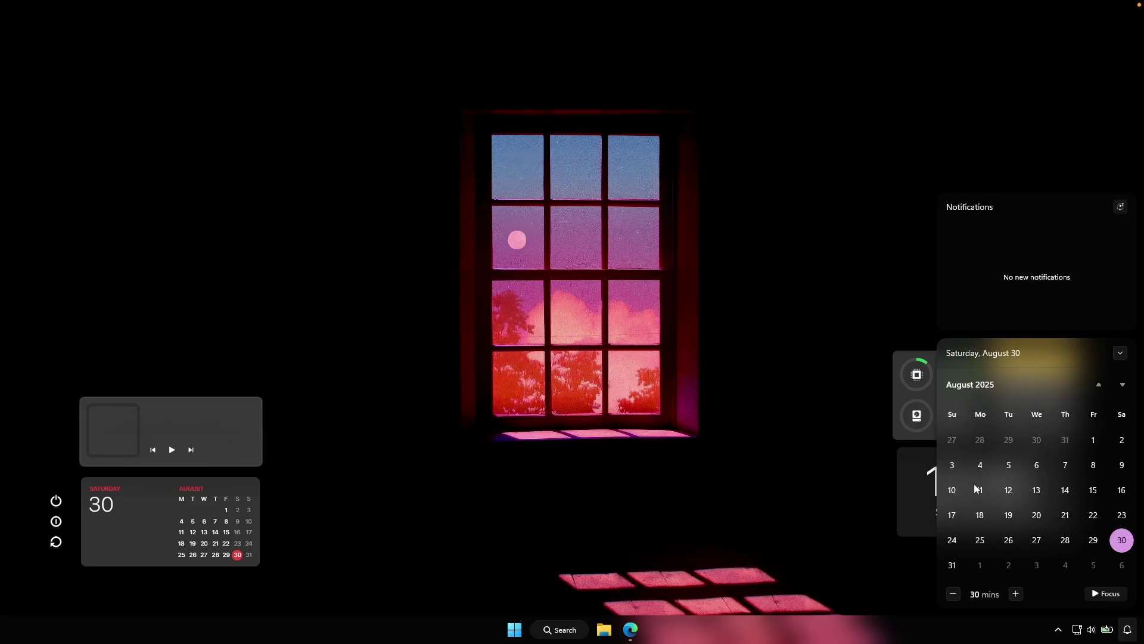
pyautogui.click(845, 538)
pyautogui.click(604, 629)
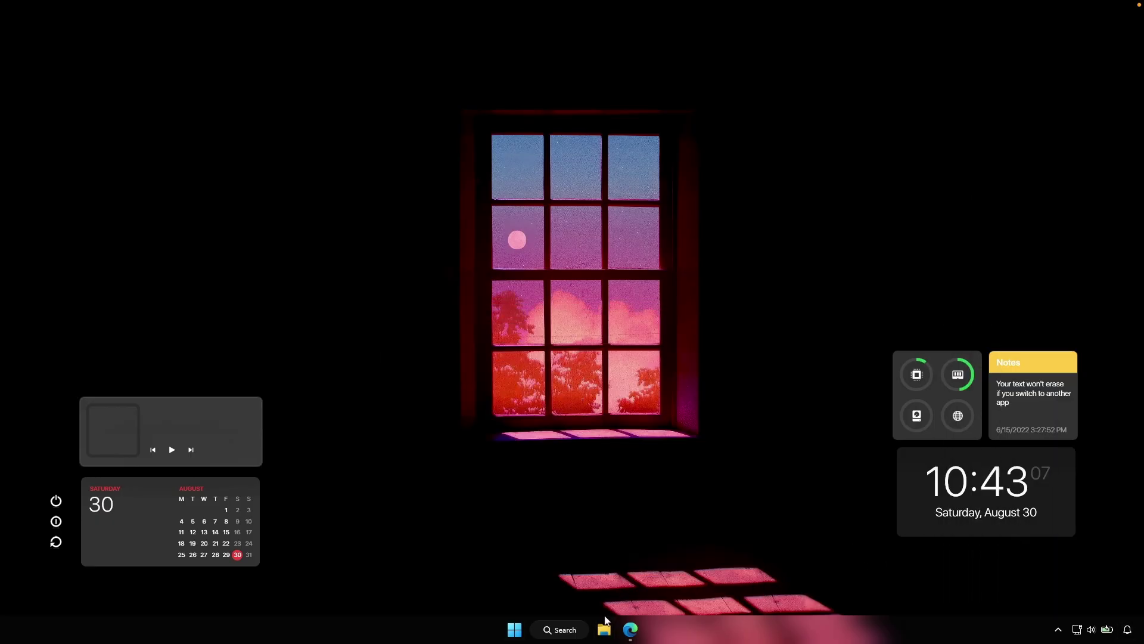
pyautogui.moveTo(638, 210); pyautogui.dragTo(620, 105)
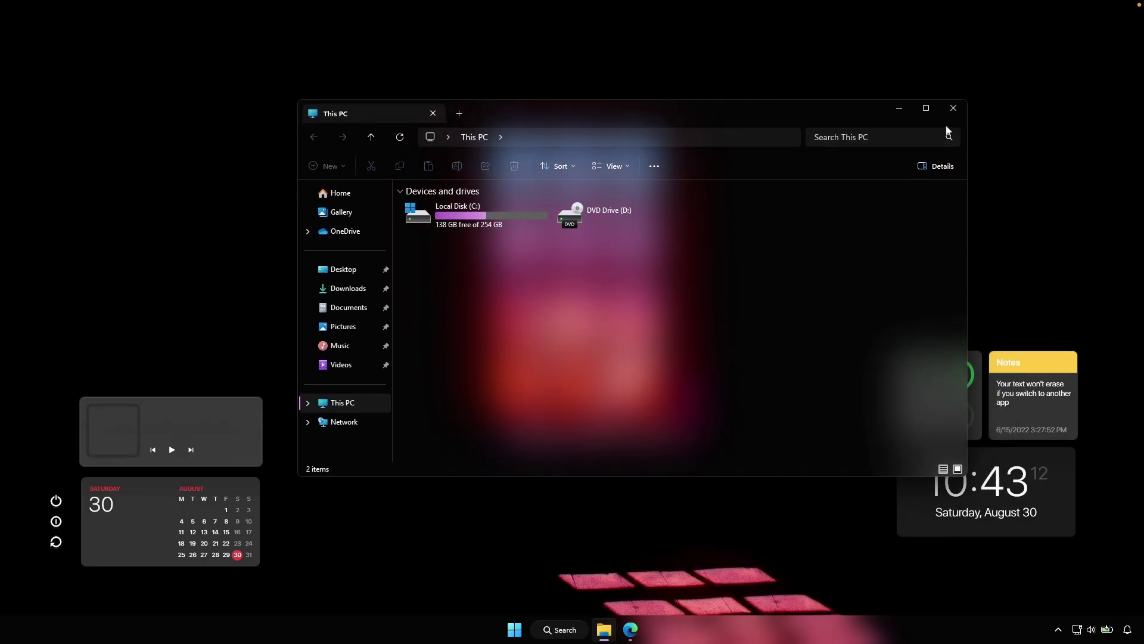
pyautogui.click(953, 107)
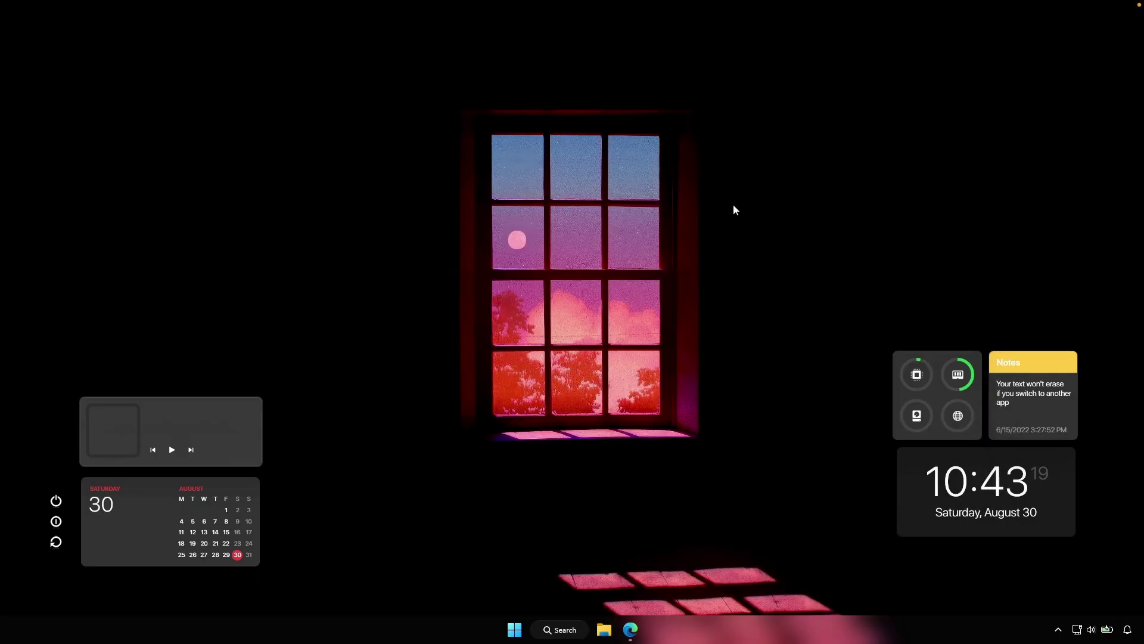